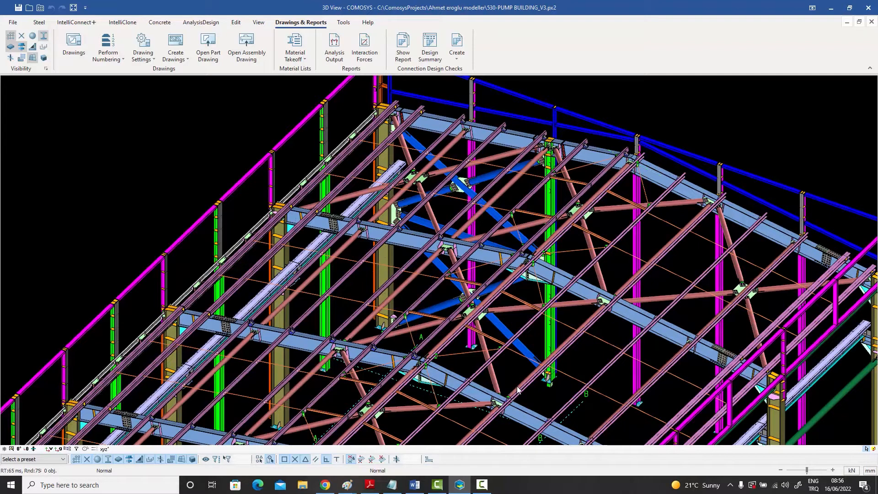
- Select the roof rafter beam and review the commands available for creating its part and assembly drawings
{"action": "left_click", "coordinate": [408, 243]}
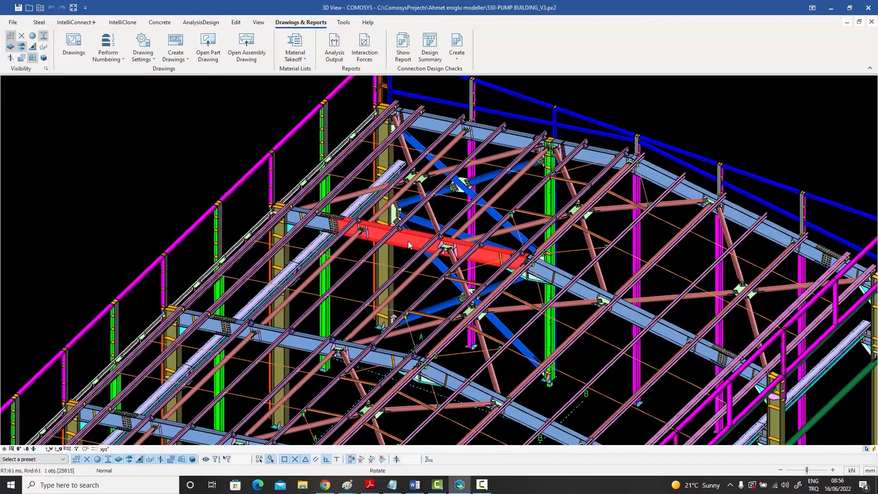
{"action": "right_click", "coordinate": [408, 240]}
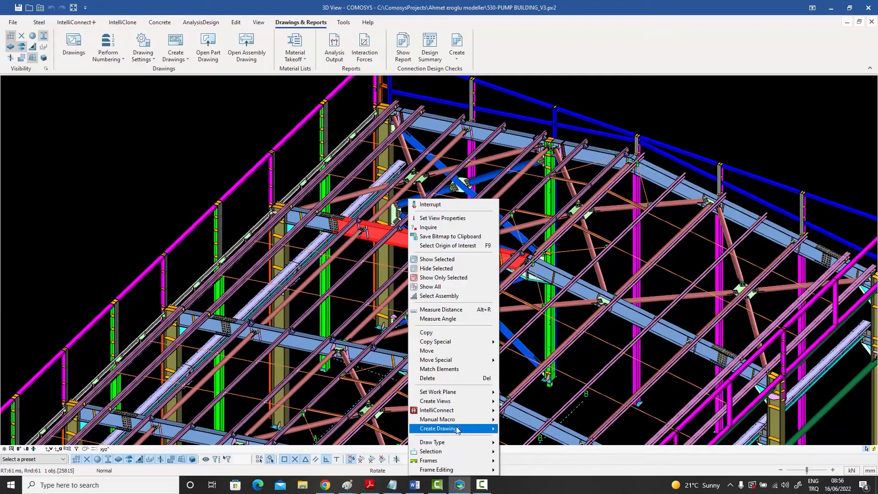
{"action": "mouse_move", "coordinate": [459, 429]}
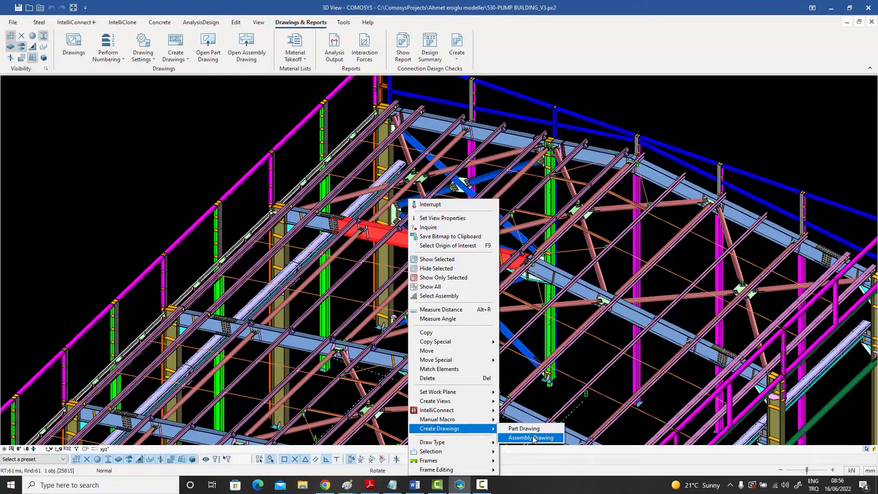
{"action": "left_click", "coordinate": [610, 96]}
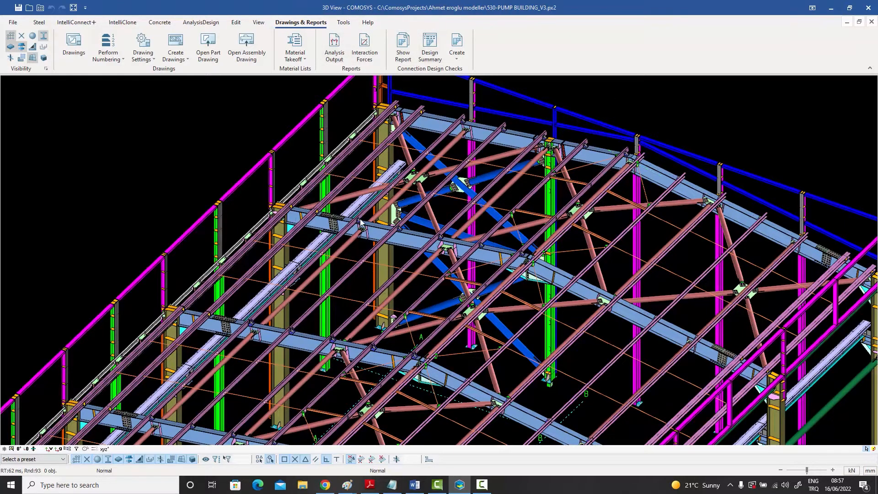
{"action": "left_click", "coordinate": [377, 233]}
{"action": "right_click", "coordinate": [377, 233]}
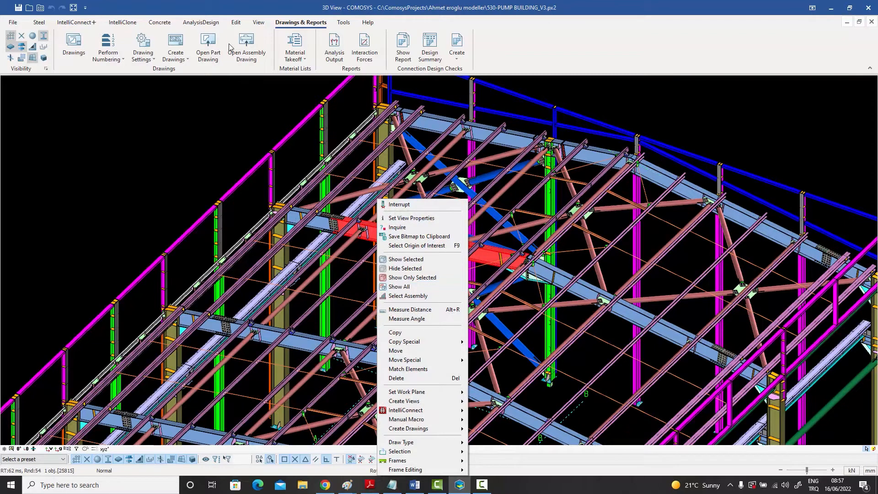
{"action": "left_click", "coordinate": [221, 11]}
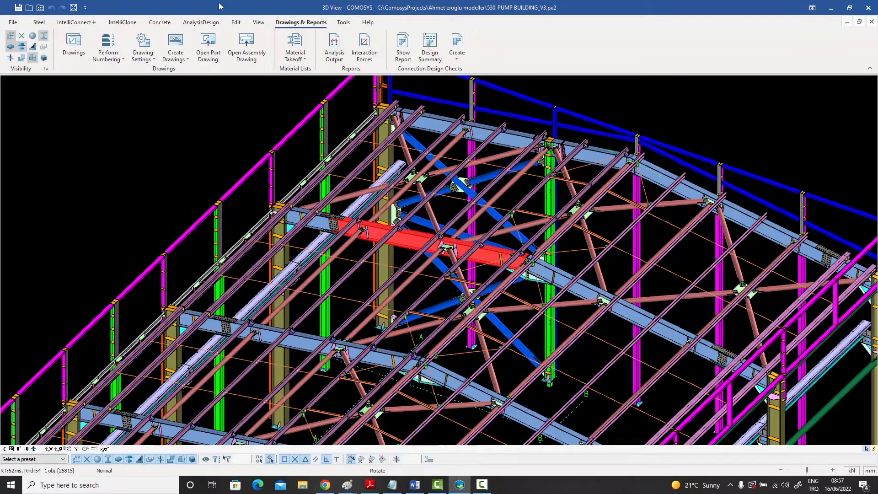
{"action": "left_click", "coordinate": [186, 60]}
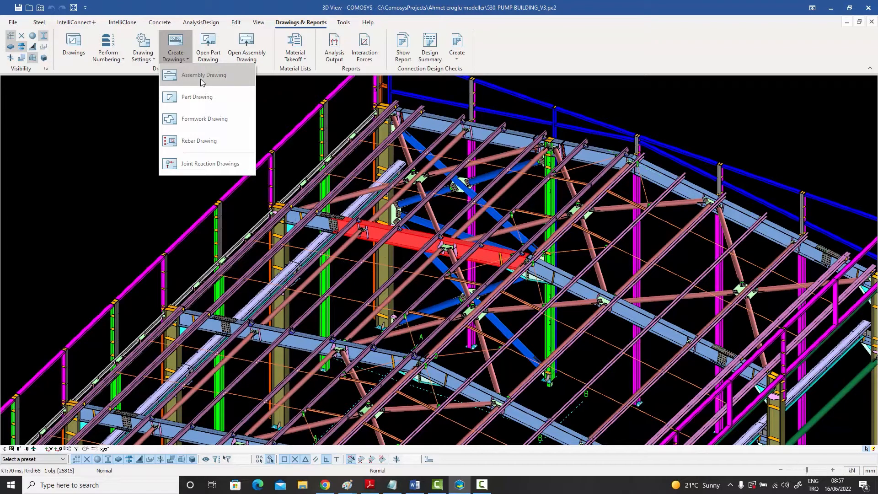
{"action": "left_click", "coordinate": [130, 93]}
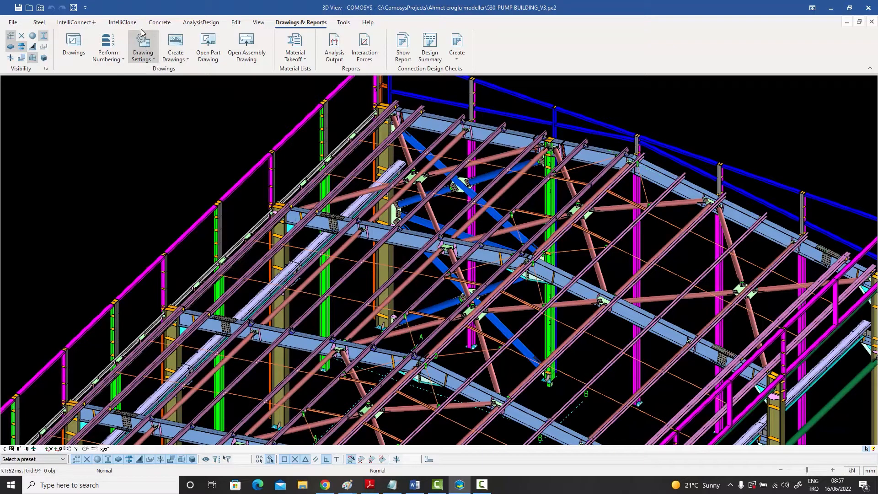
- Open the assembly drawing settings and move the dialog to the middle of the workspace
{"action": "left_click", "coordinate": [155, 62]}
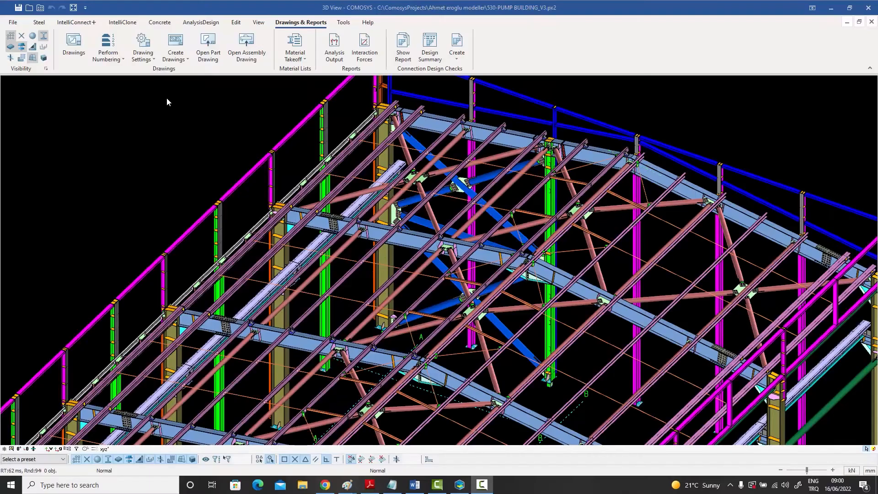
{"action": "left_click", "coordinate": [154, 60]}
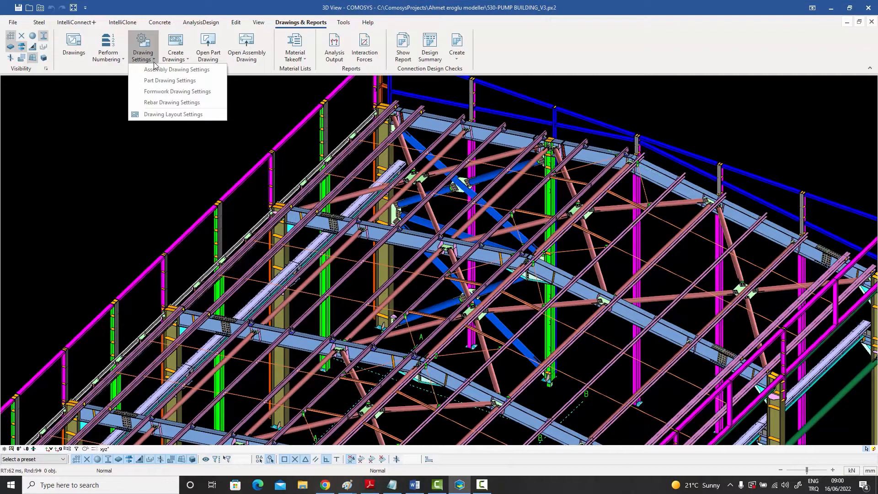
{"action": "left_click", "coordinate": [185, 71]}
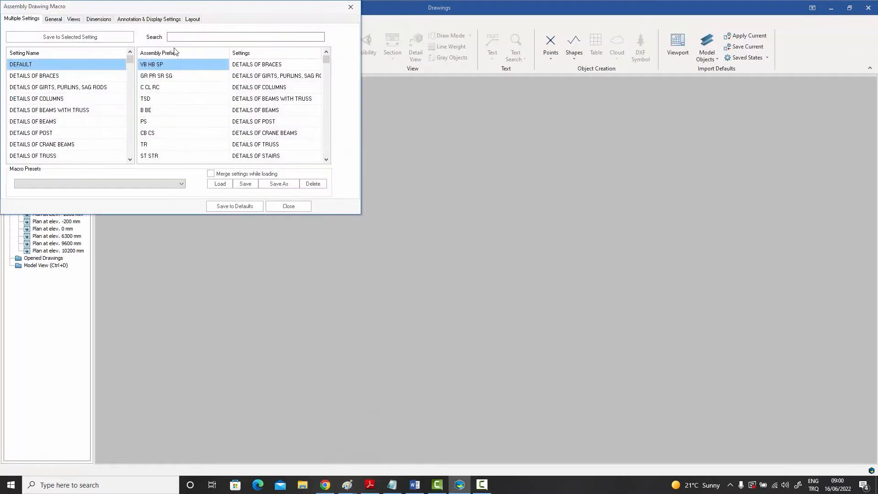
{"action": "mouse_move", "coordinate": [164, 8]}
{"action": "left_mouse_down"}
{"action": "mouse_move", "coordinate": [348, 92]}
{"action": "mouse_move", "coordinate": [367, 109]}
{"action": "left_mouse_up"}
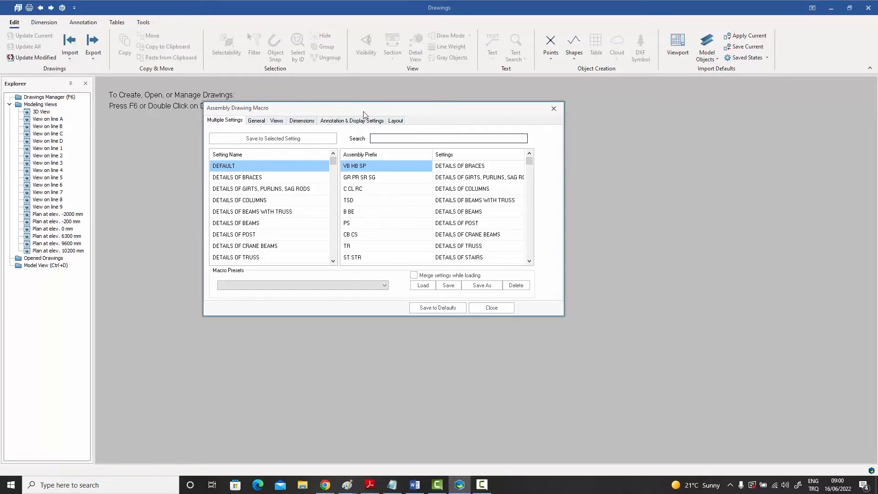
- Set the page size to A3 in the general assembly drawing settings, and check the profile and plate part scale fields
{"action": "left_click", "coordinate": [259, 122]}
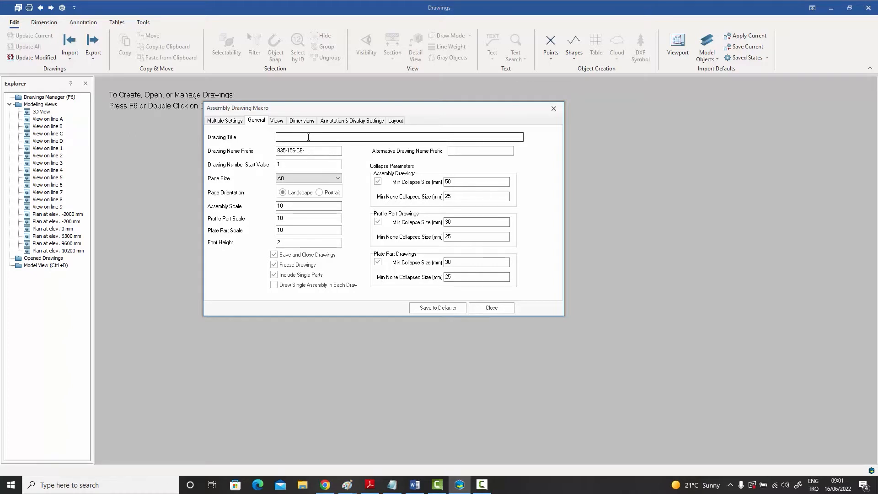
{"action": "left_click", "coordinate": [286, 135]}
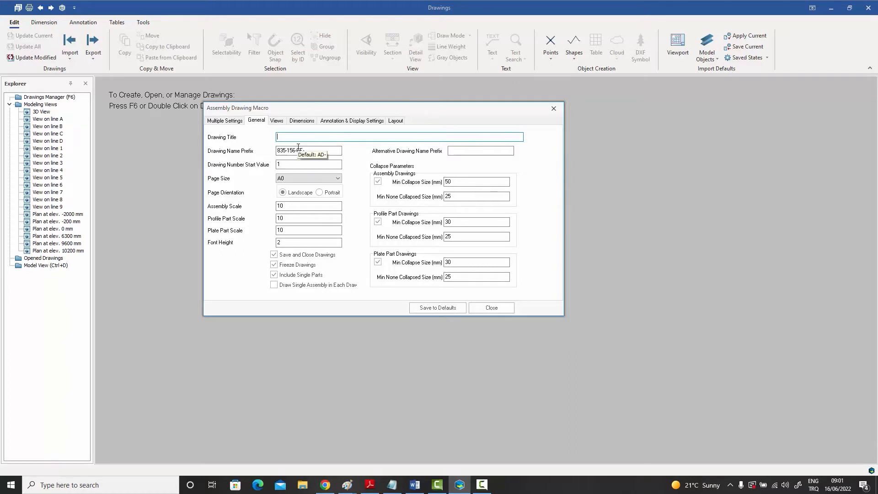
{"action": "left_click", "coordinate": [326, 152]}
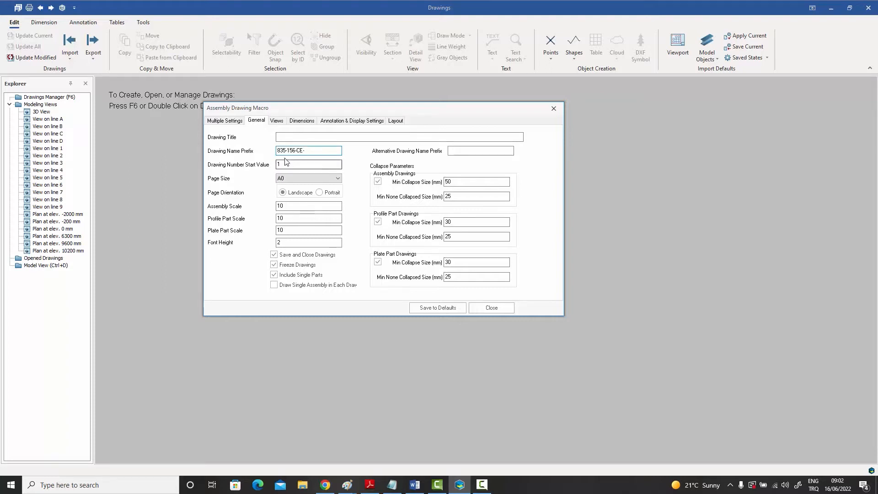
{"action": "left_click", "coordinate": [329, 179]}
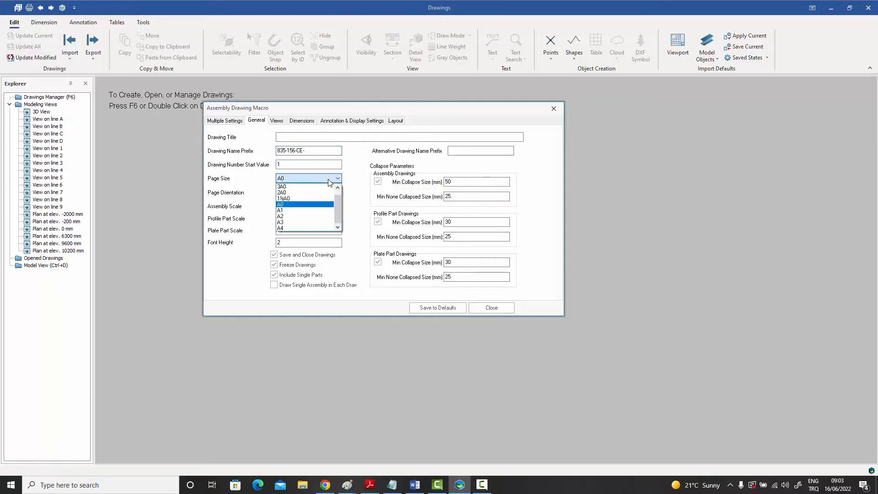
{"action": "left_click", "coordinate": [320, 221]}
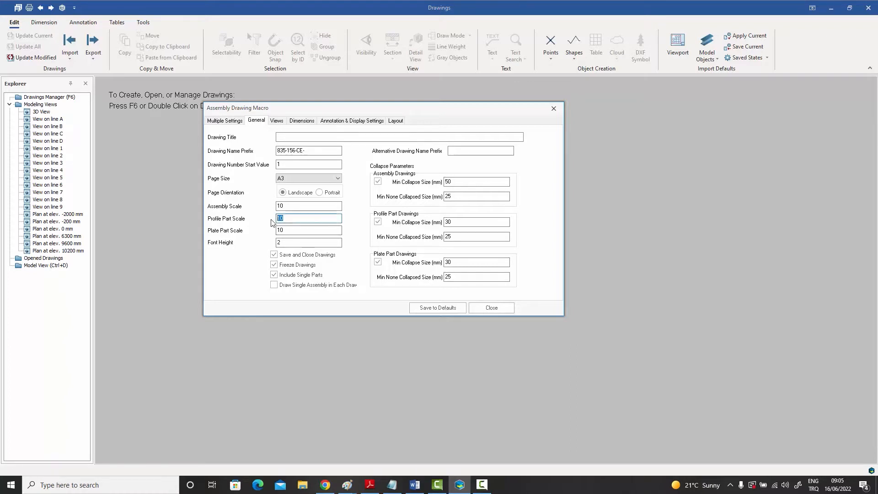
{"action": "double_click", "coordinate": [282, 231]}
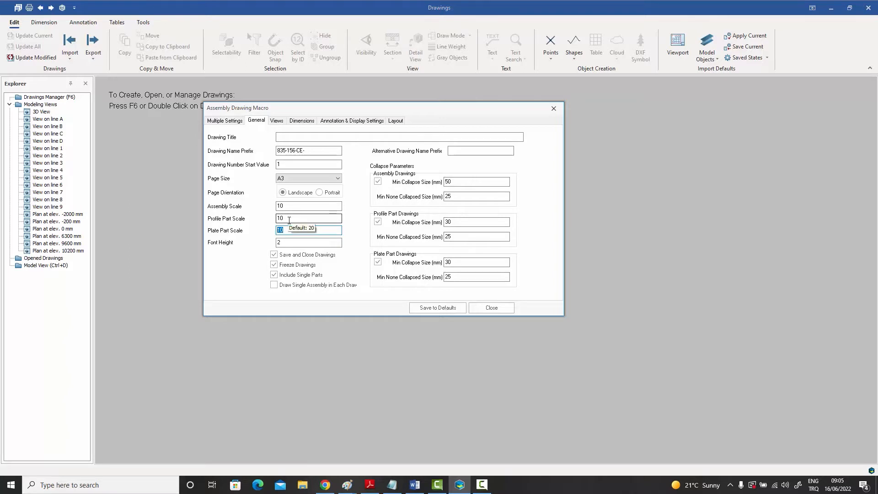
{"action": "left_click", "coordinate": [289, 220]}
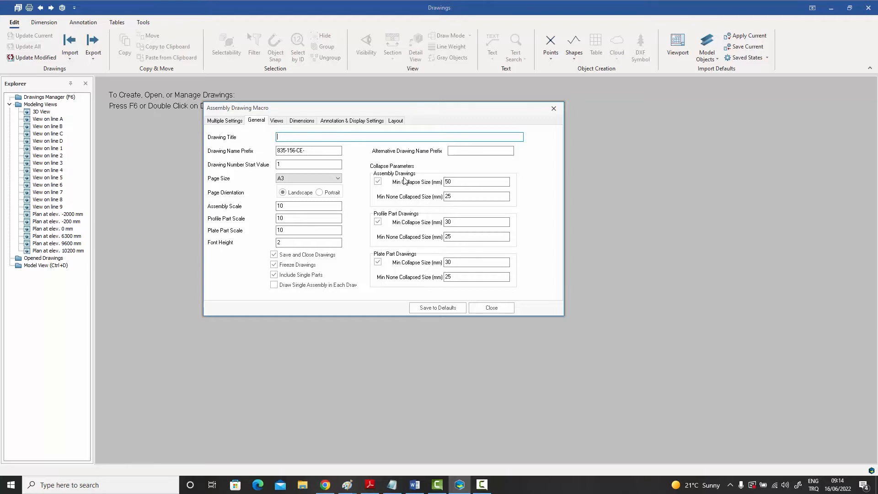
- Review the assembly view settings and the available main view look directions
{"action": "left_click", "coordinate": [278, 121]}
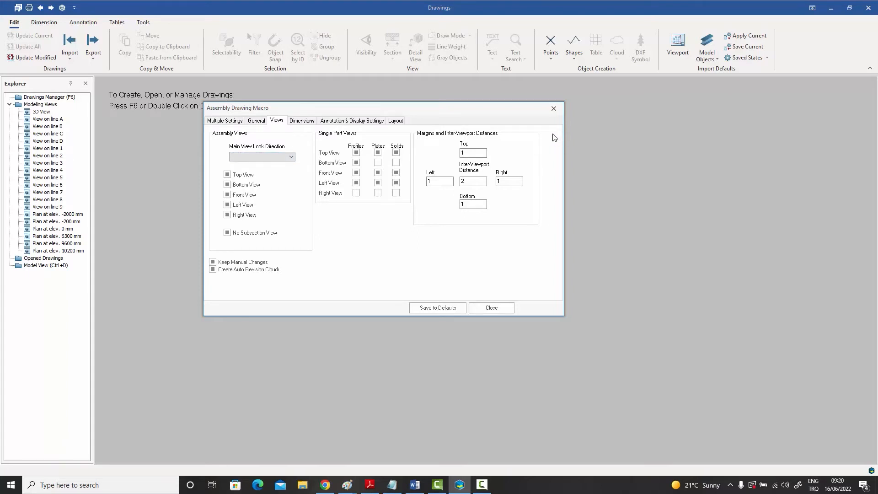
{"action": "left_click", "coordinate": [291, 156]}
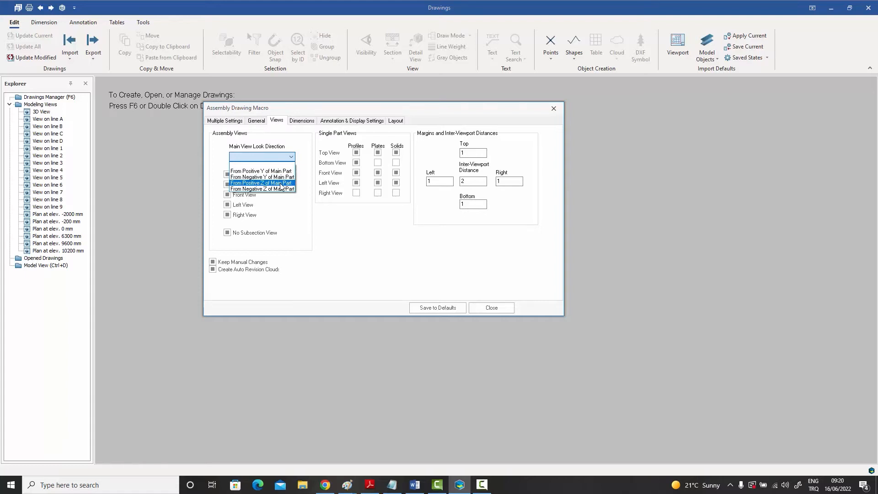
{"action": "left_click", "coordinate": [308, 135]}
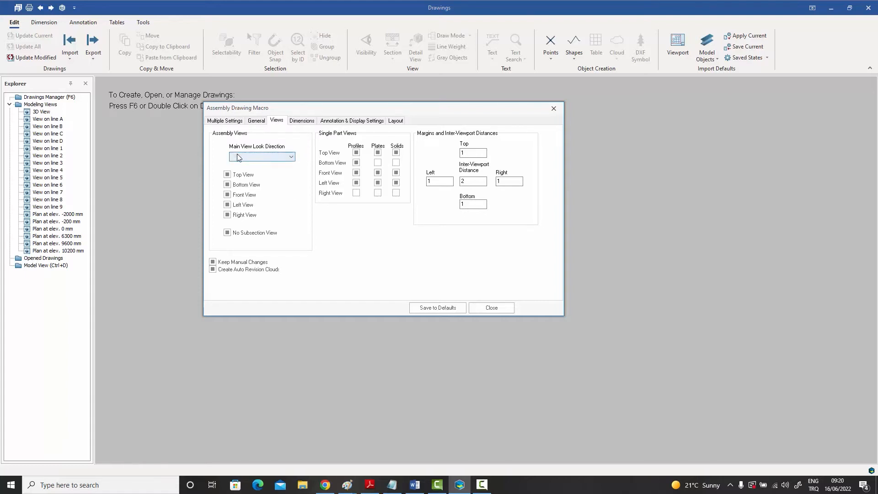
{"action": "left_click", "coordinate": [291, 157]}
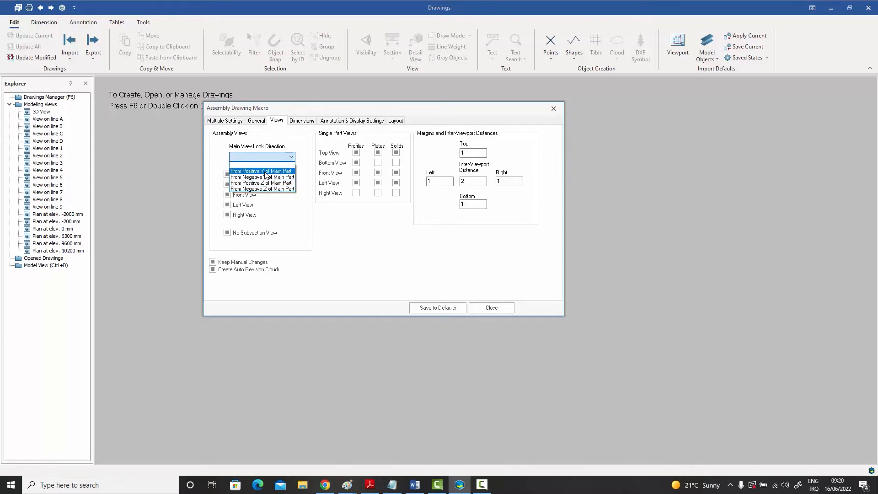
{"action": "left_click", "coordinate": [309, 211]}
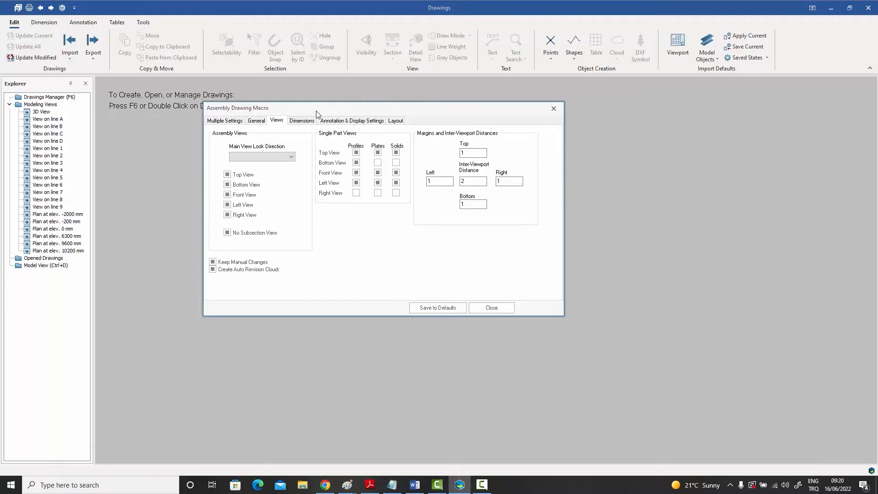
{"action": "left_click_drag", "start_coordinate": [317, 110], "coordinate": [326, 106]}
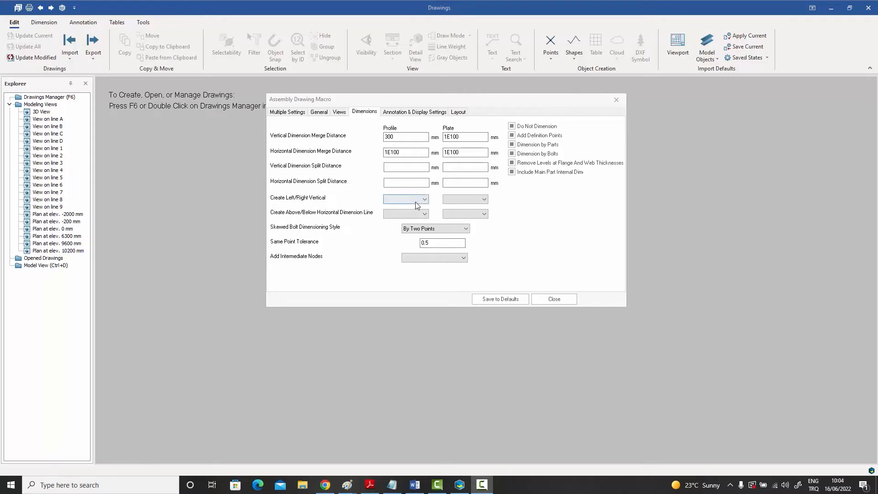
- Set the plates' left/right vertical and above/below horizontal dimension line options both to Both
{"action": "left_click", "coordinate": [428, 200]}
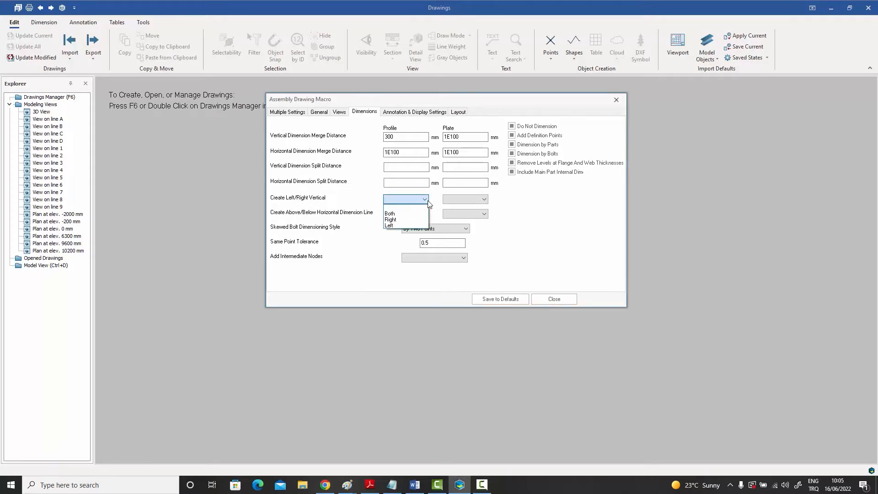
{"action": "left_click", "coordinate": [485, 199]}
{"action": "left_click", "coordinate": [485, 200]}
{"action": "left_click", "coordinate": [485, 200]}
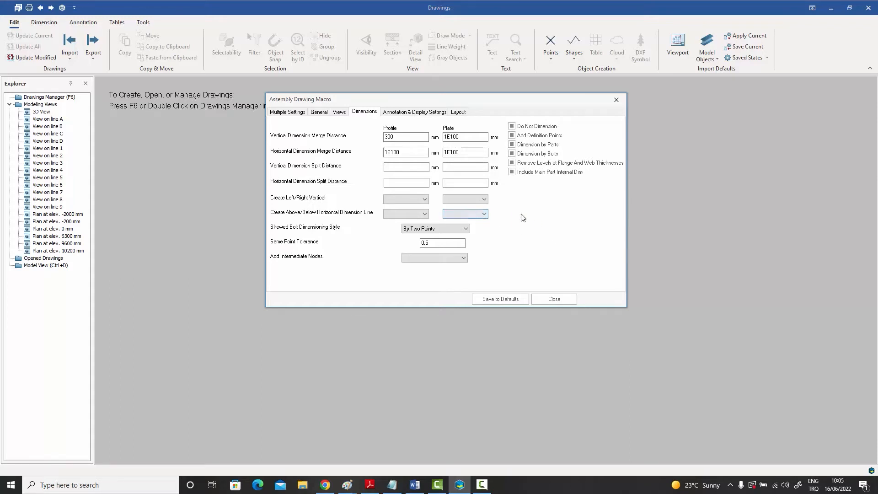
{"action": "left_click", "coordinate": [472, 201]}
{"action": "left_click", "coordinate": [449, 213]}
{"action": "left_click", "coordinate": [462, 214]}
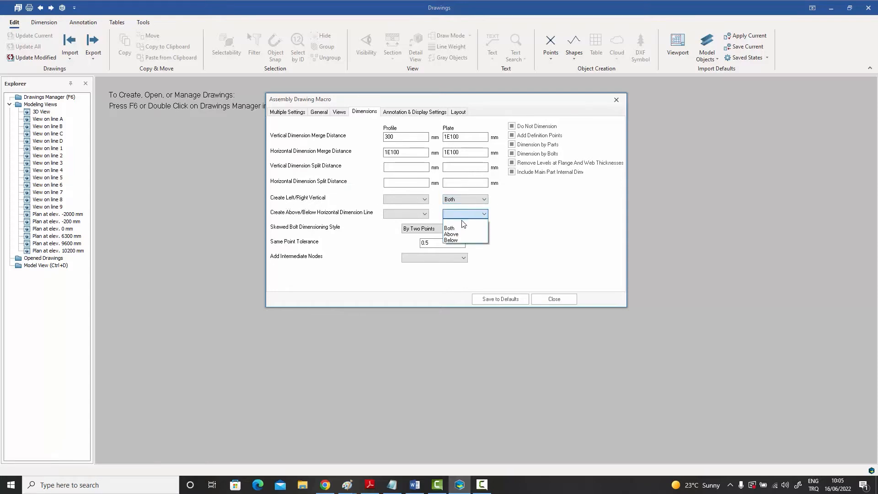
{"action": "left_click", "coordinate": [461, 228]}
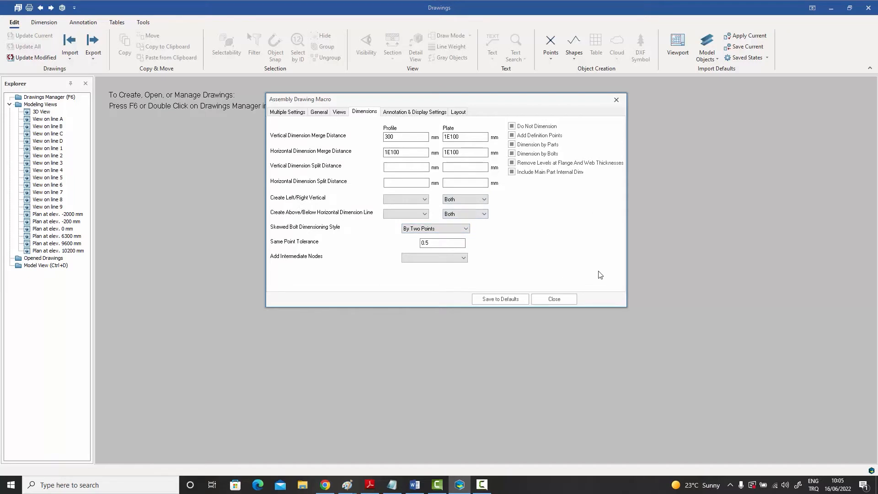
- Change the plates' vertical dimension side to Right and their horizontal dimension line to Above
{"action": "left_click", "coordinate": [469, 201]}
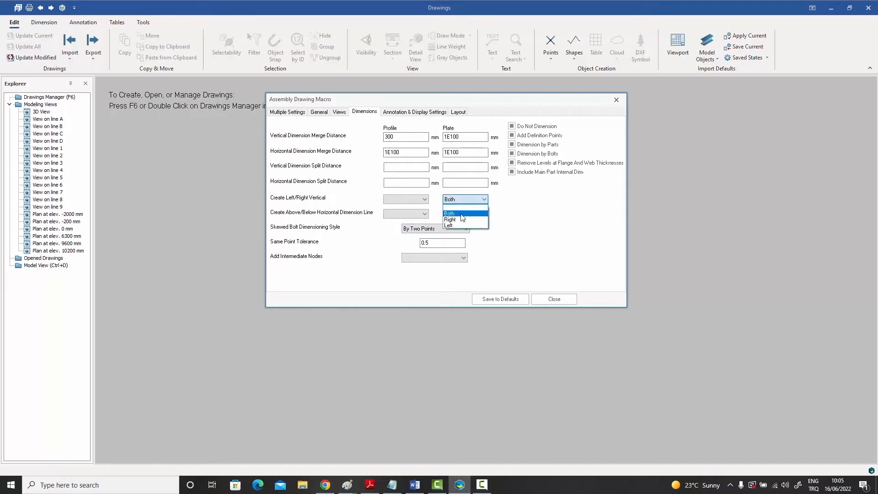
{"action": "left_click", "coordinate": [461, 214]}
{"action": "left_click", "coordinate": [467, 215]}
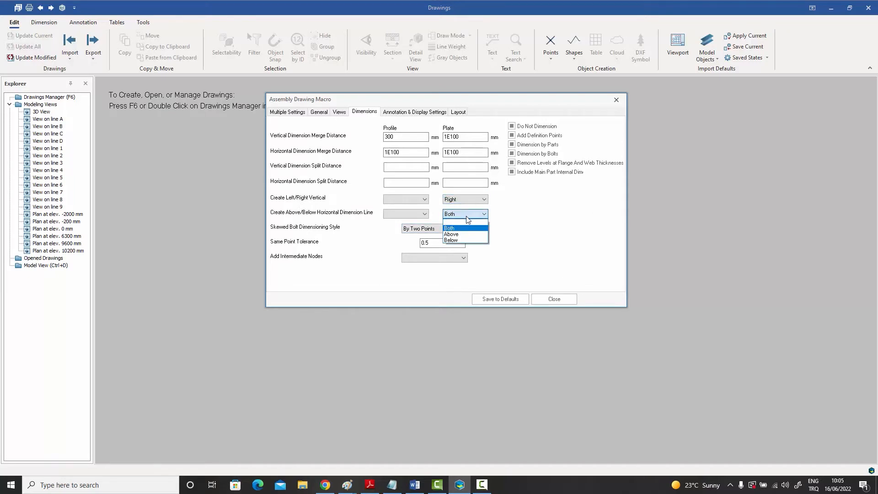
{"action": "left_click", "coordinate": [471, 229]}
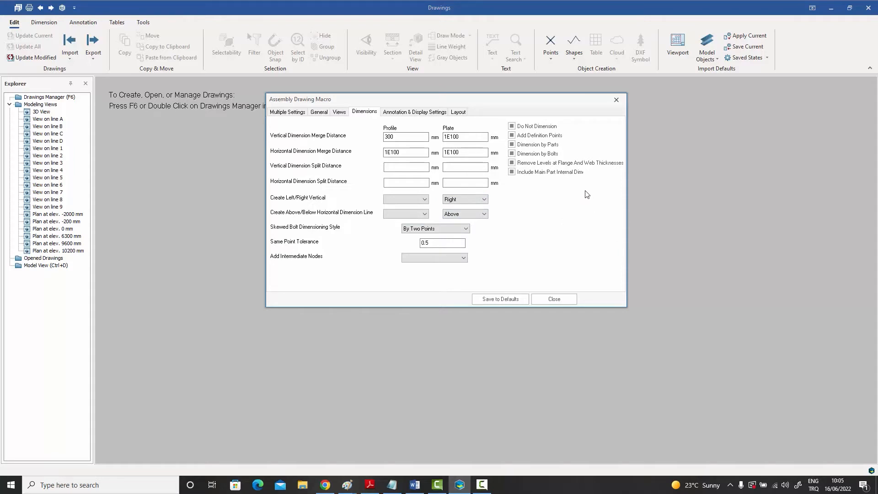
- Reset the plates' left/right vertical and above/below horizontal dimension line options to blank
{"action": "left_click", "coordinate": [478, 200]}
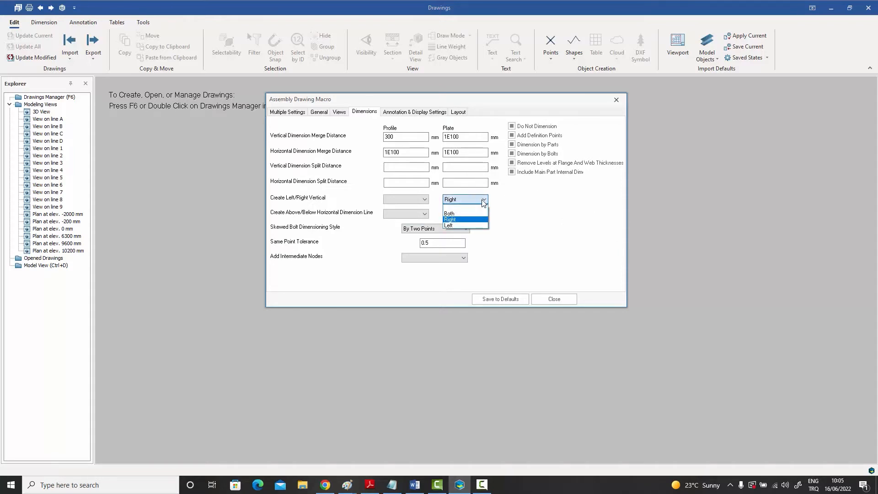
{"action": "left_click", "coordinate": [461, 207]}
{"action": "left_click", "coordinate": [475, 215]}
{"action": "left_click", "coordinate": [462, 221]}
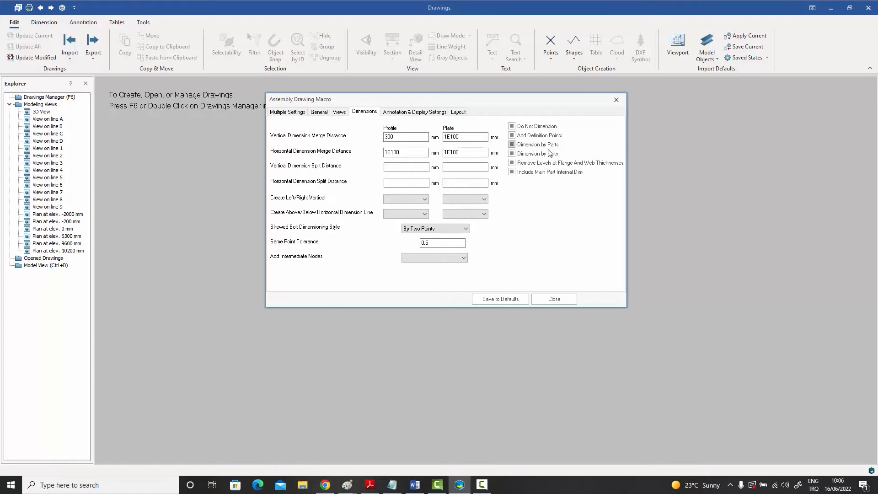
- Toggle the Dimension by Parts and Dimension by Bolts options through their states in the dimension settings
{"action": "left_click", "coordinate": [511, 144]}
{"action": "left_click", "coordinate": [512, 154]}
{"action": "left_click", "coordinate": [530, 153]}
{"action": "left_click", "coordinate": [513, 145]}
{"action": "left_click", "coordinate": [513, 153]}
{"action": "left_click", "coordinate": [515, 144]}
{"action": "left_click", "coordinate": [525, 147]}
{"action": "left_click", "coordinate": [526, 155]}
{"action": "left_click", "coordinate": [512, 154]}
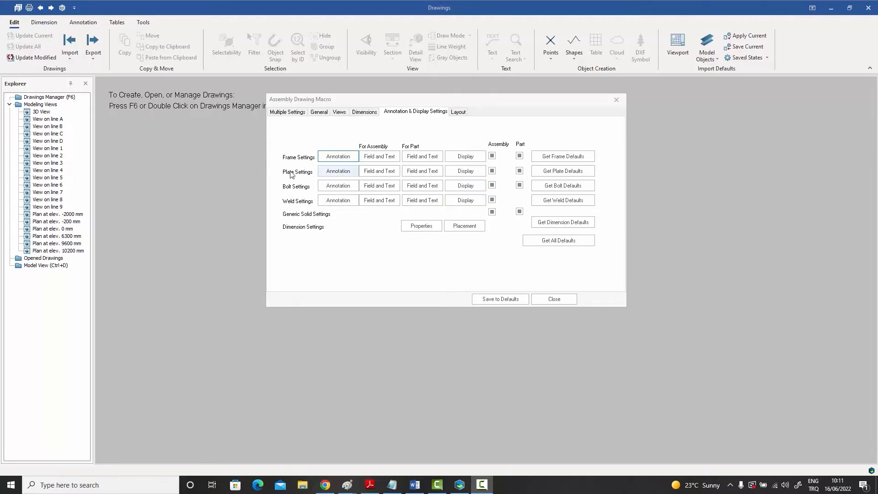
- Review the display properties for frames, plates, bolts and welds, plus the dimension properties, leaving each editor without changes
{"action": "left_click", "coordinate": [469, 158]}
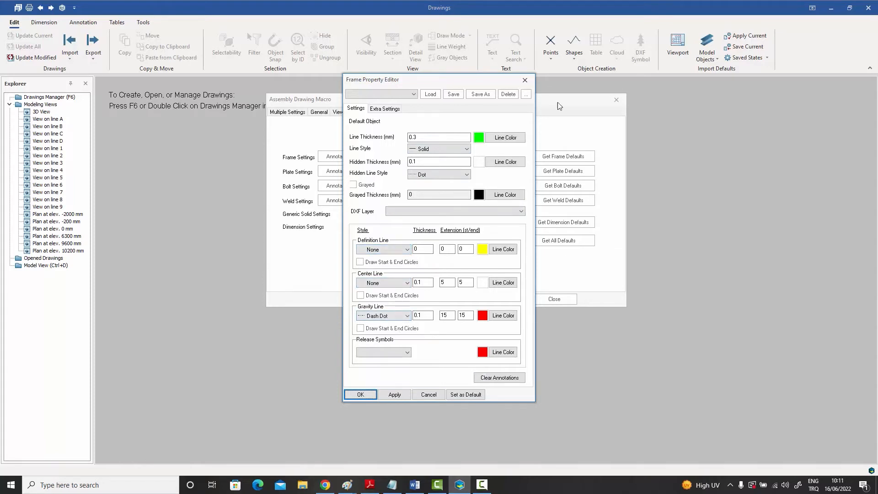
{"action": "left_click", "coordinate": [429, 394]}
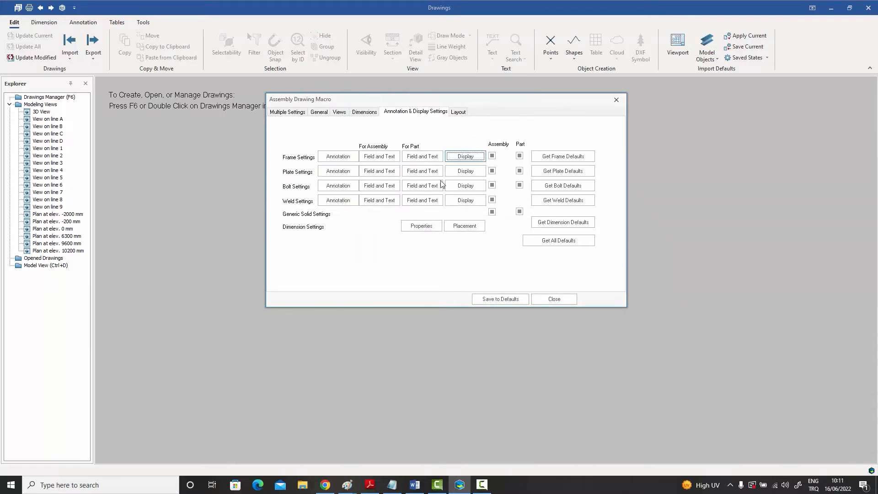
{"action": "left_click", "coordinate": [464, 171]}
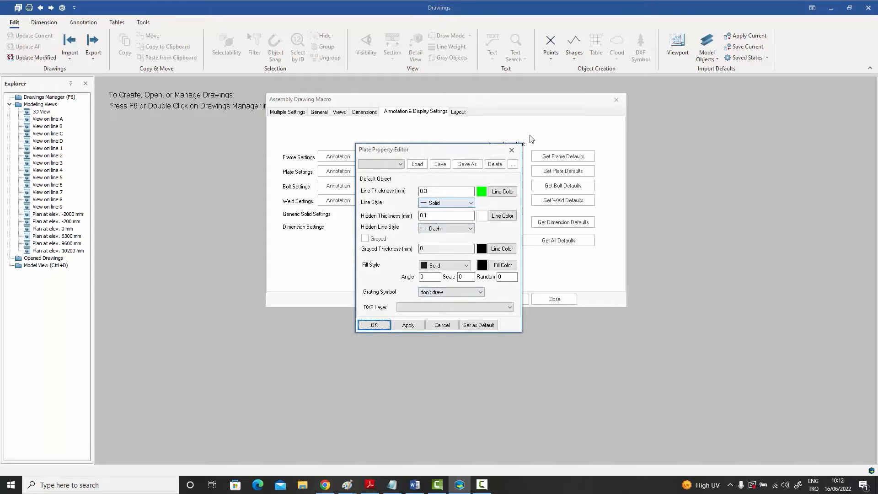
{"action": "left_click", "coordinate": [511, 151]}
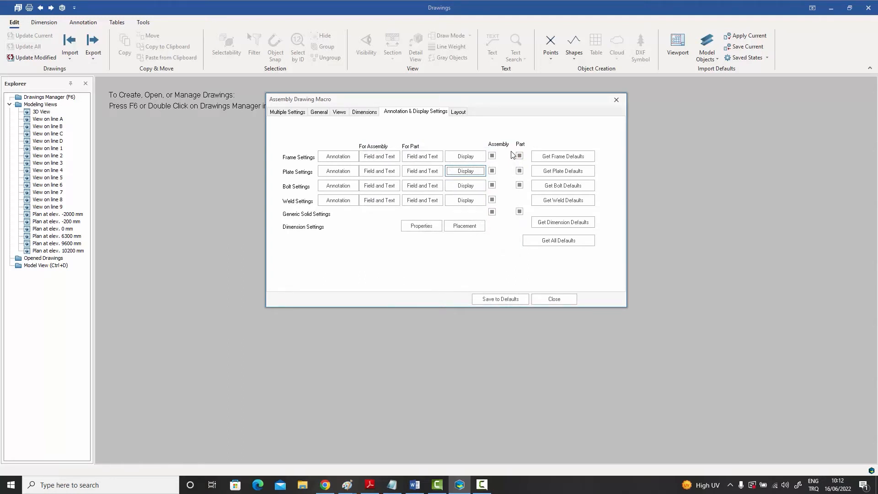
{"action": "left_click", "coordinate": [466, 186]}
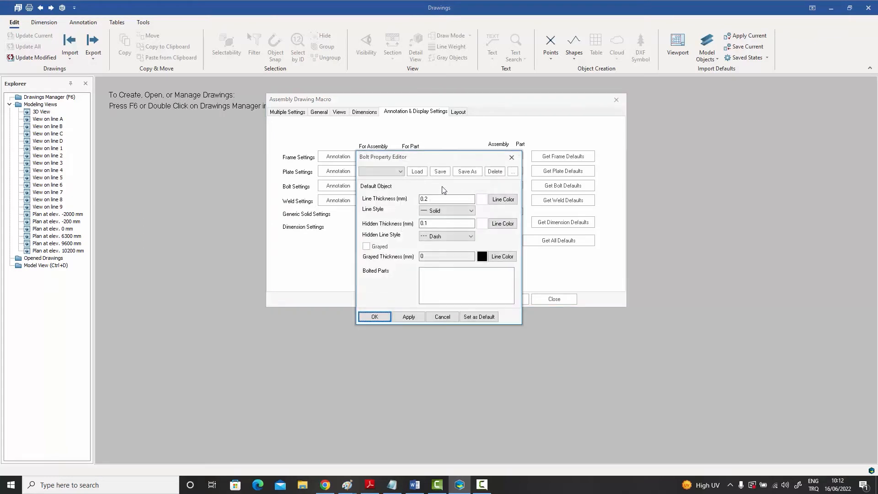
{"action": "left_click", "coordinate": [512, 157]}
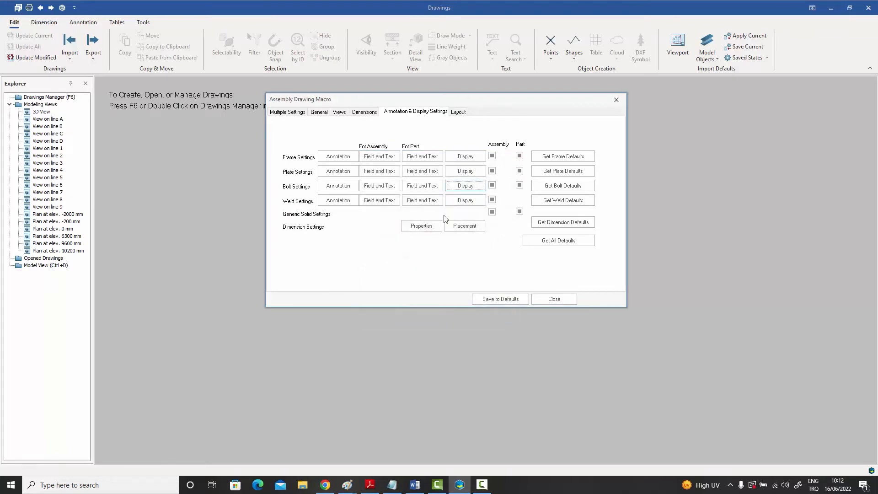
{"action": "left_click", "coordinate": [463, 200]}
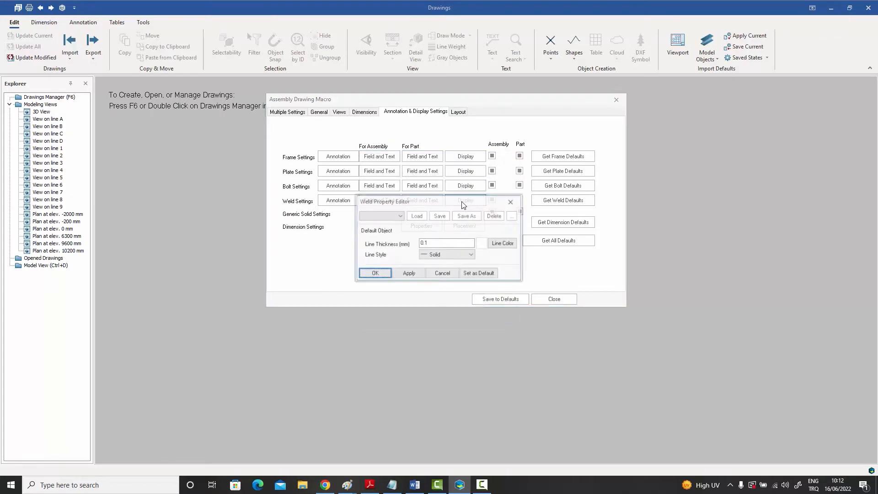
{"action": "left_click", "coordinate": [511, 202]}
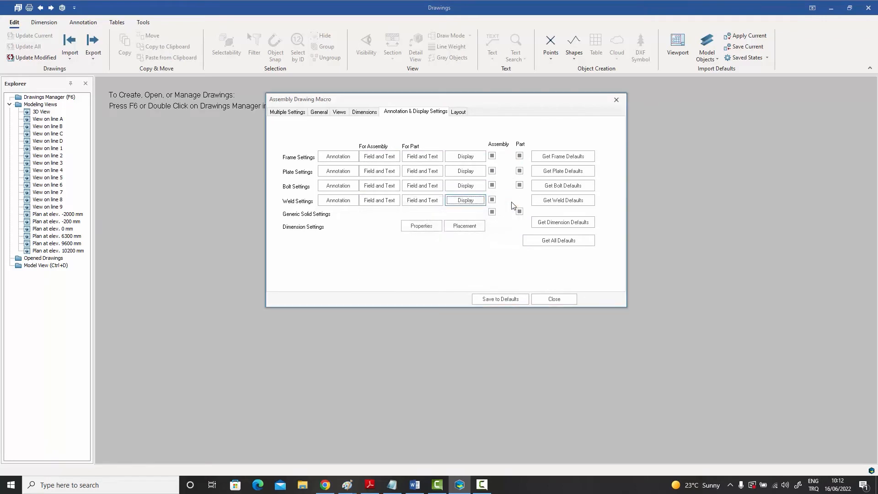
{"action": "left_click", "coordinate": [421, 226]}
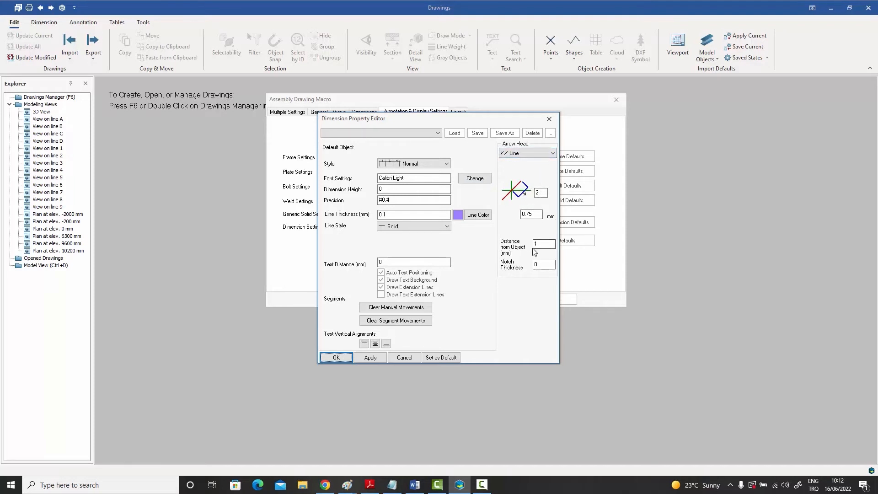
{"action": "left_click", "coordinate": [404, 357]}
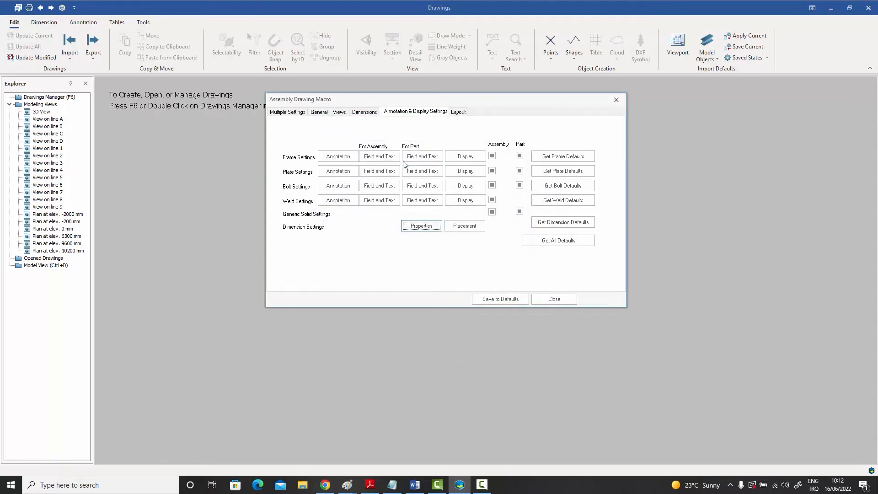
- Examine the assembly field and text settings for frames, plates, bolts and welds, including the bolt annotation text properties
{"action": "left_click", "coordinate": [385, 159]}
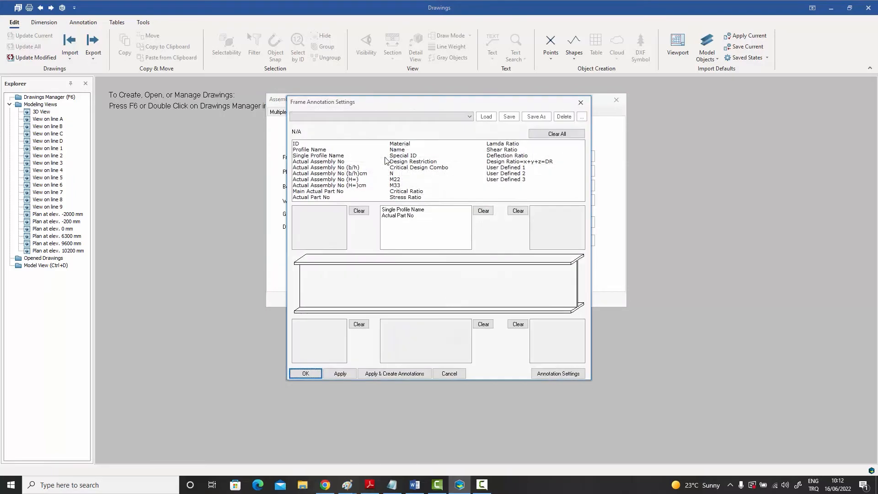
{"action": "left_click", "coordinate": [575, 108]}
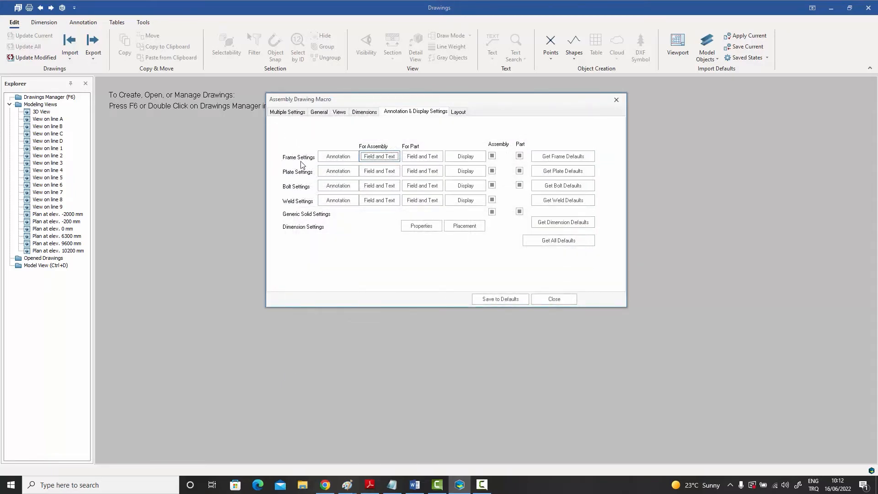
{"action": "left_click", "coordinate": [384, 173]}
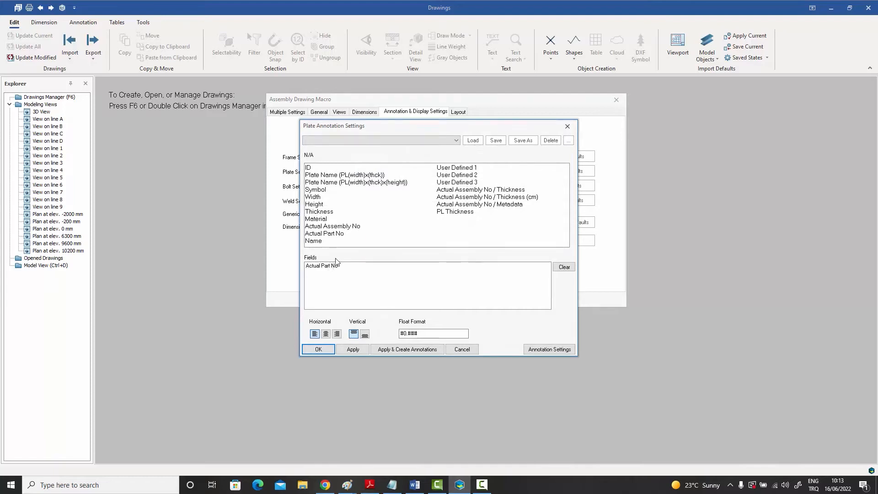
{"action": "left_click", "coordinate": [566, 126]}
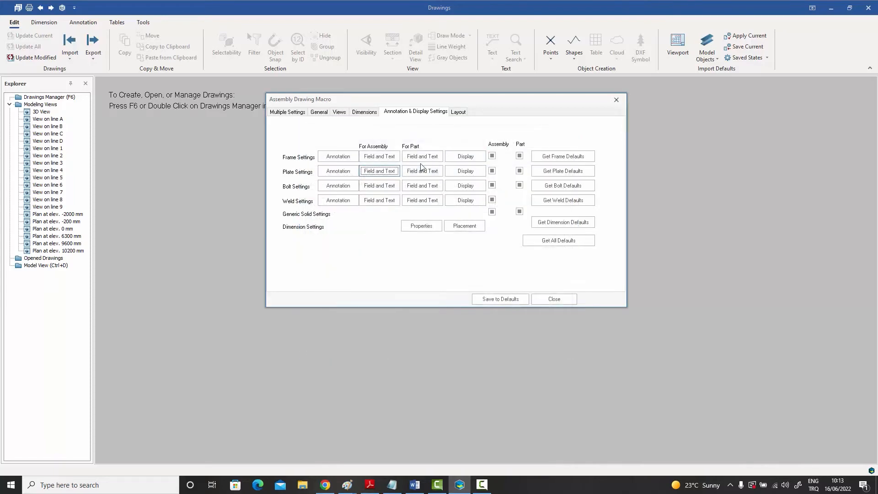
{"action": "left_click", "coordinate": [379, 155]}
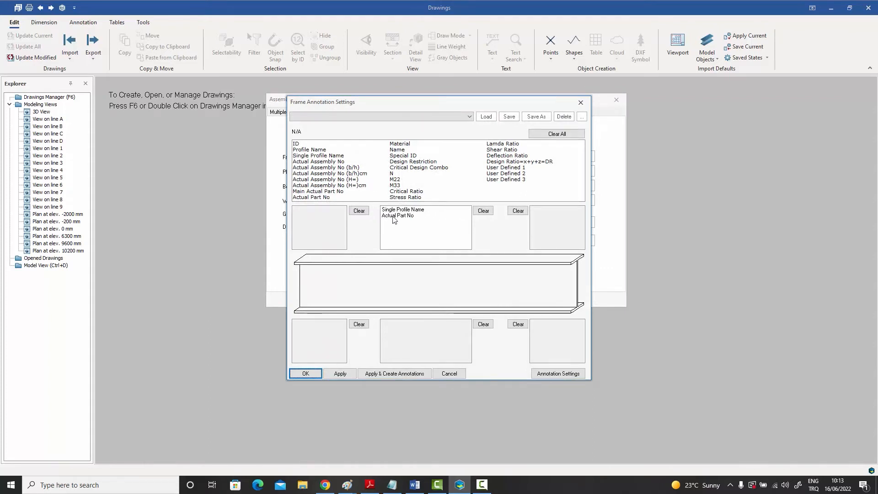
{"action": "left_click", "coordinate": [578, 105]}
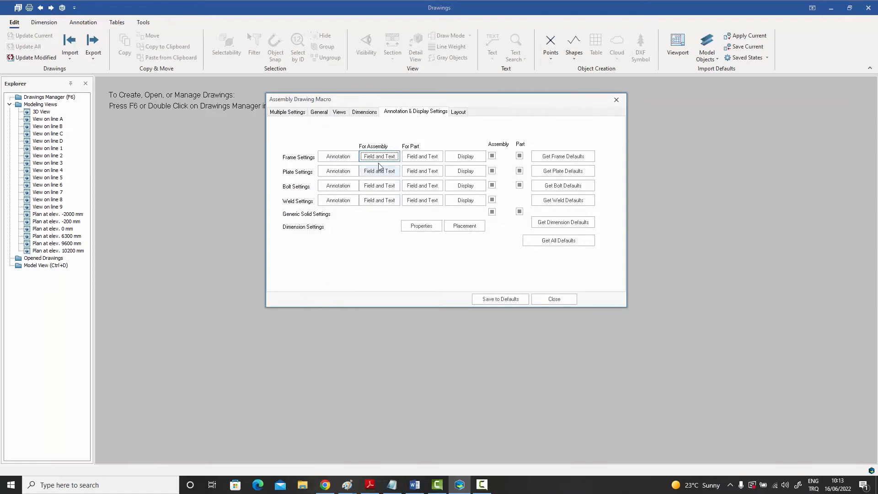
{"action": "left_click", "coordinate": [376, 187]}
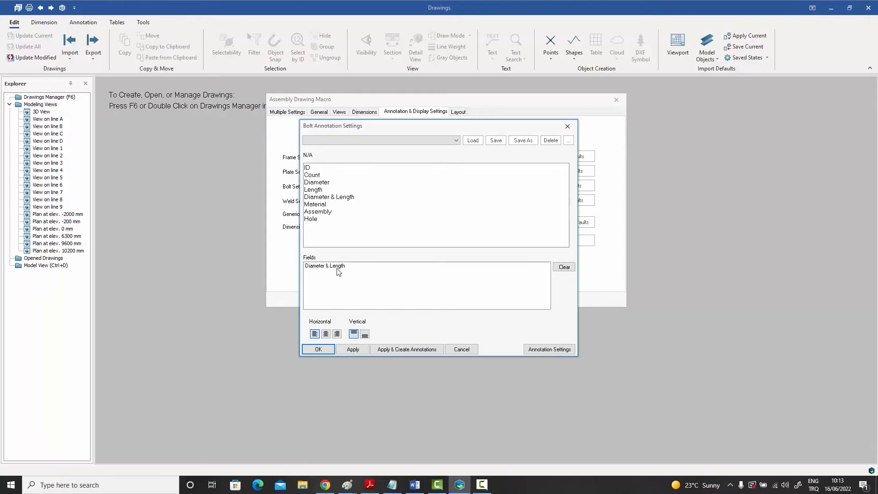
{"action": "left_click", "coordinate": [550, 350]}
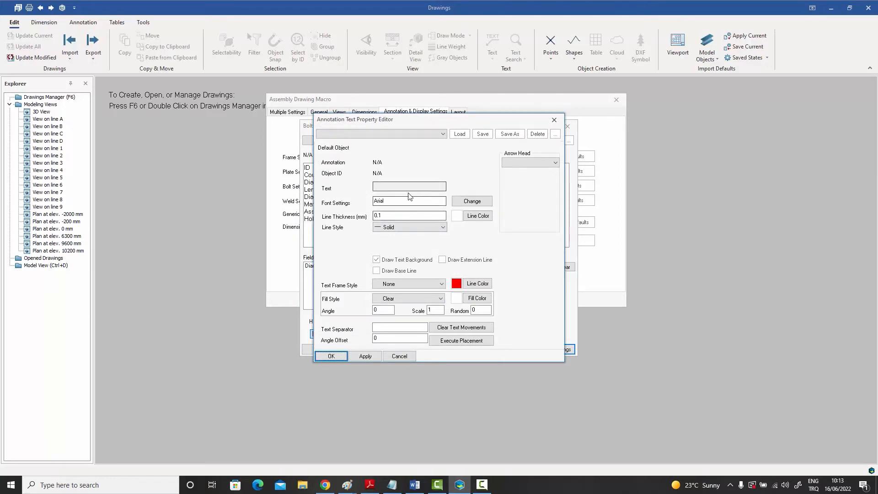
{"action": "left_click", "coordinate": [554, 121]}
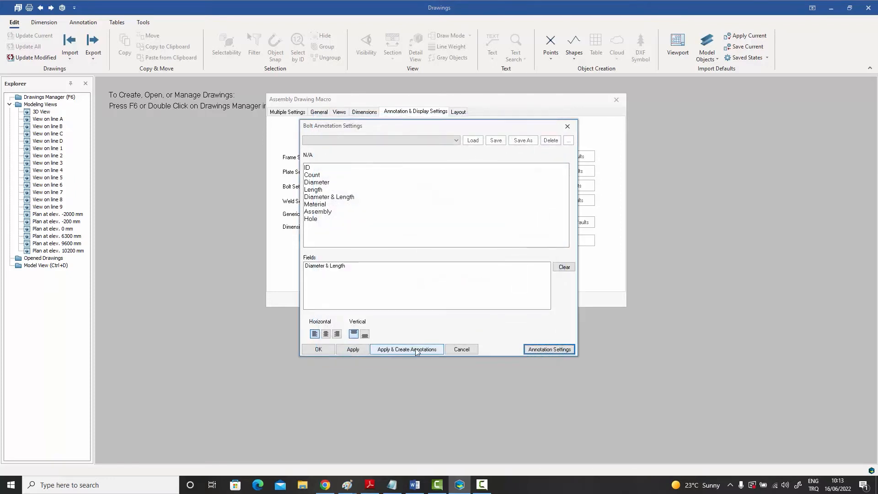
{"action": "left_click", "coordinate": [462, 348]}
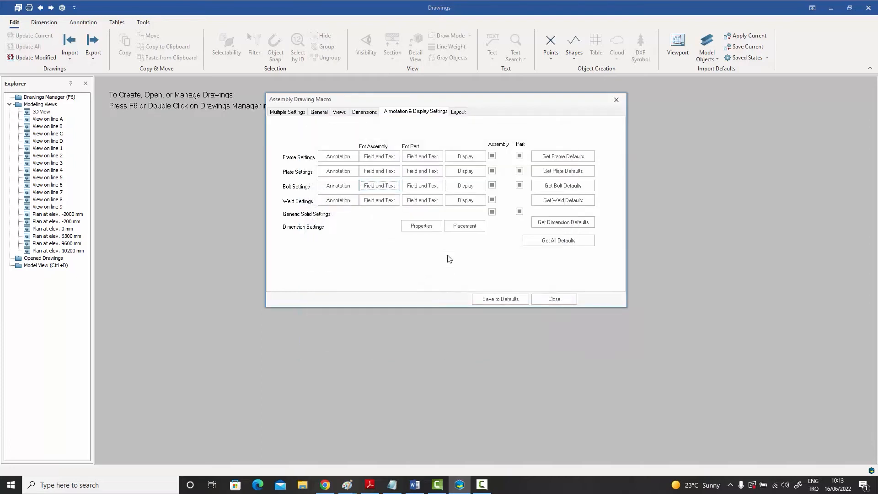
{"action": "left_click", "coordinate": [371, 202]}
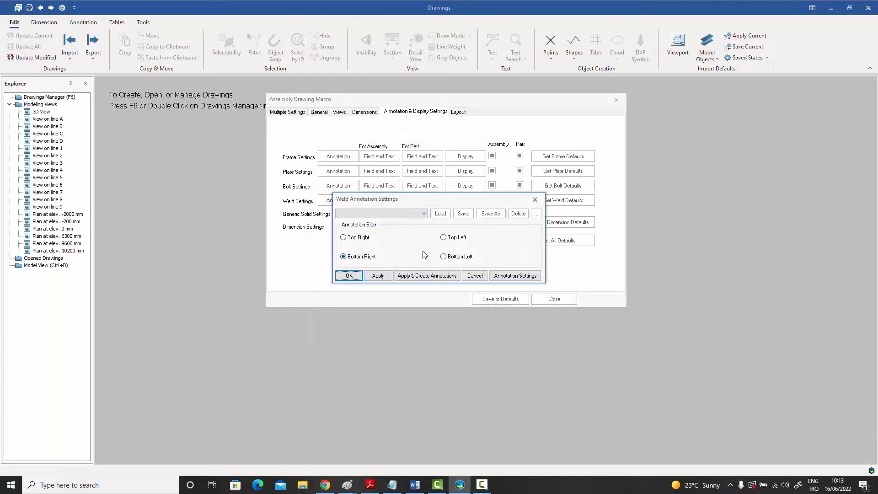
{"action": "left_click", "coordinate": [539, 199]}
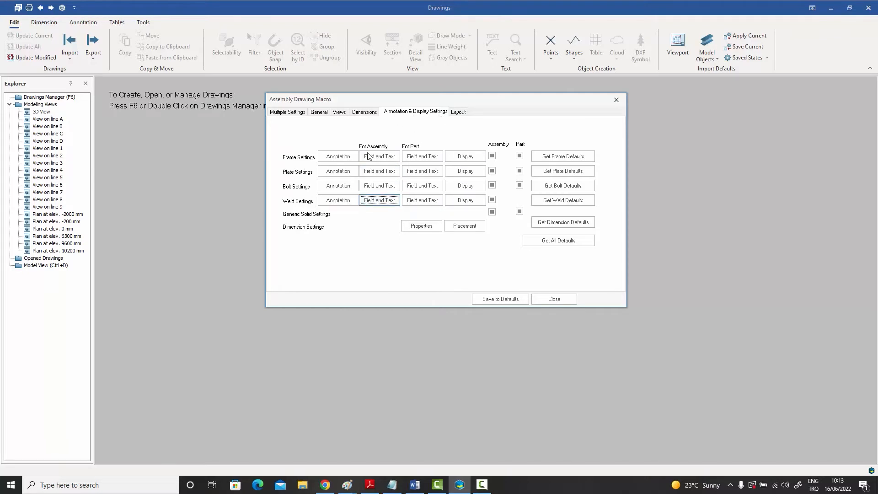
- Inspect the frame annotation placement settings, including the barriers, offset, forbid and outer rotation options
{"action": "left_click", "coordinate": [338, 156]}
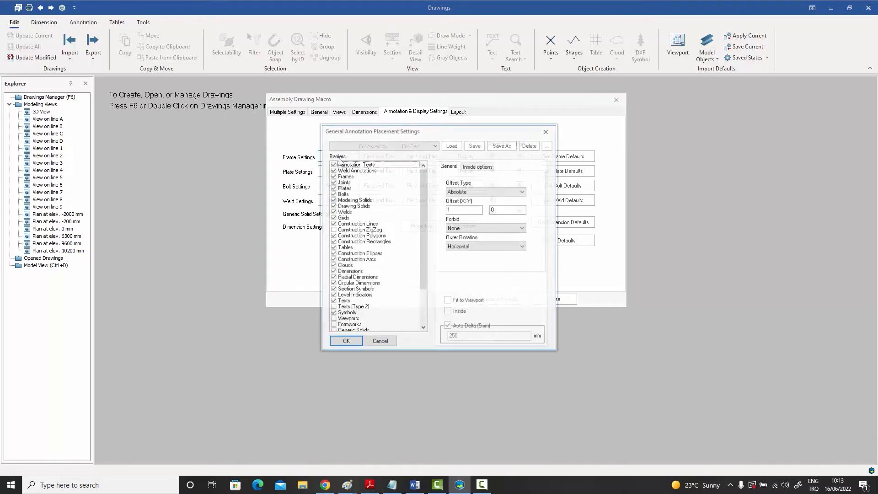
{"action": "left_click", "coordinate": [546, 132]}
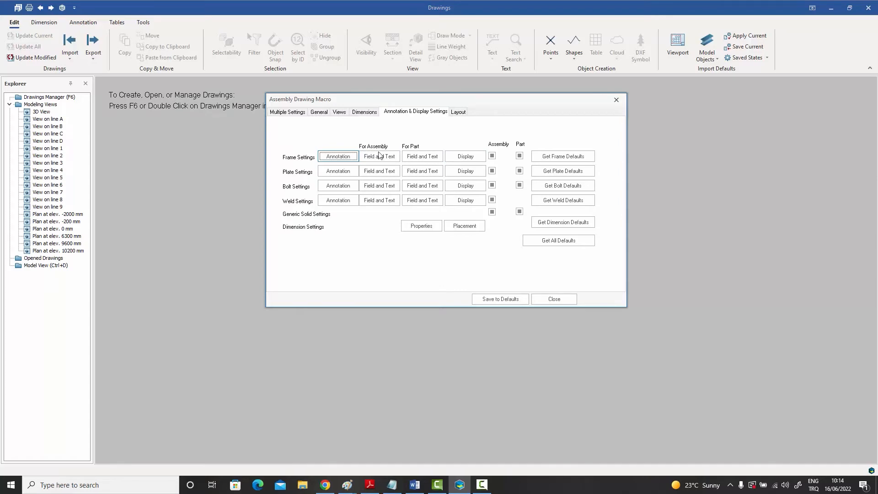
{"action": "left_click", "coordinate": [333, 158]}
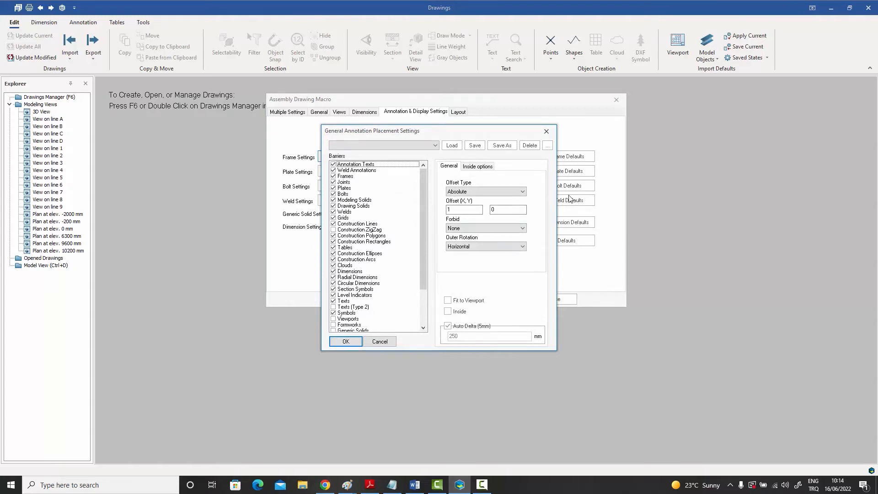
{"action": "left_click", "coordinate": [546, 131]}
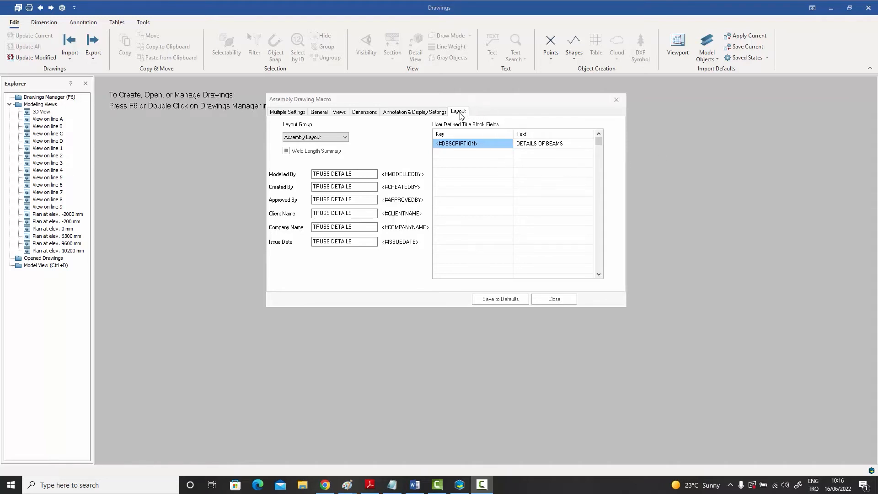
- Choose Assembly Layout as the layout group for the assembly drawings
{"action": "left_click", "coordinate": [346, 138]}
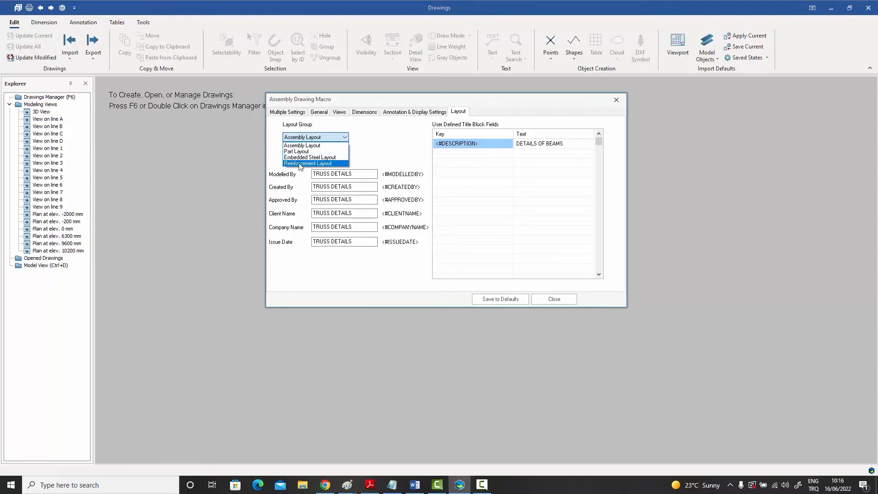
{"action": "left_click", "coordinate": [313, 146]}
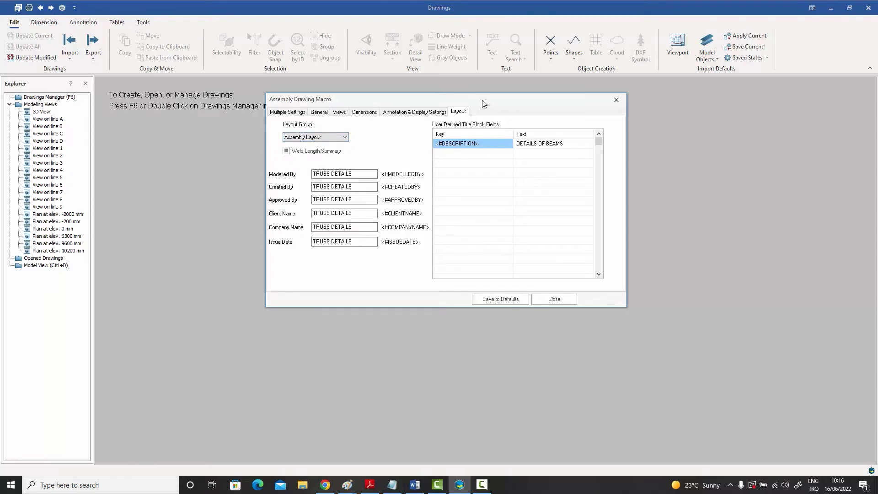
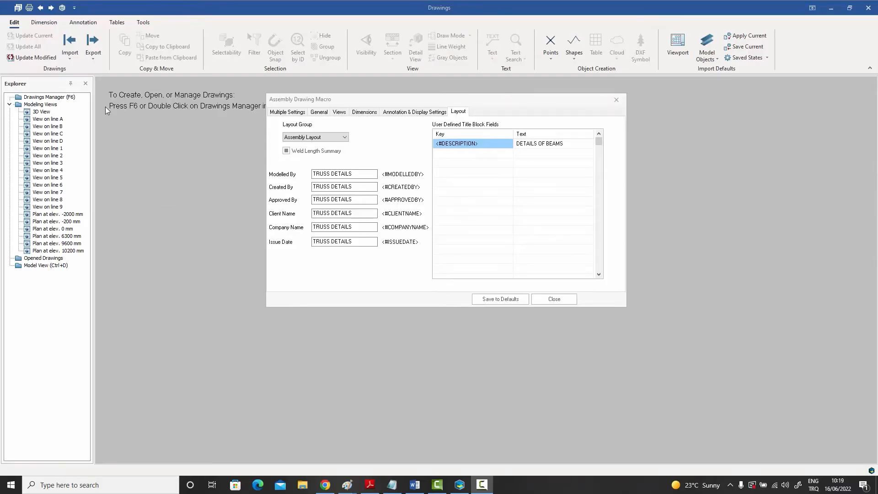
- Review the macro's general, view, dimension, annotation and display, layout and multiple settings once more
{"action": "left_click", "coordinate": [318, 112]}
{"action": "left_click", "coordinate": [338, 112]}
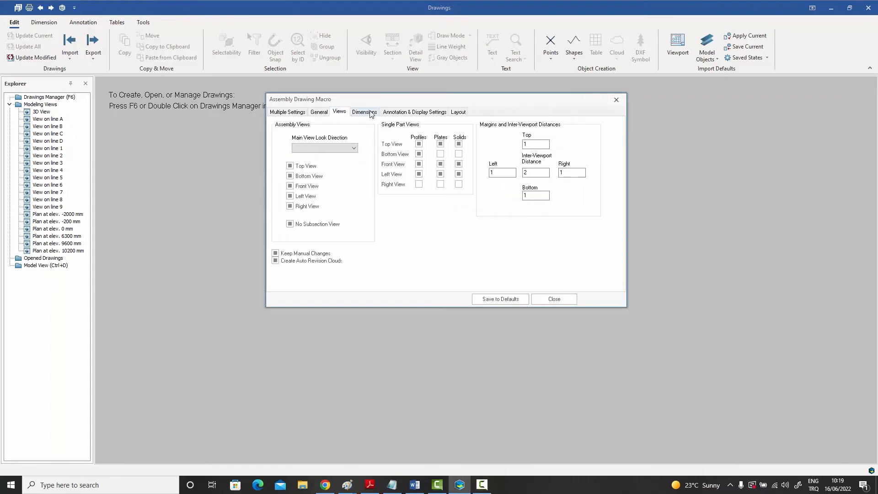
{"action": "left_click", "coordinate": [370, 113]}
{"action": "left_click", "coordinate": [407, 113]}
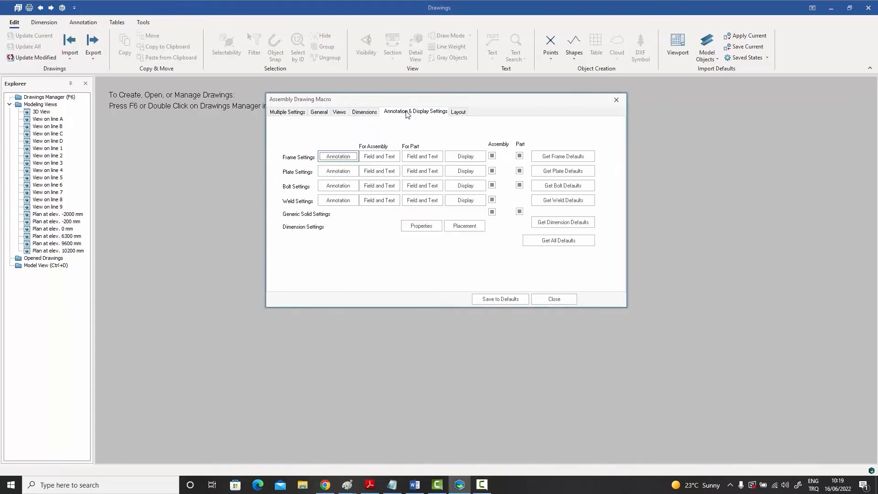
{"action": "left_click", "coordinate": [467, 114]}
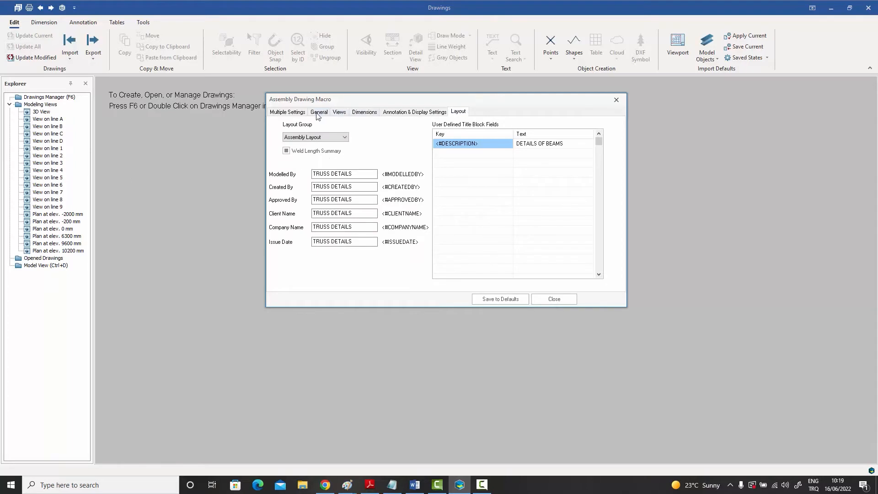
{"action": "left_click", "coordinate": [286, 112]}
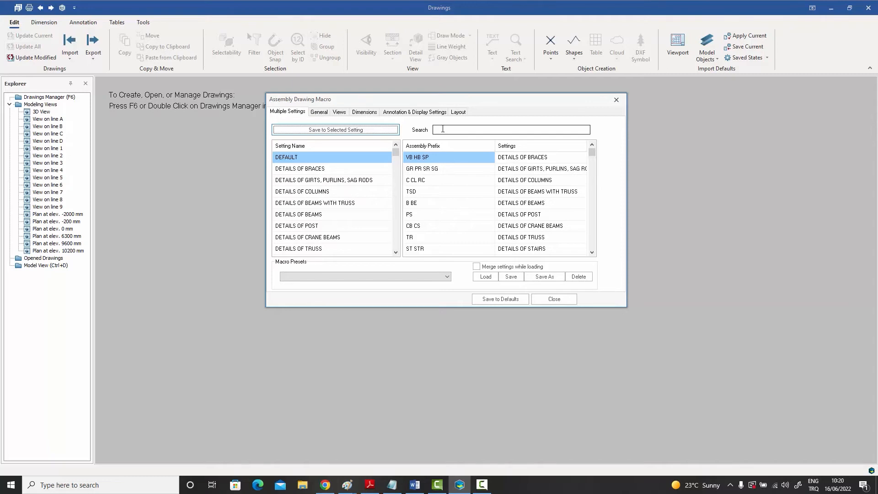
{"action": "left_click", "coordinate": [320, 112]}
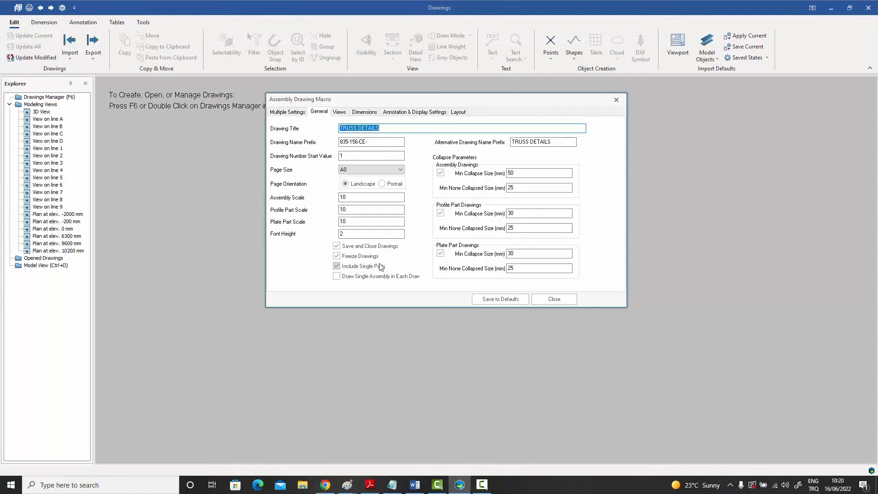
{"action": "left_click", "coordinate": [339, 112]}
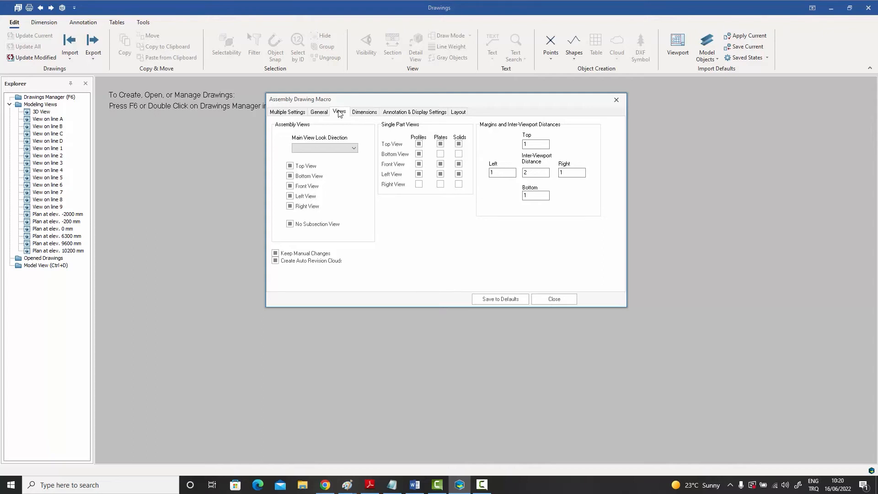
- Review the macro's default dimension settings and its annotation and display settings
{"action": "left_click", "coordinate": [369, 112]}
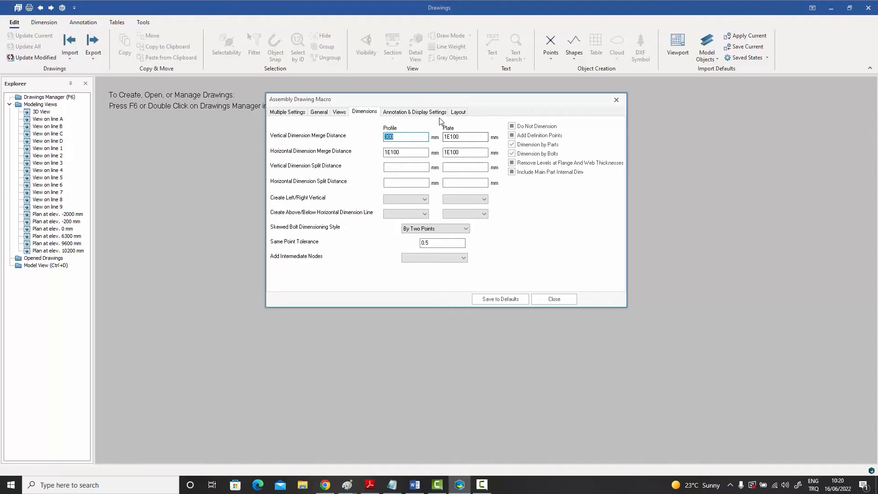
{"action": "left_click", "coordinate": [405, 113]}
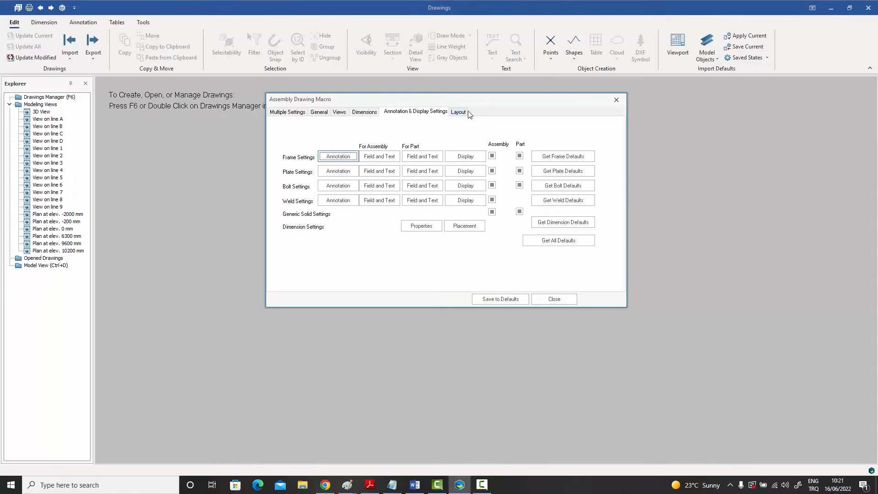
{"action": "left_click", "coordinate": [287, 113]}
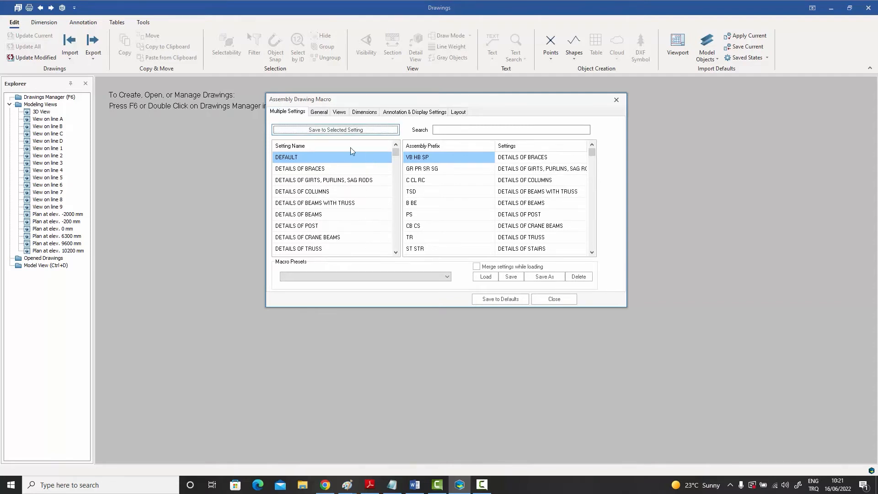
- Examine the general, view, dimension, annotation and display, and layout settings of the DETAILS OF BEAMS sub-setting
{"action": "left_click", "coordinate": [289, 168]}
{"action": "left_click", "coordinate": [290, 180]}
{"action": "left_click", "coordinate": [290, 191]}
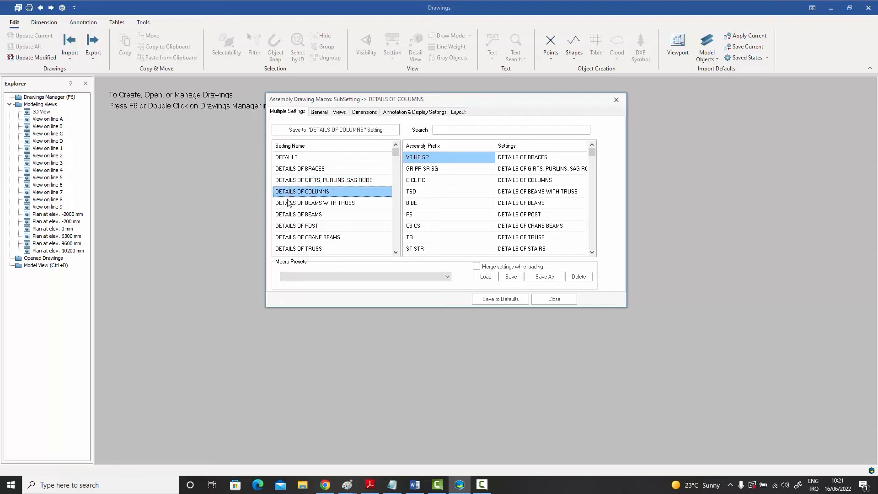
{"action": "left_click", "coordinate": [289, 202]}
{"action": "left_click", "coordinate": [291, 214]}
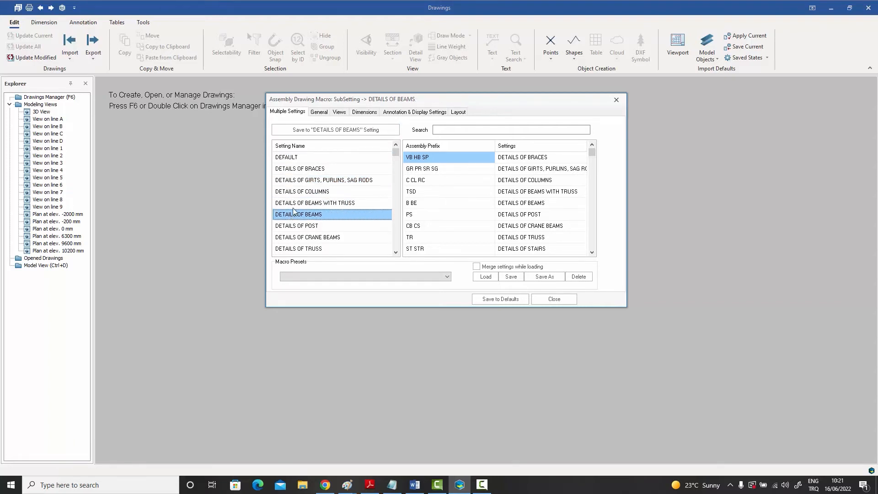
{"action": "left_click", "coordinate": [318, 113]}
{"action": "left_click", "coordinate": [339, 113]}
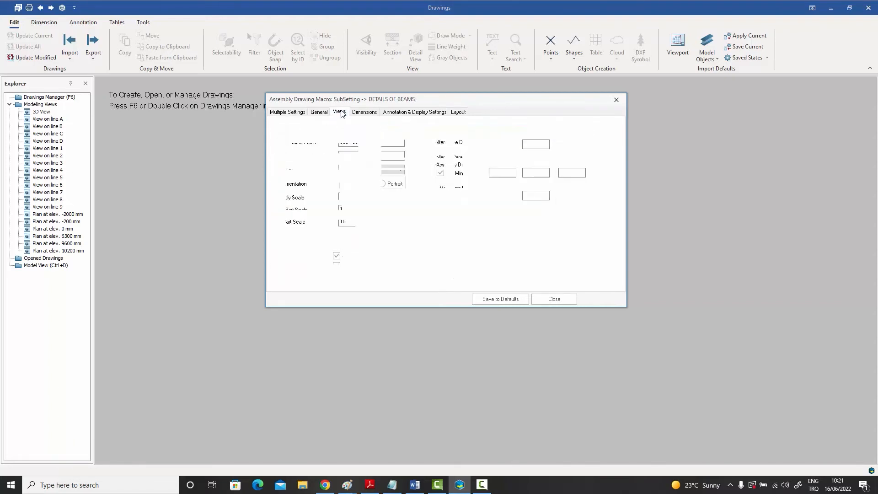
{"action": "left_click", "coordinate": [364, 112]}
{"action": "left_click", "coordinate": [403, 113]}
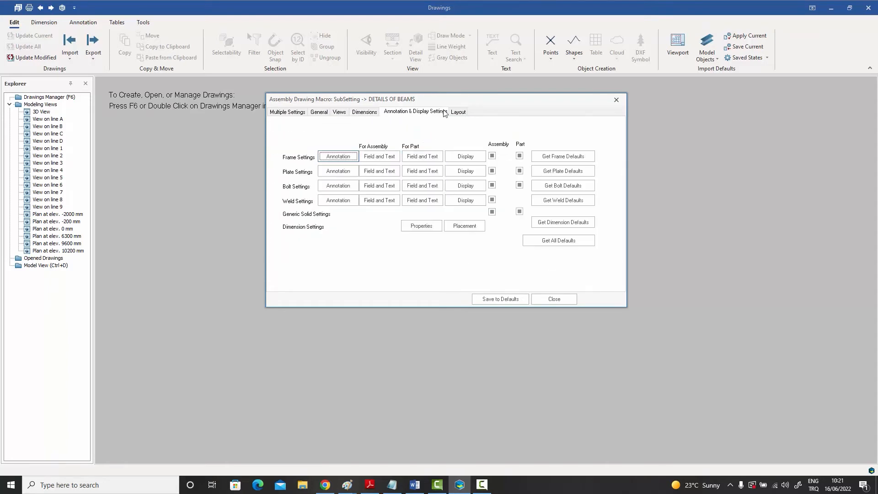
{"action": "left_click", "coordinate": [464, 113]}
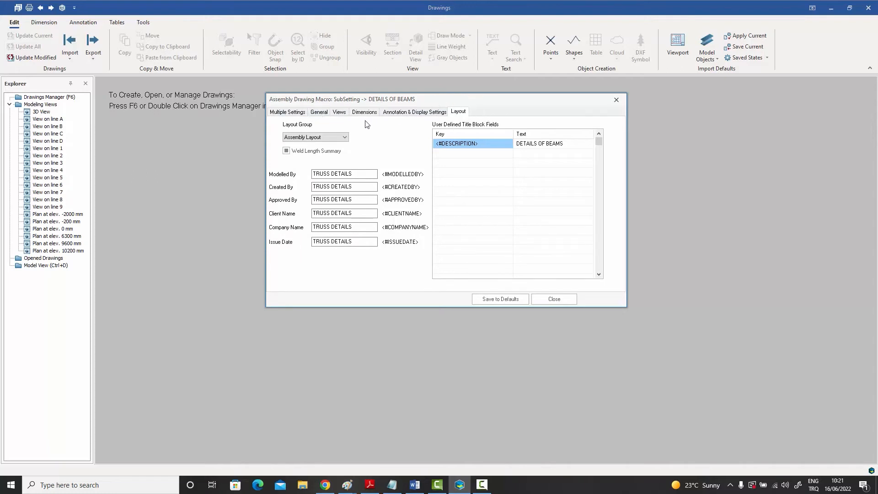
{"action": "left_click", "coordinate": [291, 112]}
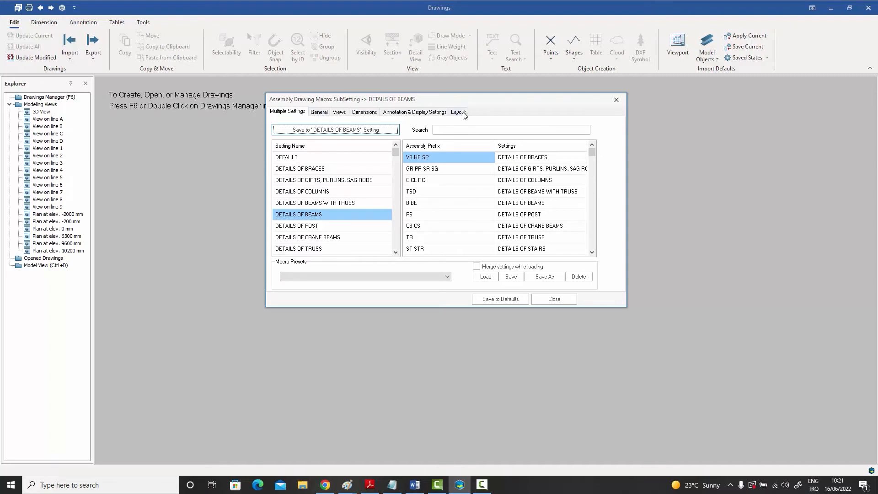
- Browse the list of sub-settings from DETAILS OF BRACES through DETAILS OF SECONDARY BEAMS
{"action": "left_click", "coordinate": [289, 169]}
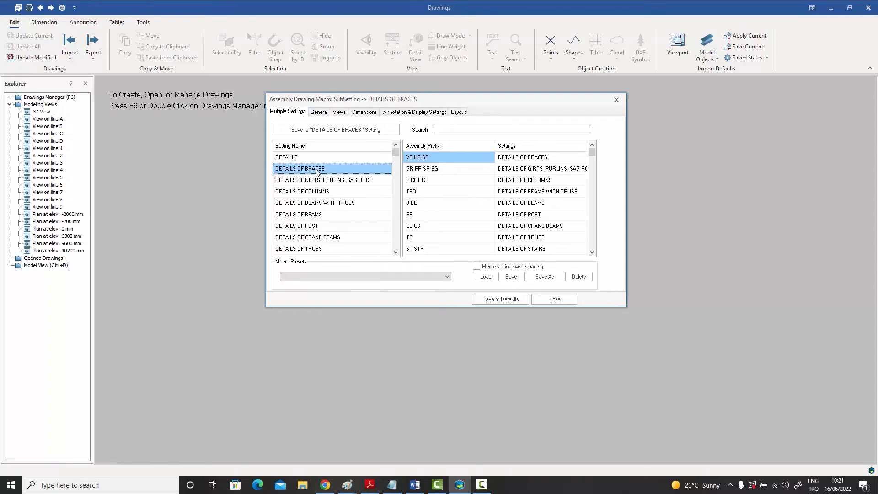
{"action": "left_click", "coordinate": [306, 193]}
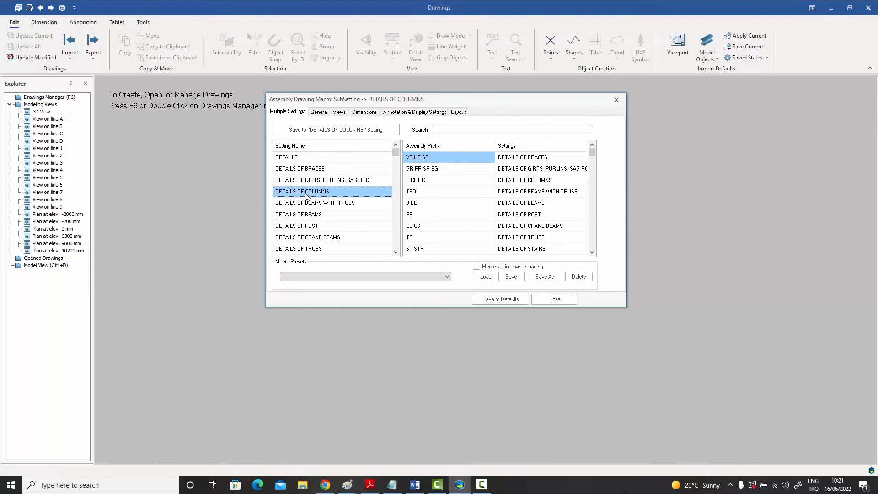
{"action": "left_click", "coordinate": [311, 216]}
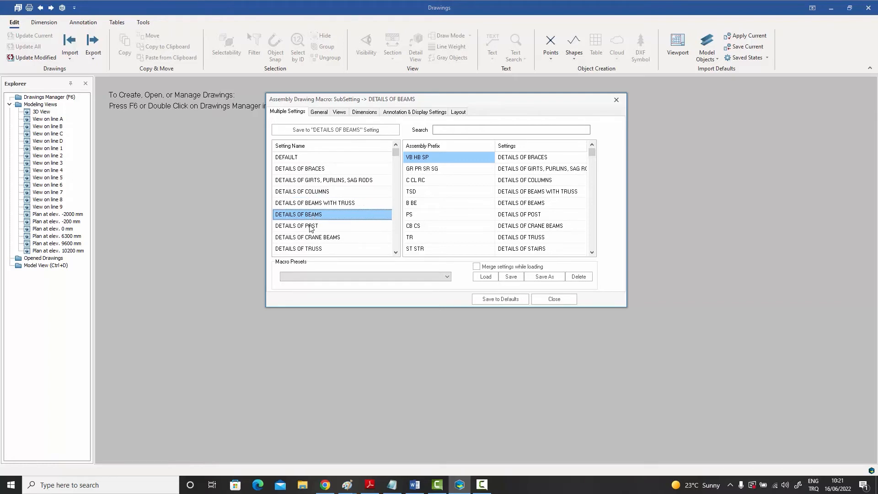
{"action": "left_click", "coordinate": [310, 227]}
{"action": "left_click", "coordinate": [314, 239]}
{"action": "left_click", "coordinate": [320, 247]}
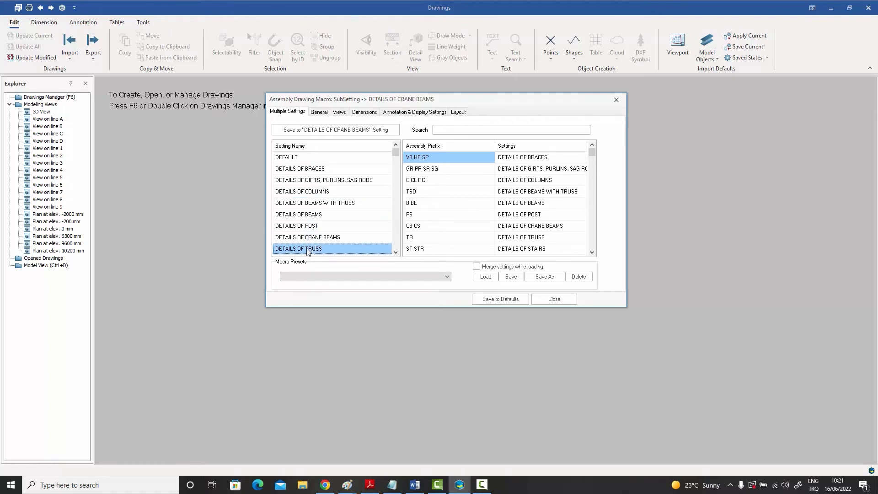
{"action": "left_click", "coordinate": [395, 252]}
{"action": "left_click", "coordinate": [396, 252]}
{"action": "left_click", "coordinate": [396, 252]}
{"action": "left_click", "coordinate": [396, 252]}
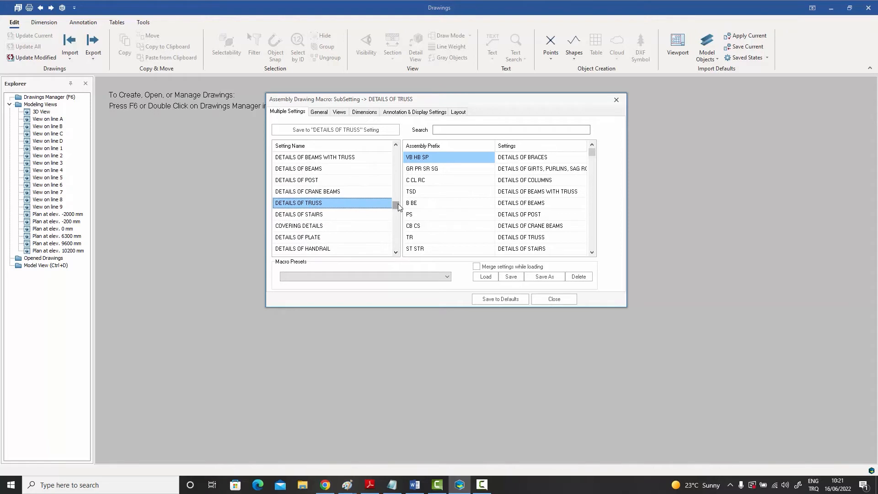
{"action": "left_click_drag", "start_coordinate": [397, 155], "coordinate": [396, 145]}
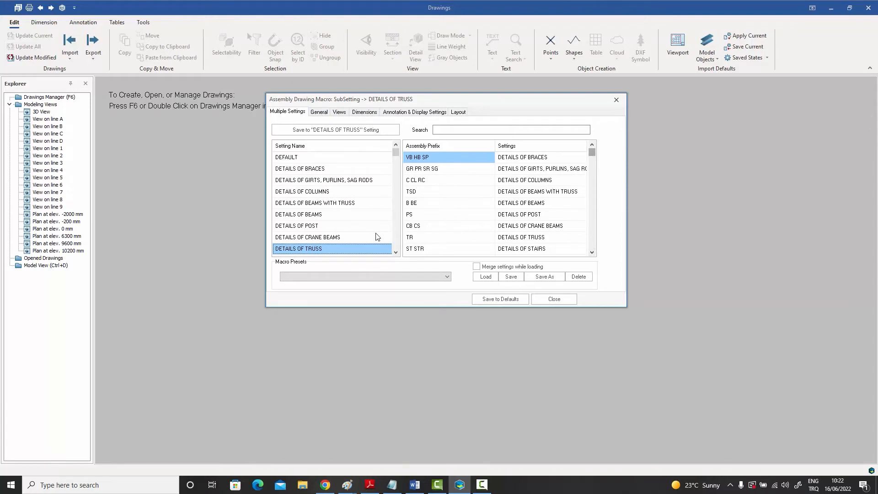
{"action": "key", "text": "Down"}
{"action": "key", "text": "Down"}
{"action": "key", "text": "Down"}
{"action": "key", "text": "Down"}
{"action": "key", "text": "Down"}
{"action": "key", "text": "Down"}
{"action": "key", "text": "Down"}
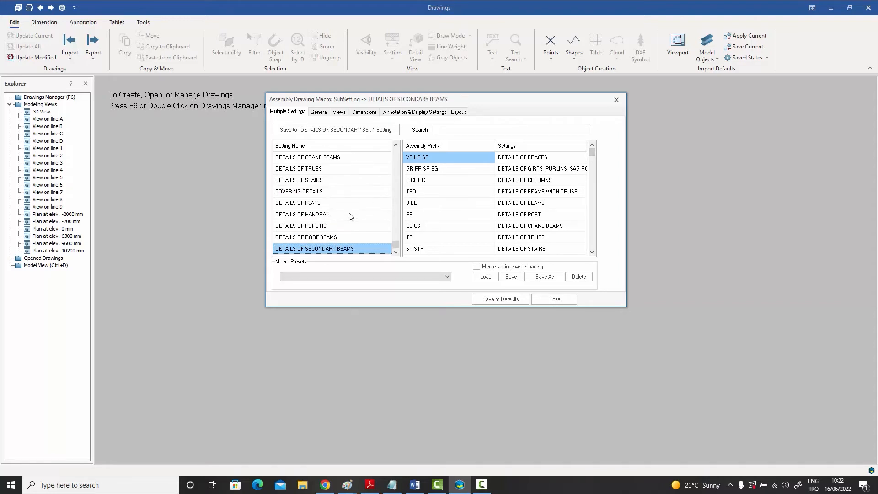
- Add a new sub-setting at the end of the setting list and name it MY SETTING
{"action": "right_click", "coordinate": [339, 248]}
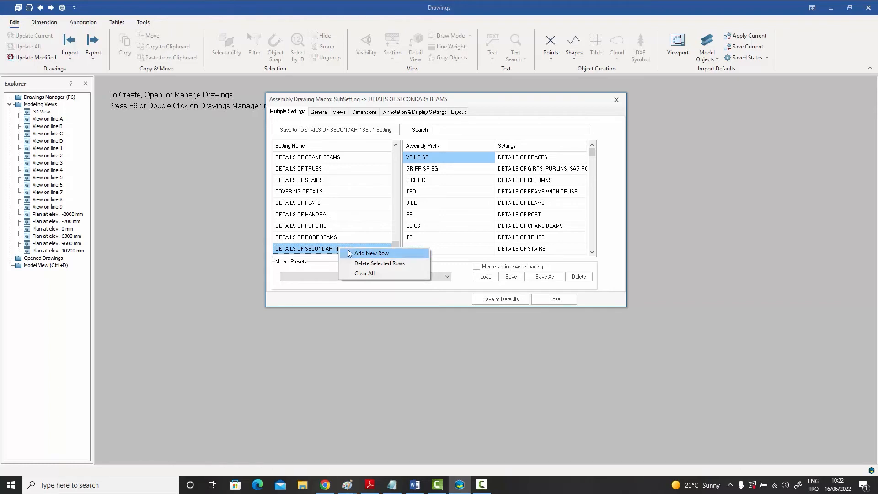
{"action": "left_click", "coordinate": [361, 255]}
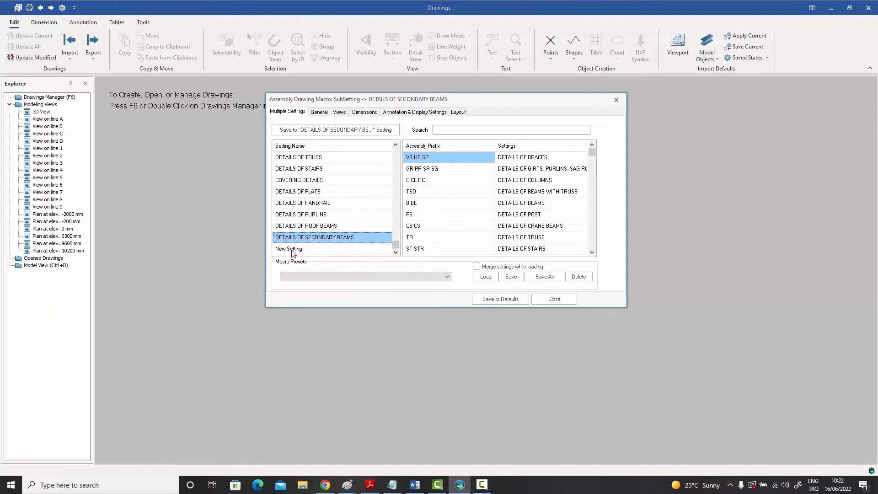
{"action": "left_click", "coordinate": [292, 249]}
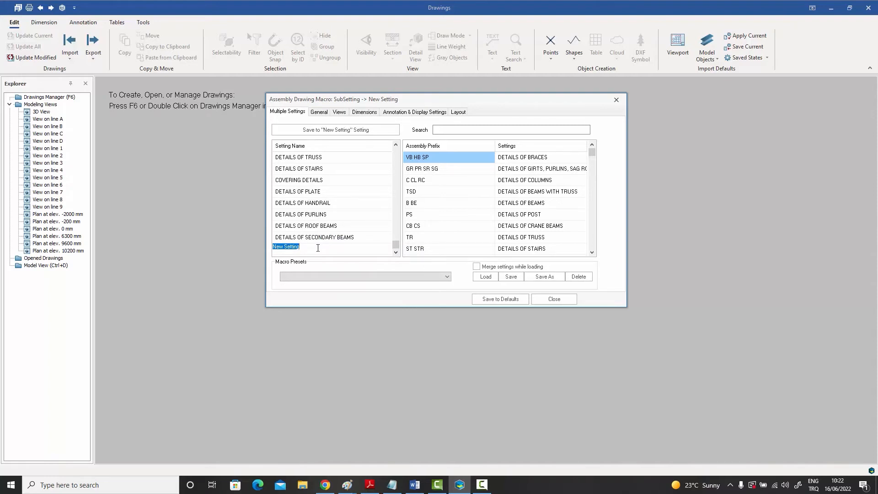
{"action": "type", "text": "MY SETTING"}
{"action": "left_click", "coordinate": [312, 238]}
{"action": "left_click", "coordinate": [312, 248]}
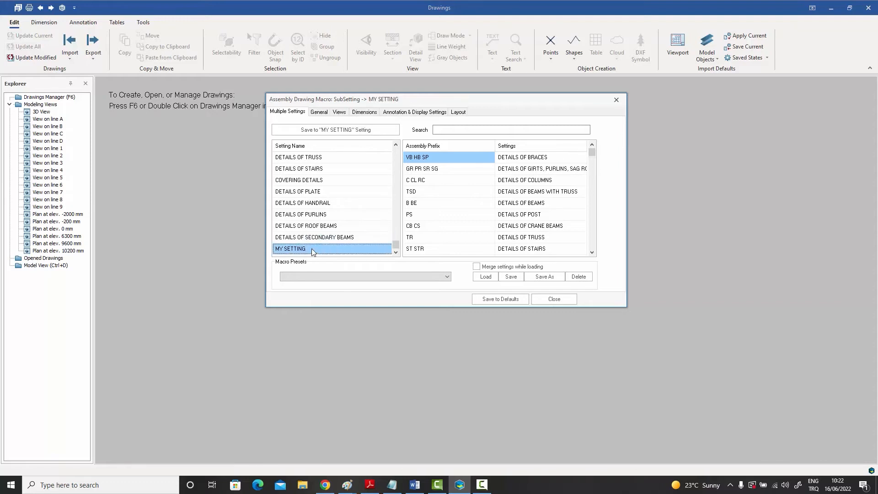
- Turn off Include Single Parts for MY SETTING and check its view and dimension settings
{"action": "left_click", "coordinate": [320, 113]}
{"action": "left_click", "coordinate": [336, 265]}
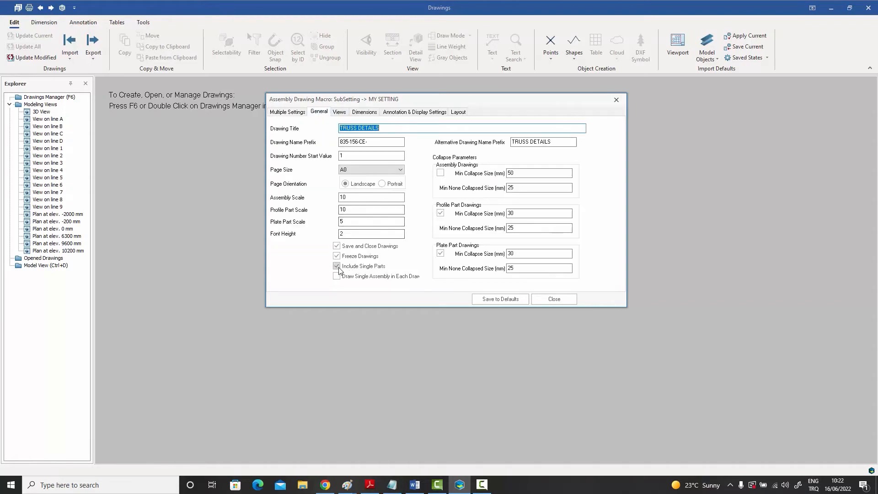
{"action": "left_click", "coordinate": [339, 112]}
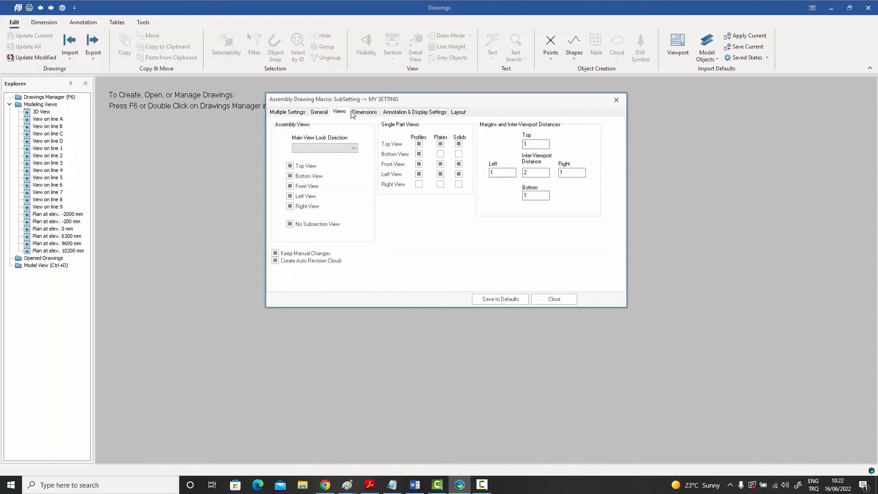
{"action": "left_click", "coordinate": [367, 114]}
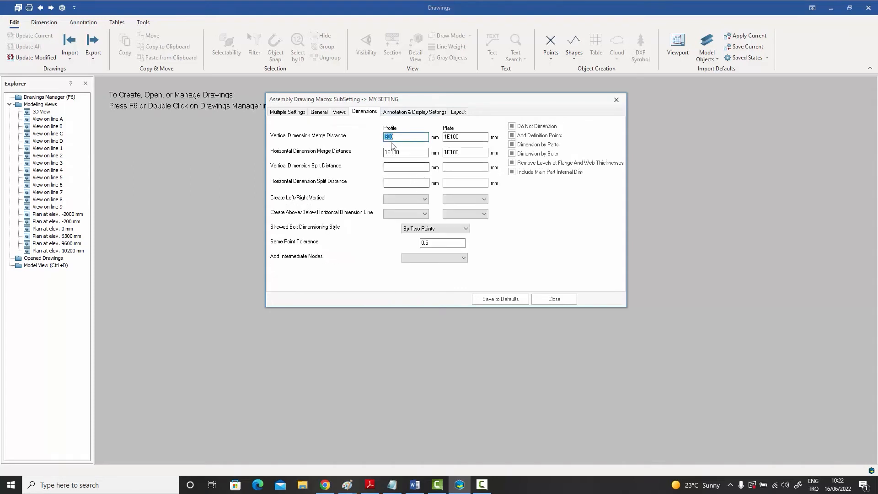
- Set MY SETTING's assembly scale to 5 and its profile and plate part scales to 12, and save to defaults
{"action": "left_click", "coordinate": [329, 115]}
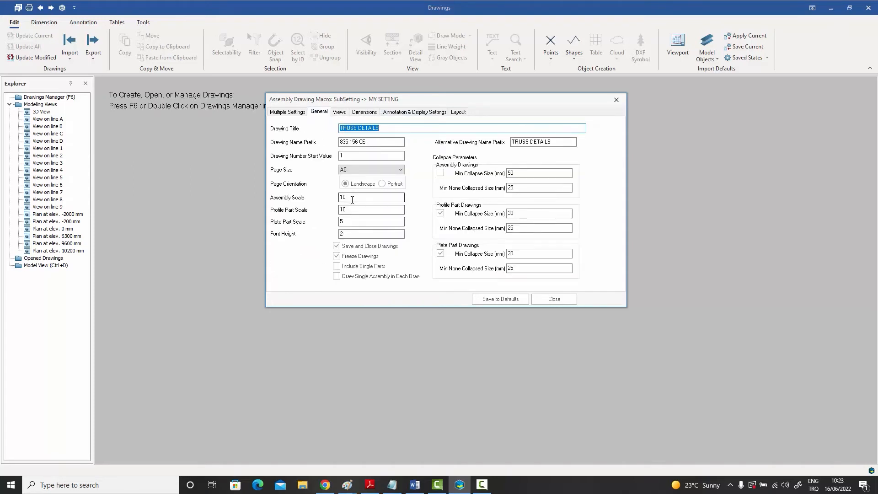
{"action": "double_click", "coordinate": [344, 196]}
{"action": "type", "text": "5"}
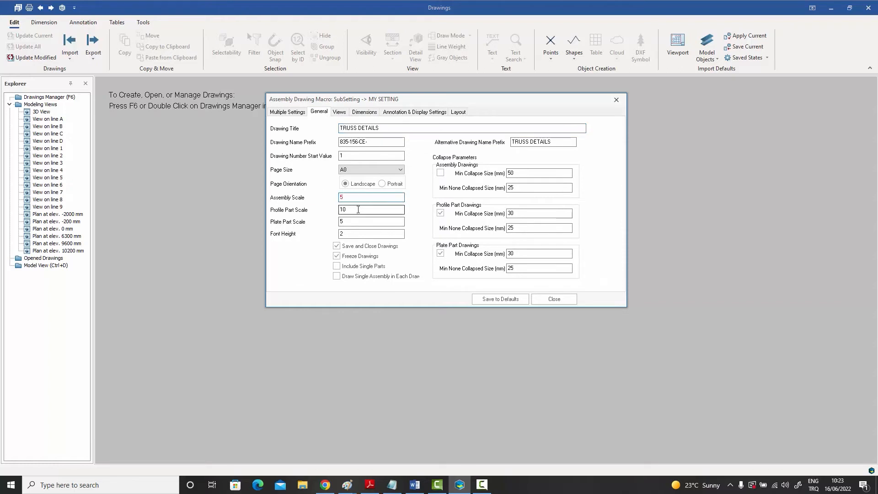
{"action": "double_click", "coordinate": [355, 211]}
{"action": "type", "text": "12"}
{"action": "double_click", "coordinate": [348, 222]}
{"action": "type", "text": "12"}
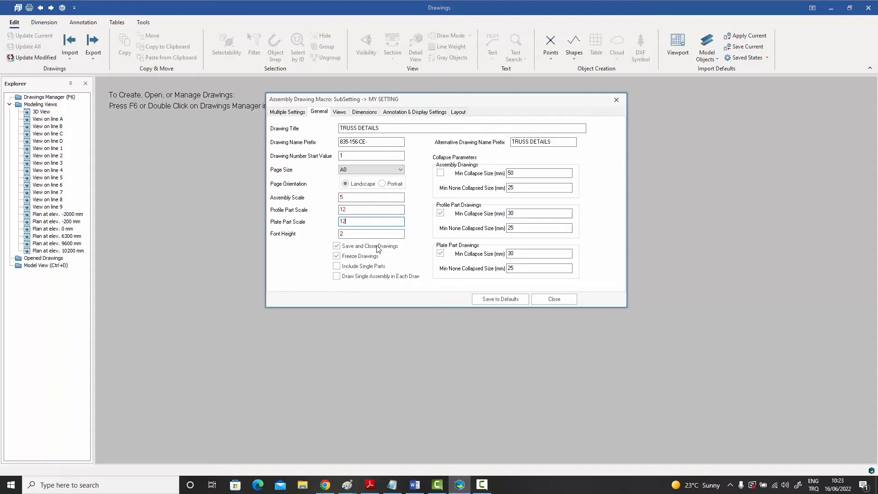
{"action": "left_click", "coordinate": [489, 301]}
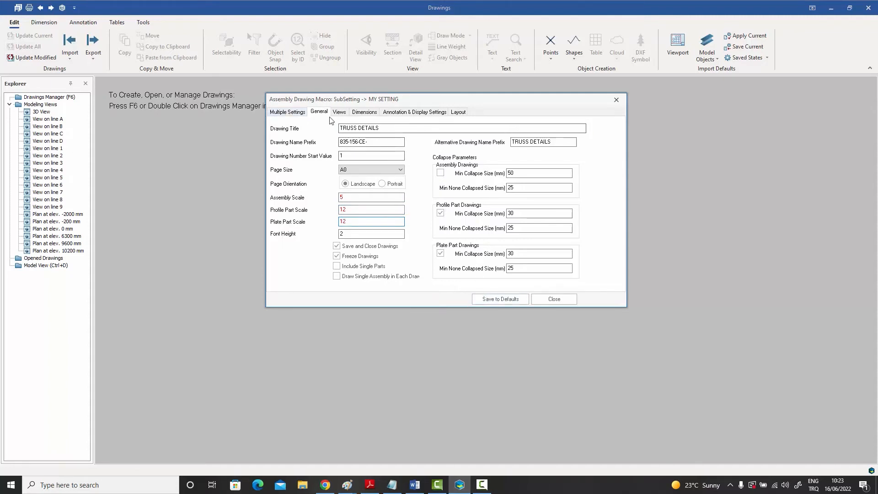
- Review MY SETTING's dimension, annotation and layout settings, and browse the truss, stairs and covering sub-settings before reselecting MY SETTING
{"action": "left_click", "coordinate": [364, 112]}
{"action": "left_click", "coordinate": [403, 113]}
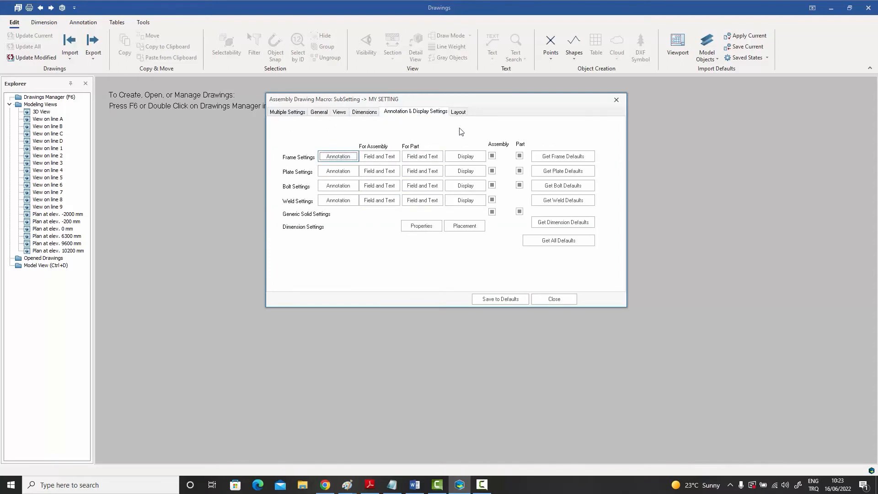
{"action": "left_click", "coordinate": [462, 114]}
{"action": "left_click", "coordinate": [303, 114]}
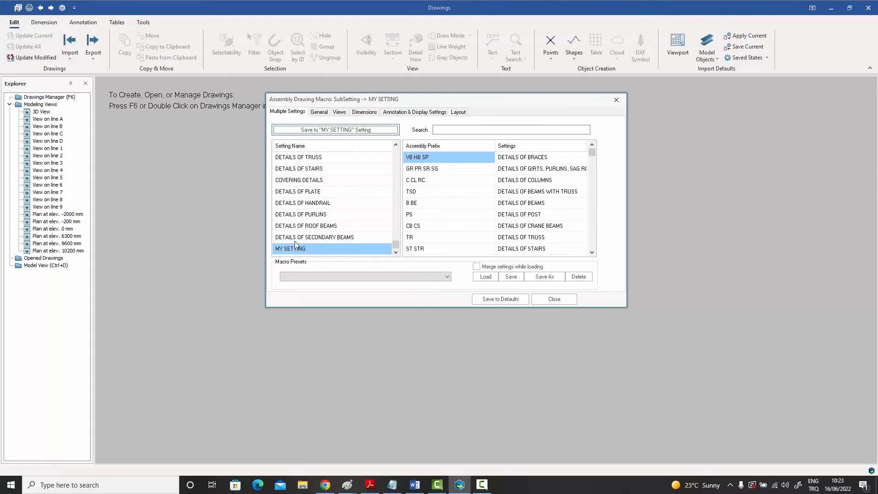
{"action": "left_click", "coordinate": [311, 158]}
{"action": "left_click", "coordinate": [321, 168]}
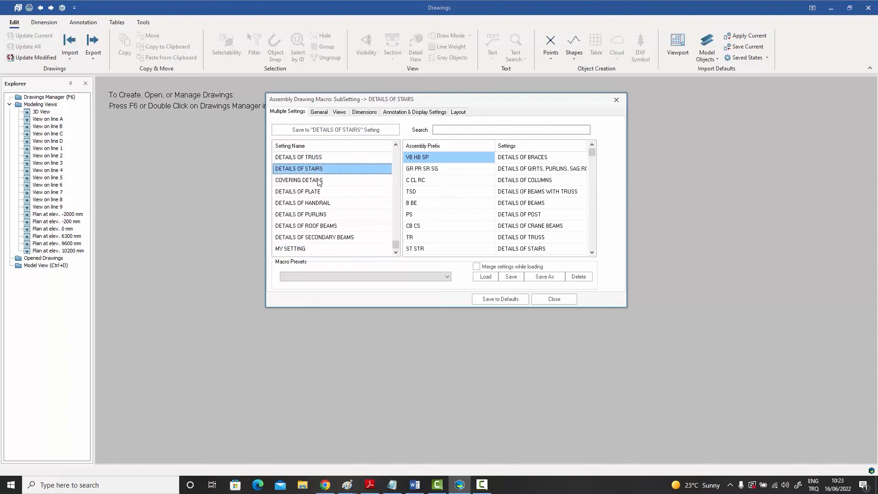
{"action": "left_click", "coordinate": [317, 180]}
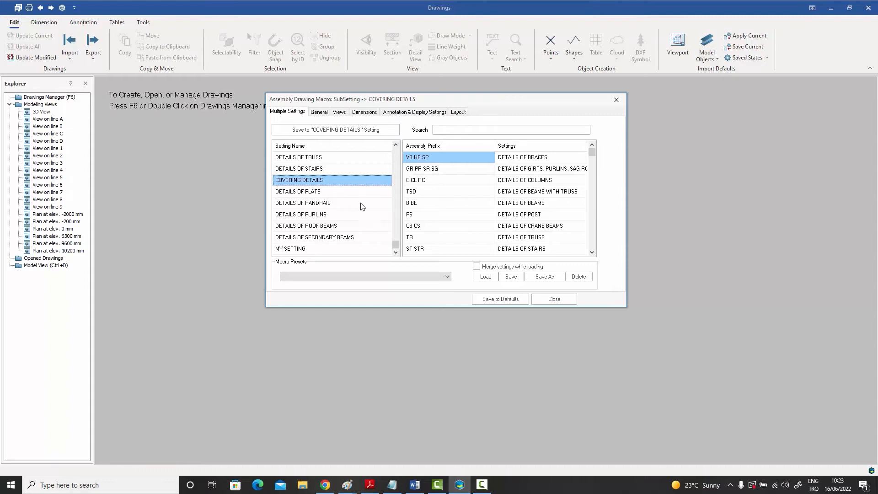
{"action": "left_click", "coordinate": [302, 250]}
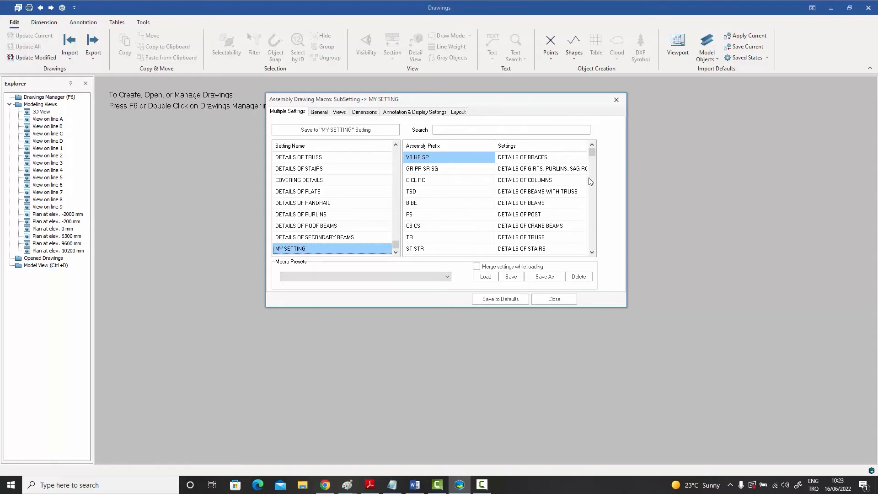
- Add a new row at the end of the assembly prefix table with the prefix ABC
{"action": "left_click_drag", "start_coordinate": [593, 155], "coordinate": [603, 258]}
{"action": "right_click", "coordinate": [515, 221]}
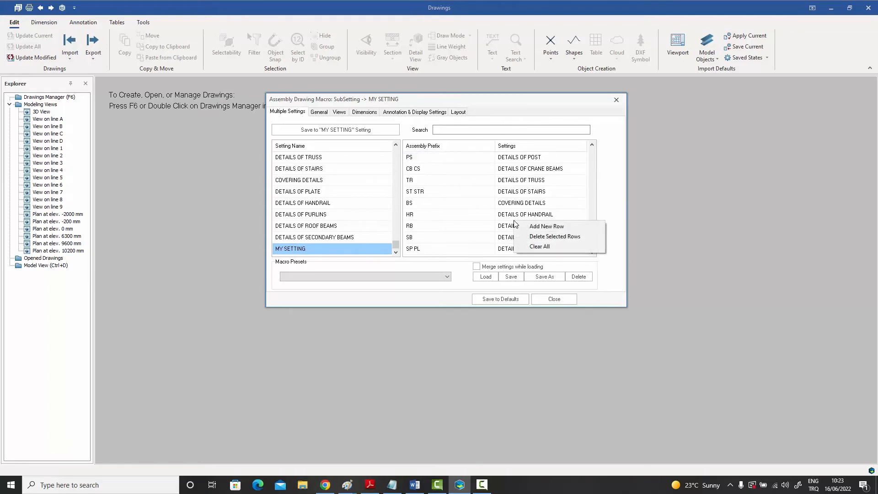
{"action": "left_click", "coordinate": [538, 227]}
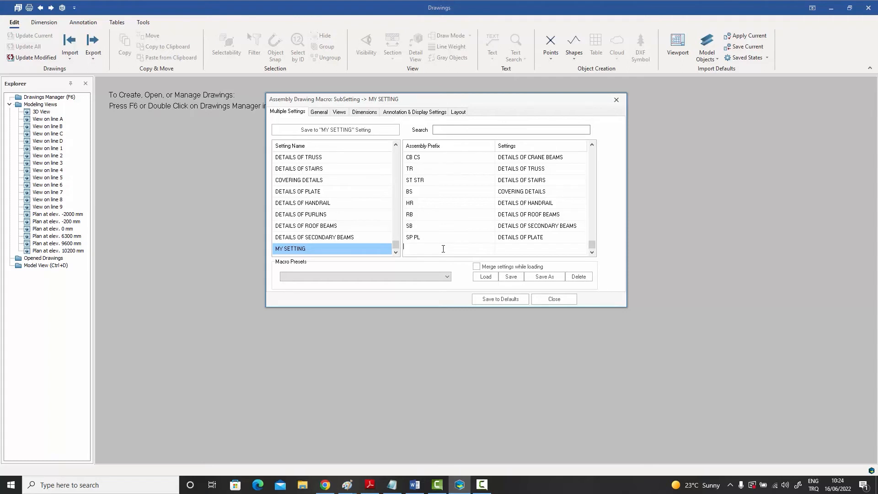
{"action": "type", "text": "ABC"}
{"action": "left_click", "coordinate": [439, 227]}
{"action": "left_click", "coordinate": [420, 250]}
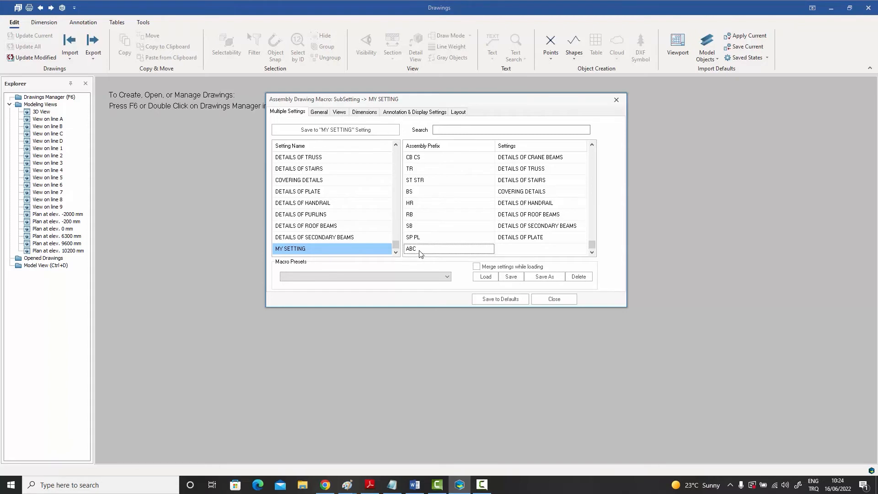
- Assign MY SETTING as the sub-setting for the ABC assembly prefix
{"action": "left_click", "coordinate": [543, 250]}
{"action": "left_click", "coordinate": [582, 248]}
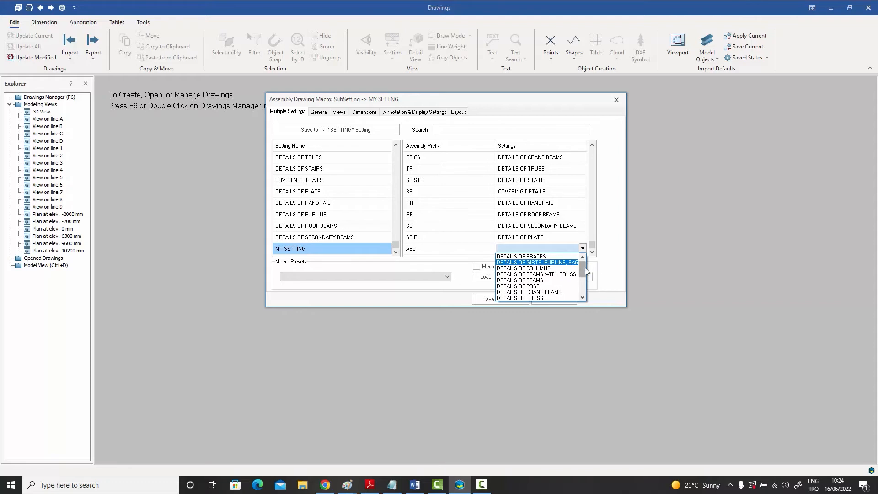
{"action": "scroll", "coordinate": [585, 268], "scroll_direction": "down", "scroll_amount": 1}
{"action": "left_click", "coordinate": [542, 297]}
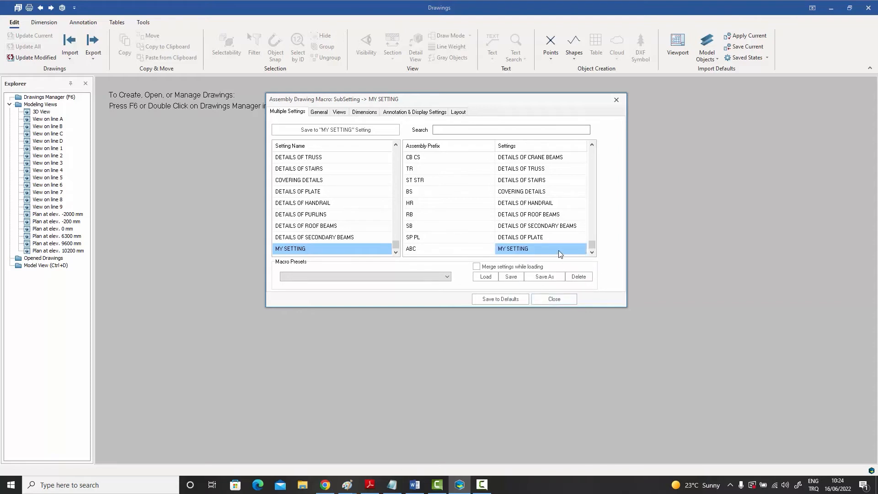
{"action": "left_click", "coordinate": [510, 237]}
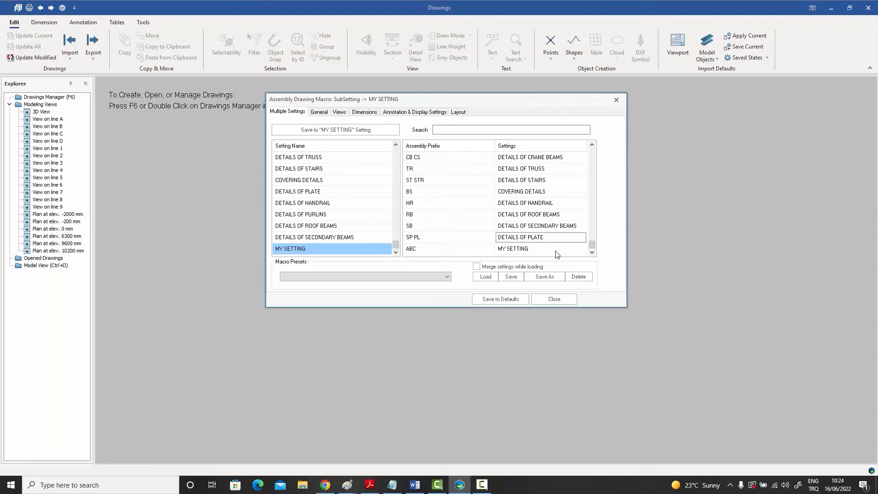
{"action": "left_click", "coordinate": [517, 252]}
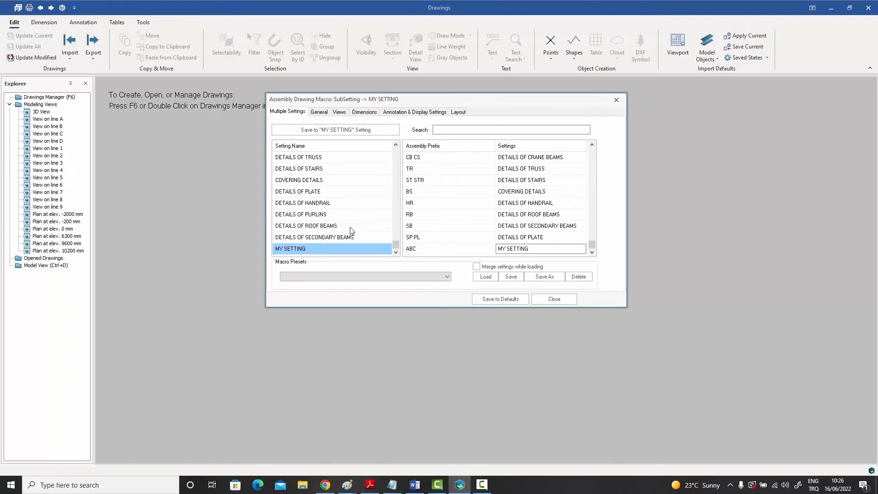
- Select the DETAILS OF STAIRS sub-setting and review the available macro presets without loading one
{"action": "left_click", "coordinate": [287, 170]}
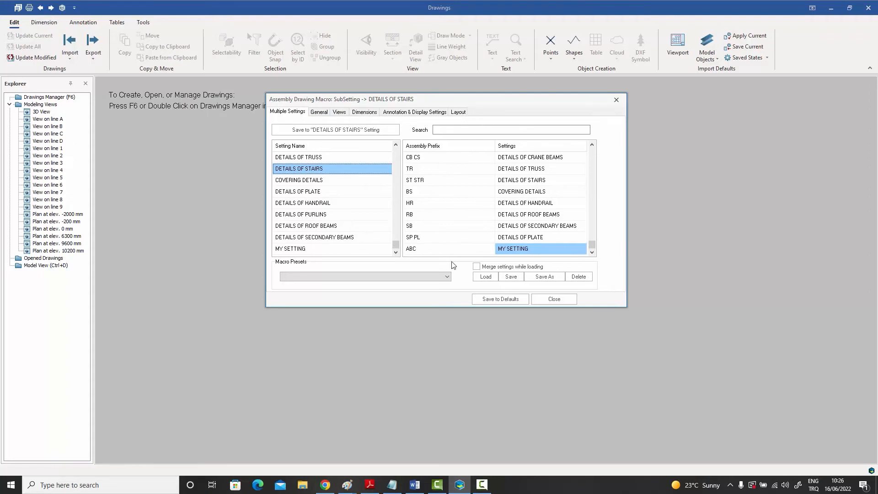
{"action": "left_click", "coordinate": [401, 279]}
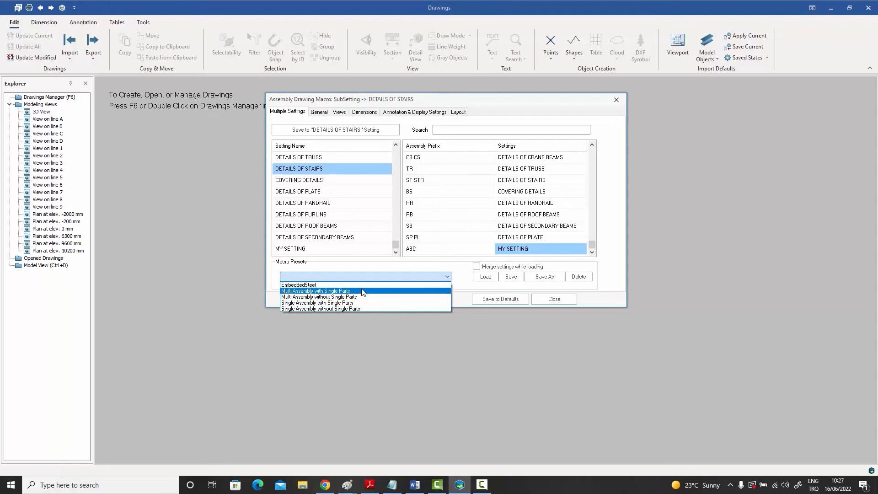
{"action": "left_click", "coordinate": [379, 236]}
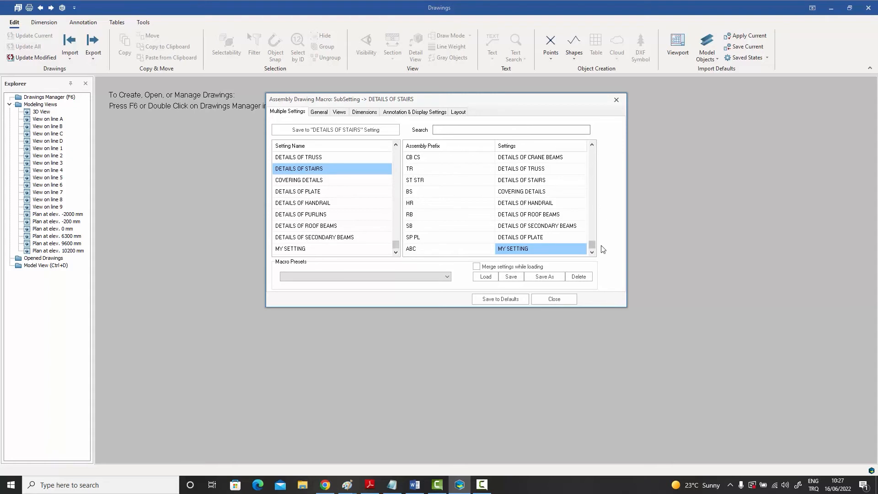
{"action": "left_click", "coordinate": [366, 277]}
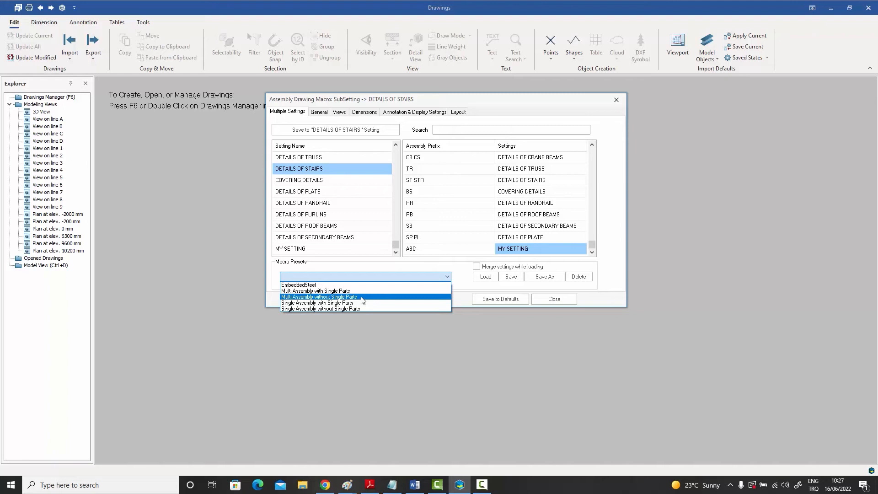
{"action": "left_click", "coordinate": [370, 240]}
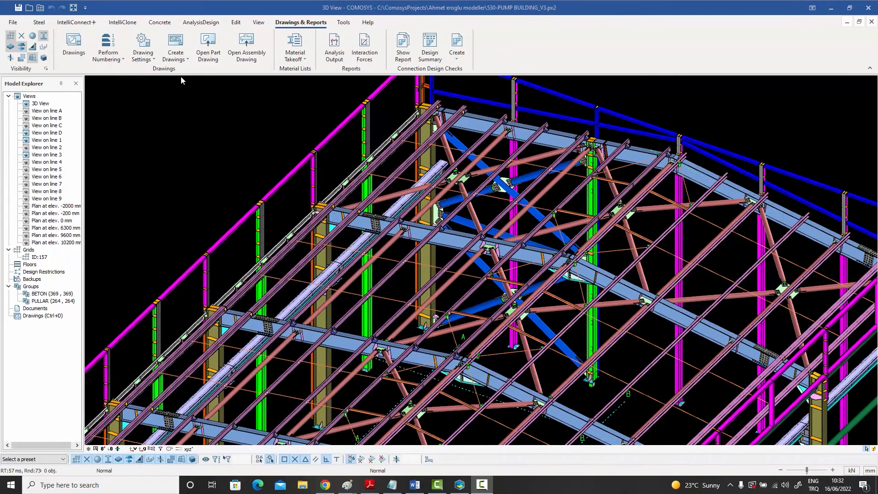
- Select the whole assembly of the central roof beam in the 3D view and show only that assembly
{"action": "left_click", "coordinate": [443, 241]}
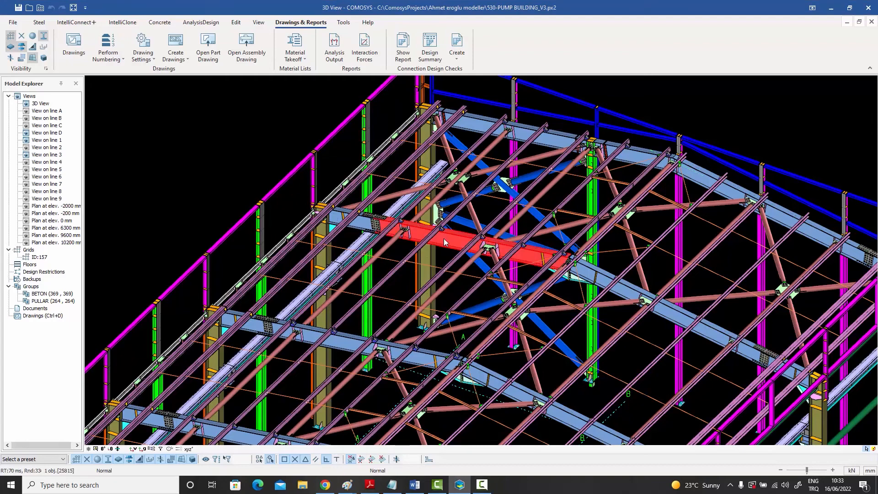
{"action": "right_click", "coordinate": [443, 241]}
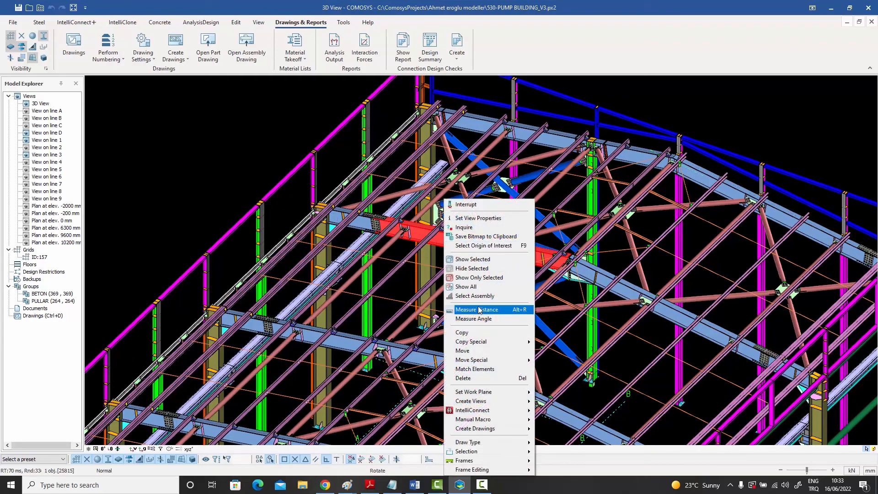
{"action": "left_click", "coordinate": [480, 296]}
{"action": "right_click", "coordinate": [461, 250]}
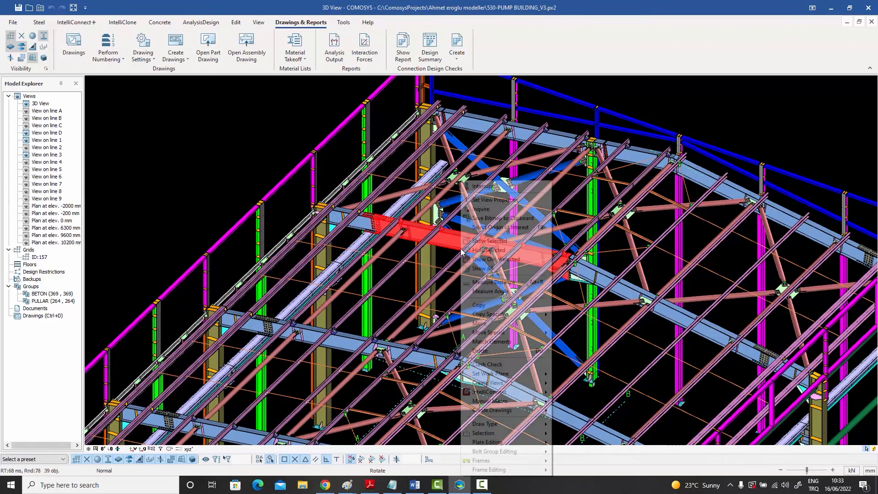
{"action": "left_click", "coordinate": [496, 259]}
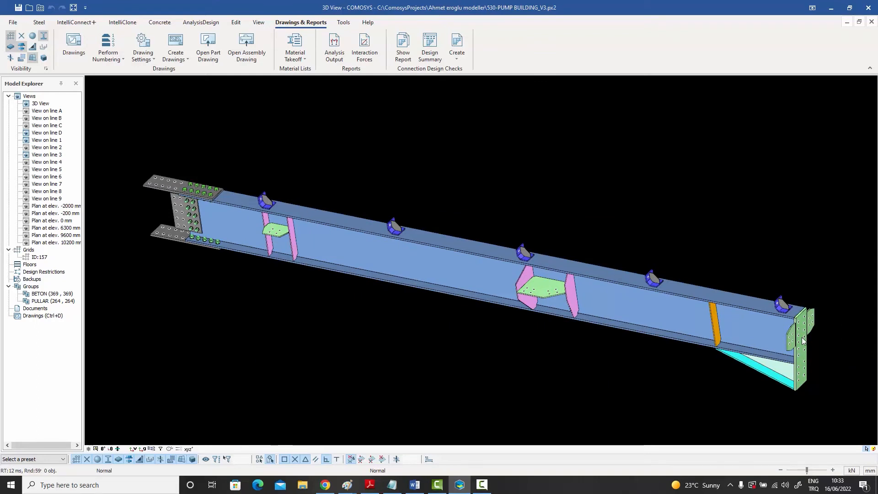
- Inspect the isolated beam assembly from several angles, including its splice plates, purlin cleats, stiffeners and haunch
{"action": "scroll", "coordinate": [762, 343], "scroll_direction": "down", "scroll_amount": 2}
{"action": "middle_click_drag", "start_coordinate": [763, 344], "coordinate": [719, 309]}
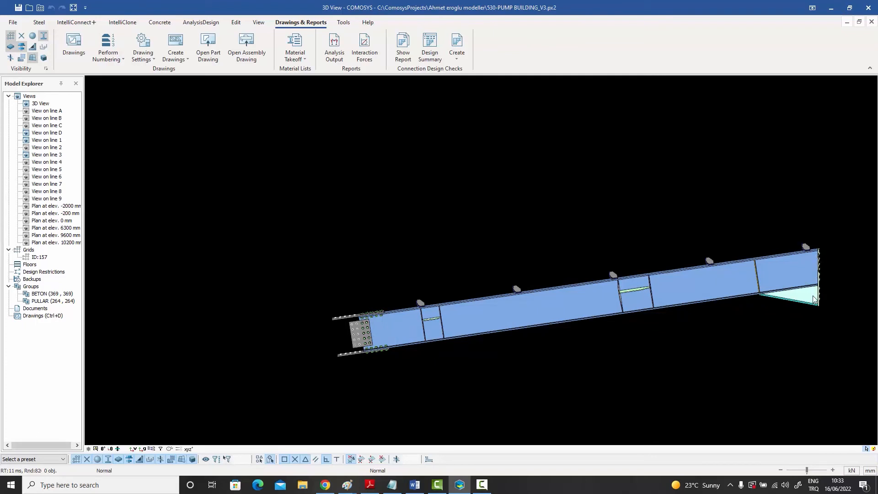
{"action": "middle_click_drag", "start_coordinate": [771, 304], "coordinate": [625, 262]}
{"action": "scroll", "coordinate": [681, 297], "scroll_direction": "up", "scroll_amount": 3}
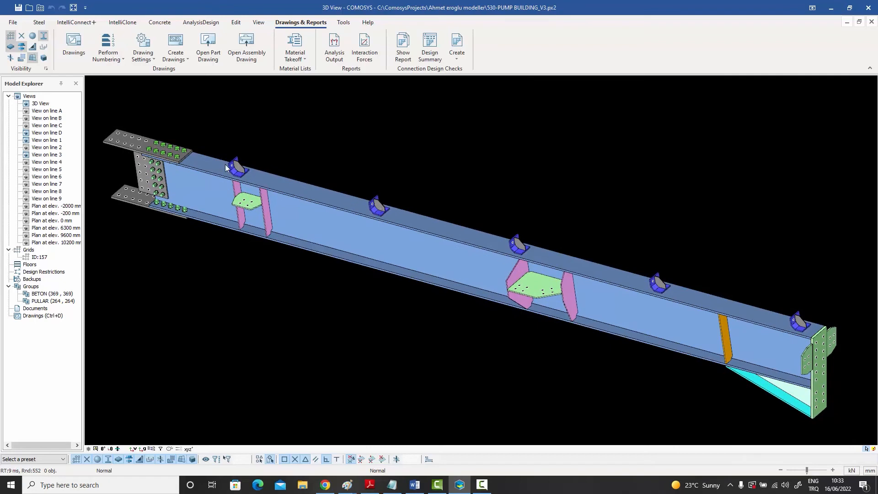
{"action": "scroll", "coordinate": [608, 259], "scroll_direction": "down", "scroll_amount": 2}
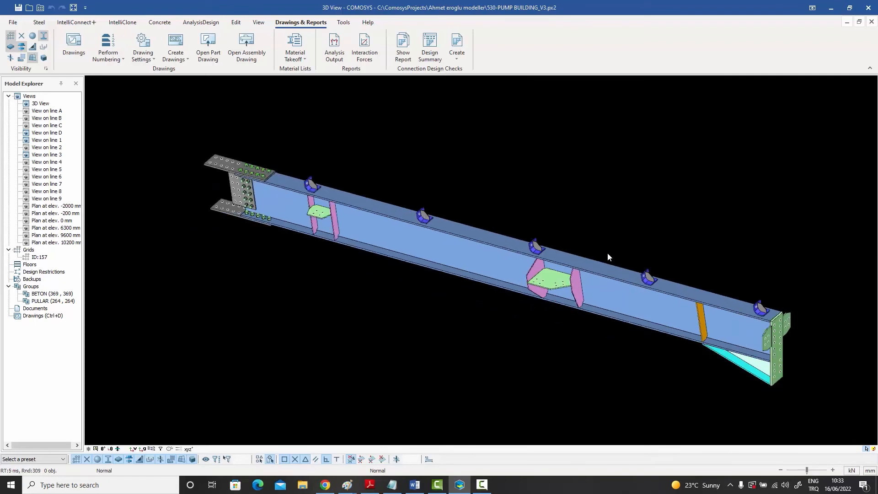
{"action": "scroll", "coordinate": [604, 251], "scroll_direction": "down", "scroll_amount": 1}
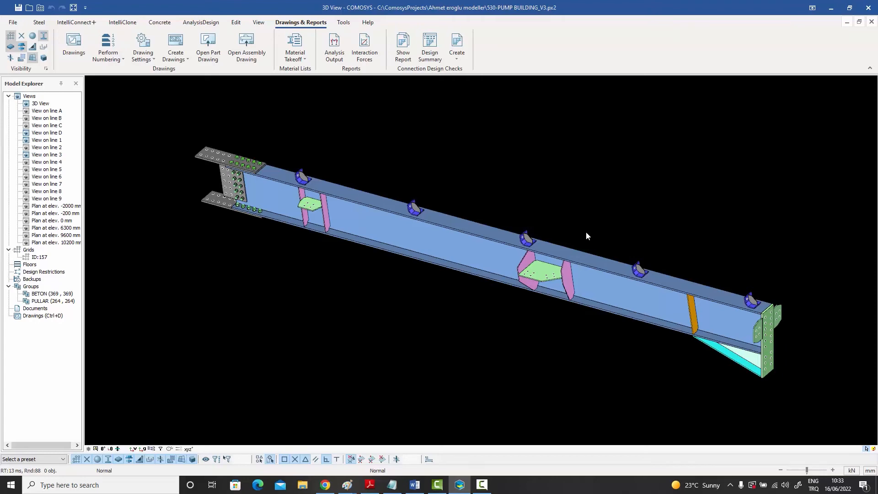
{"action": "scroll", "coordinate": [503, 231], "scroll_direction": "up", "scroll_amount": 2}
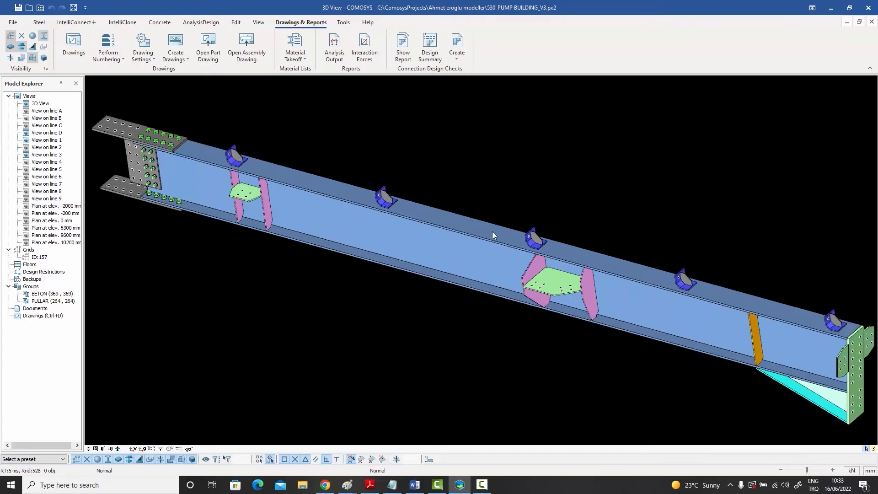
{"action": "right_click", "coordinate": [432, 251]}
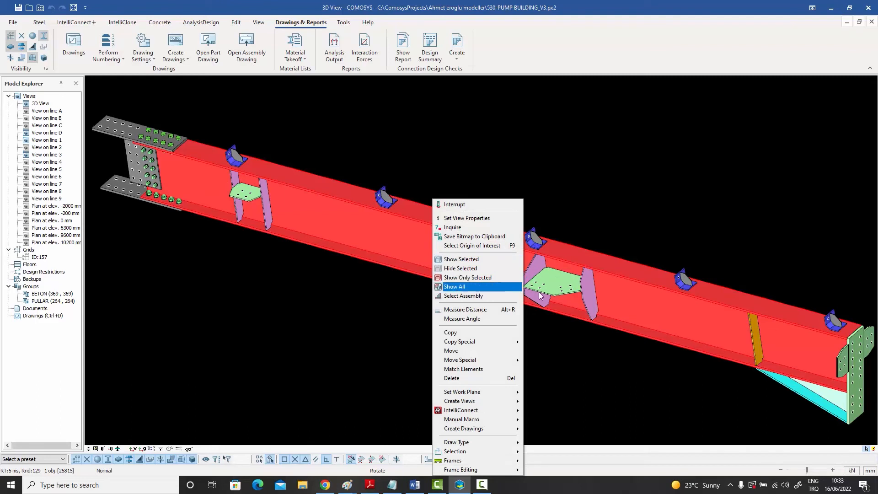
{"action": "left_click", "coordinate": [548, 294]}
{"action": "right_click", "coordinate": [587, 302]}
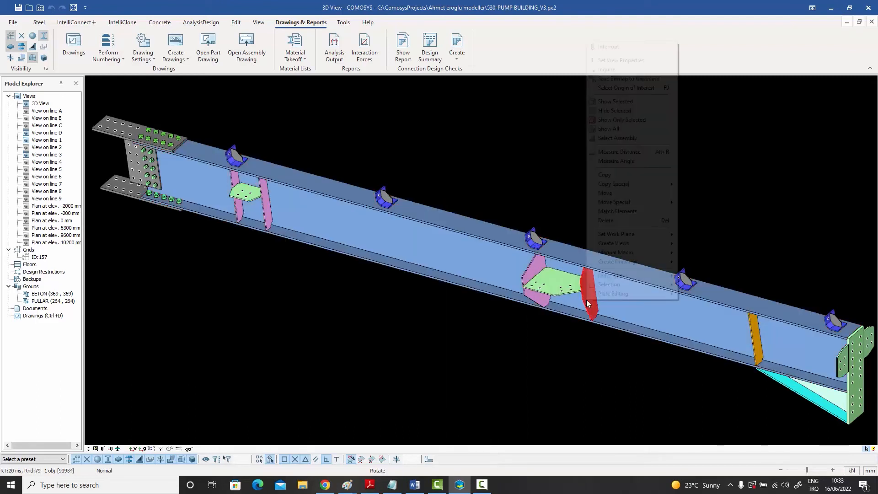
{"action": "mouse_move", "coordinate": [622, 263]}
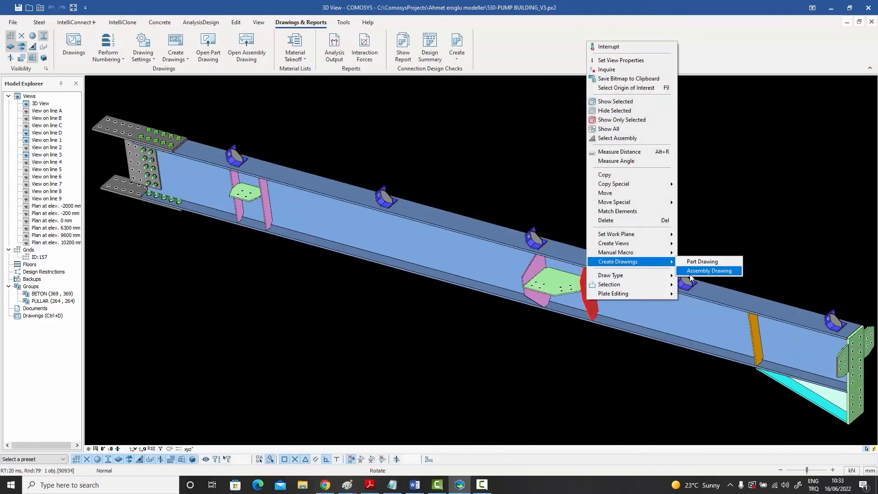
{"action": "left_click", "coordinate": [506, 184]}
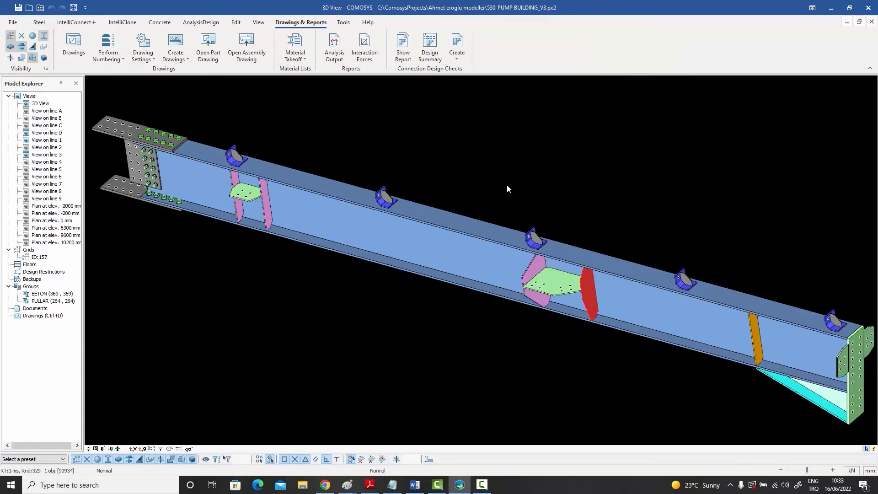
- Create an assembly drawing from the main beam of the isolated assembly
{"action": "right_click", "coordinate": [426, 239]}
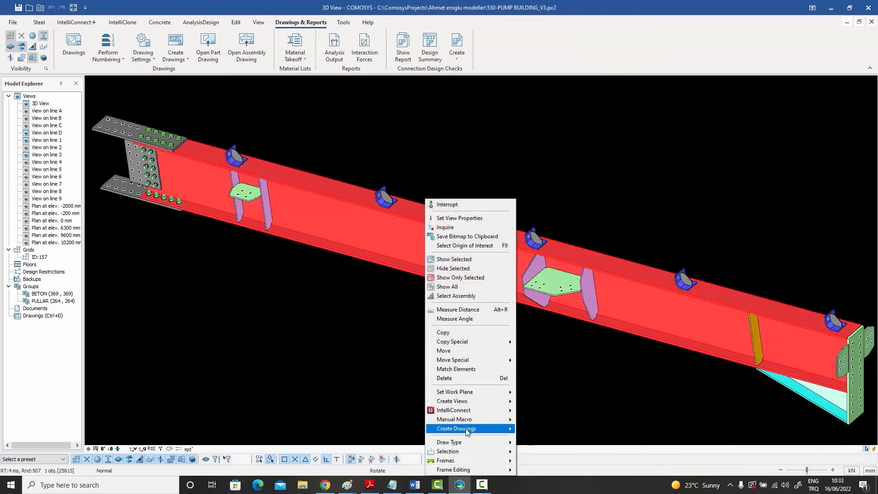
{"action": "mouse_move", "coordinate": [466, 432]}
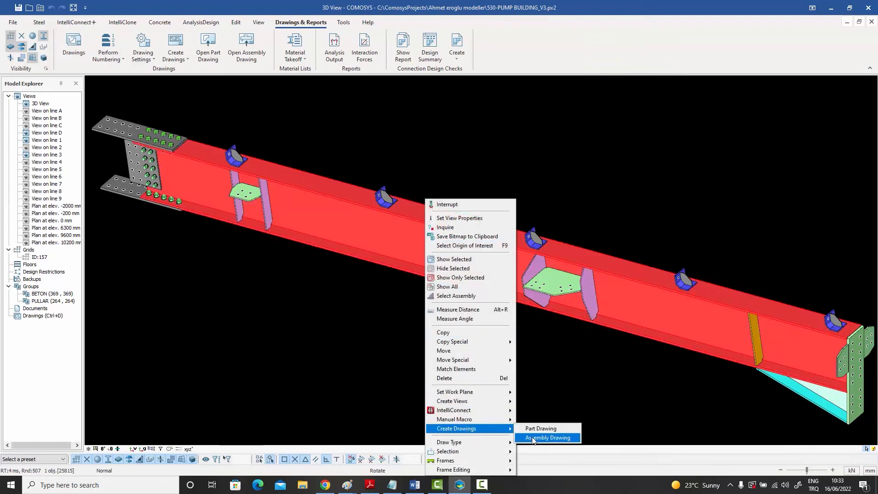
{"action": "left_click", "coordinate": [532, 437]}
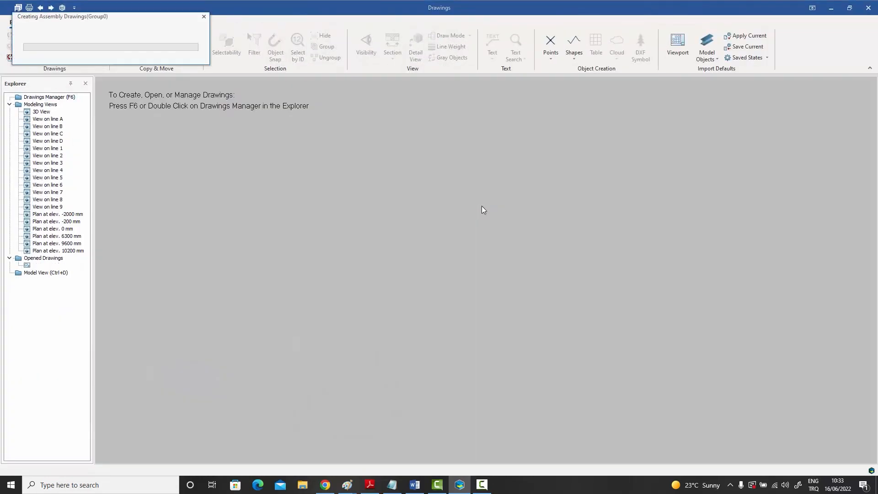
- Open drawing 835-156-CE-001 from the Drawings Manager and close the manager
{"action": "left_click", "coordinate": [73, 98]}
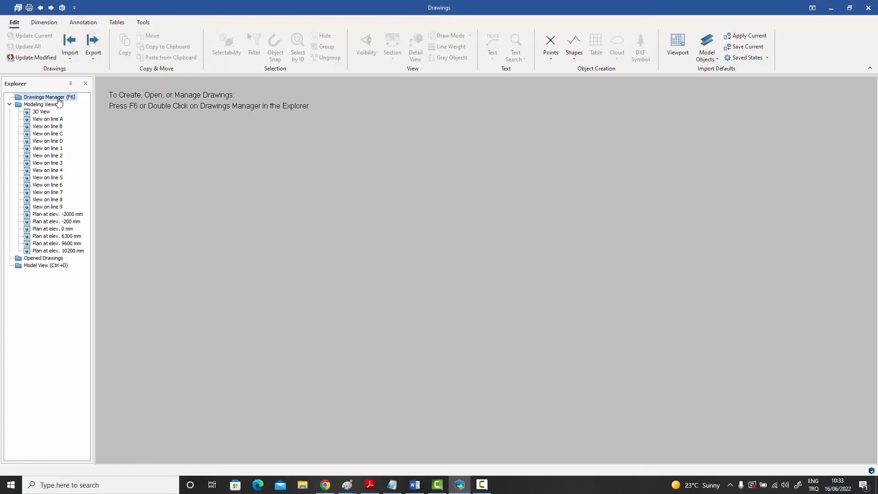
{"action": "double_click", "coordinate": [58, 99]}
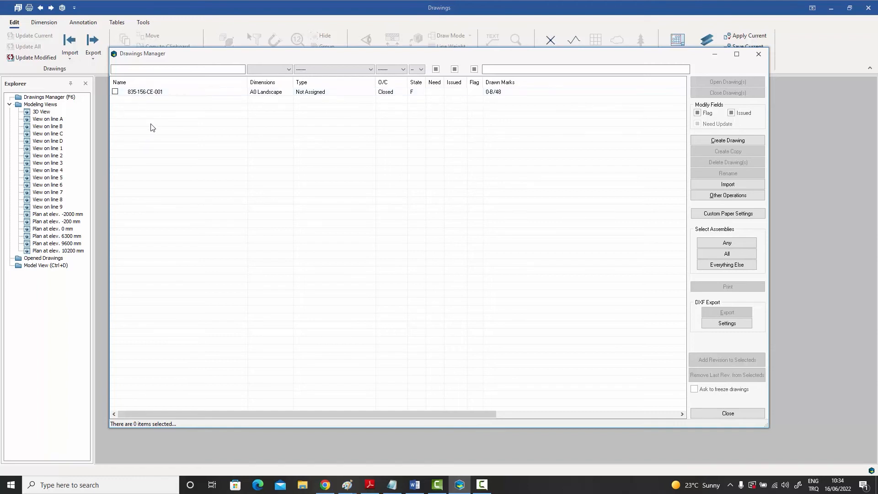
{"action": "double_click", "coordinate": [144, 93]}
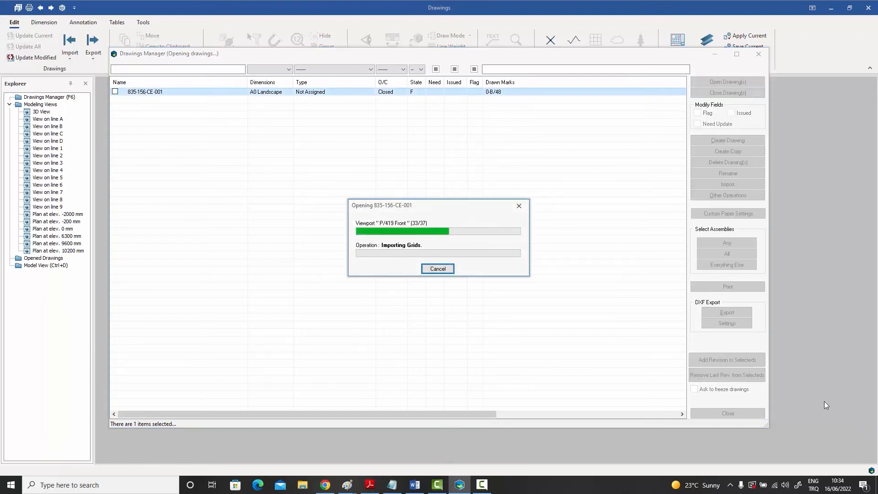
{"action": "left_click", "coordinate": [728, 413]}
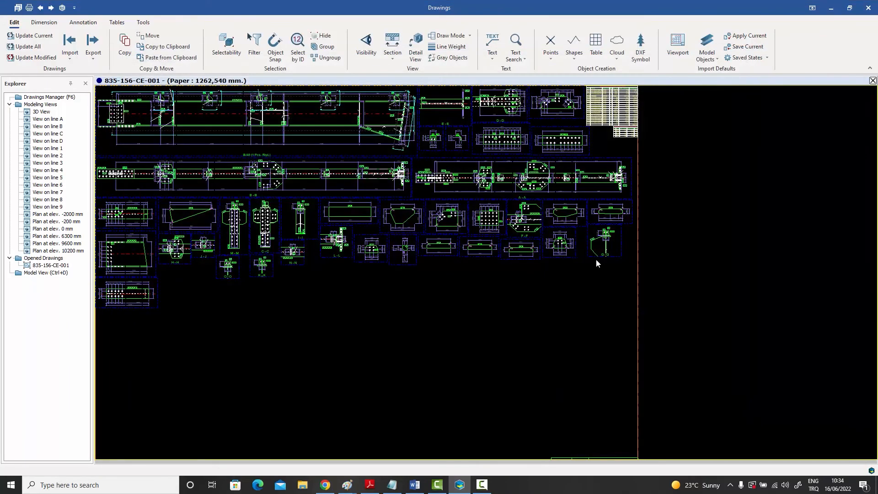
- Examine the dimensions, weld symbols and part marks along the B/48 front view, from the splice end to the haunch
{"action": "scroll", "coordinate": [225, 139], "scroll_direction": "up", "scroll_amount": 6}
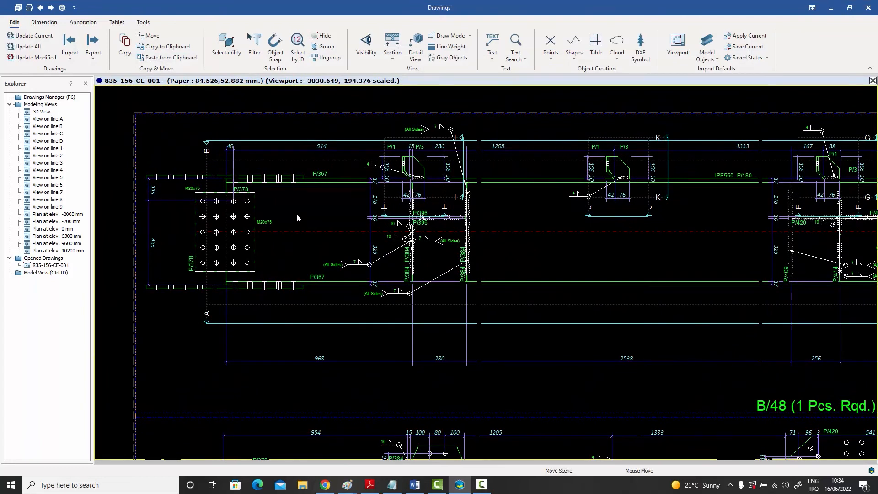
{"action": "middle_click_drag", "start_coordinate": [296, 213], "coordinate": [281, 213]}
{"action": "middle_click_drag", "start_coordinate": [578, 250], "coordinate": [552, 247]}
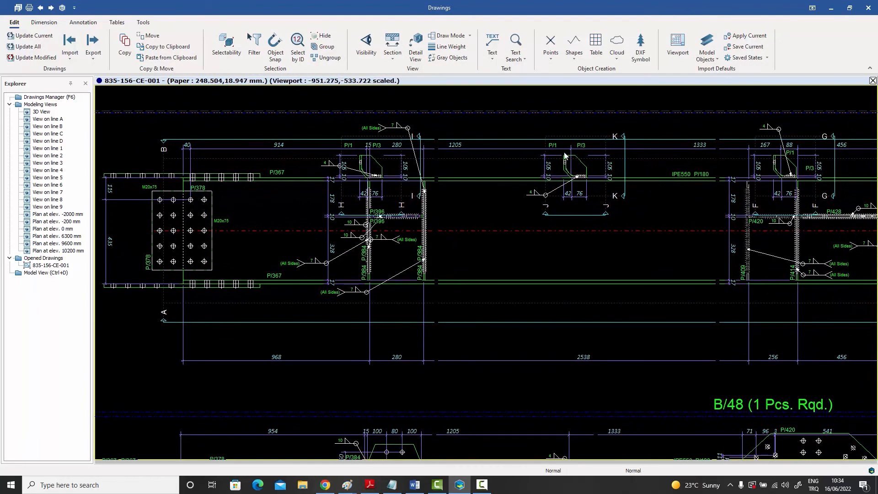
{"action": "middle_click_drag", "start_coordinate": [627, 220], "coordinate": [568, 220]}
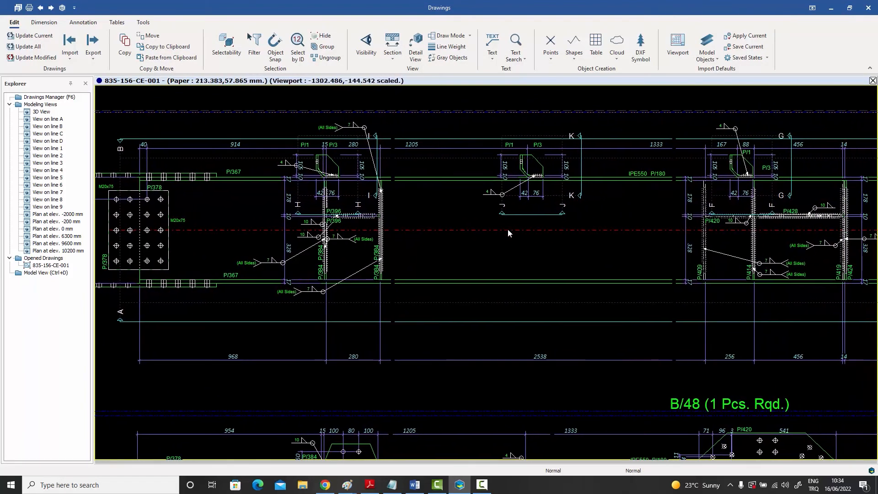
{"action": "mouse_move", "coordinate": [505, 238]}
{"action": "middle_mouse_down"}
{"action": "mouse_move", "coordinate": [359, 236]}
{"action": "mouse_move", "coordinate": [385, 206]}
{"action": "middle_mouse_up"}
{"action": "scroll", "coordinate": [404, 206], "scroll_direction": "down", "scroll_amount": 1}
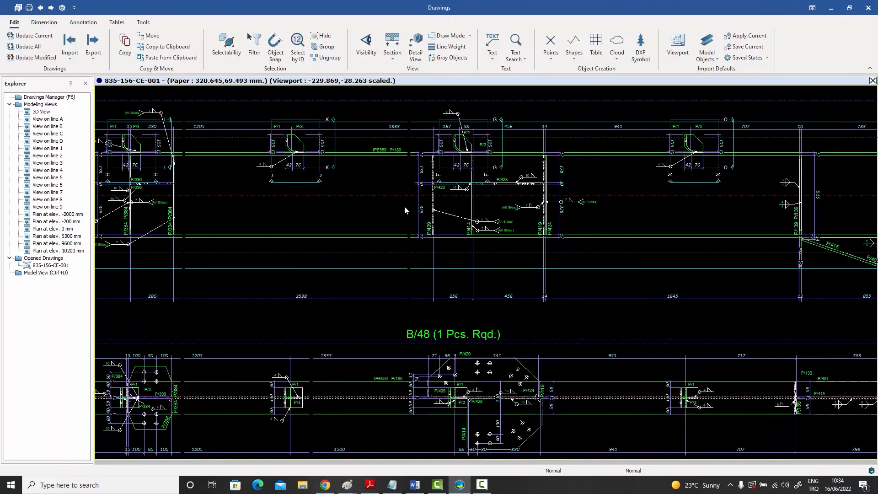
{"action": "middle_click_drag", "start_coordinate": [581, 211], "coordinate": [428, 206]}
{"action": "middle_click_drag", "start_coordinate": [548, 210], "coordinate": [494, 211]}
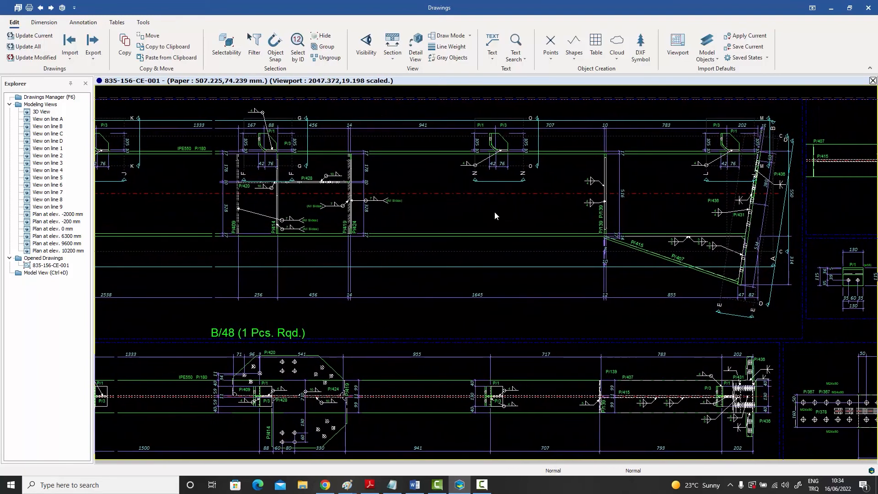
- Check the single-part views of the IPE550 beam P/180 below the assembly views
{"action": "scroll", "coordinate": [496, 209], "scroll_direction": "down", "scroll_amount": 2}
{"action": "scroll", "coordinate": [497, 211], "scroll_direction": "down", "scroll_amount": 1}
{"action": "middle_click_drag", "start_coordinate": [484, 246], "coordinate": [530, 196]}
{"action": "scroll", "coordinate": [529, 199], "scroll_direction": "down", "scroll_amount": 1}
{"action": "scroll", "coordinate": [254, 327], "scroll_direction": "up", "scroll_amount": 9}
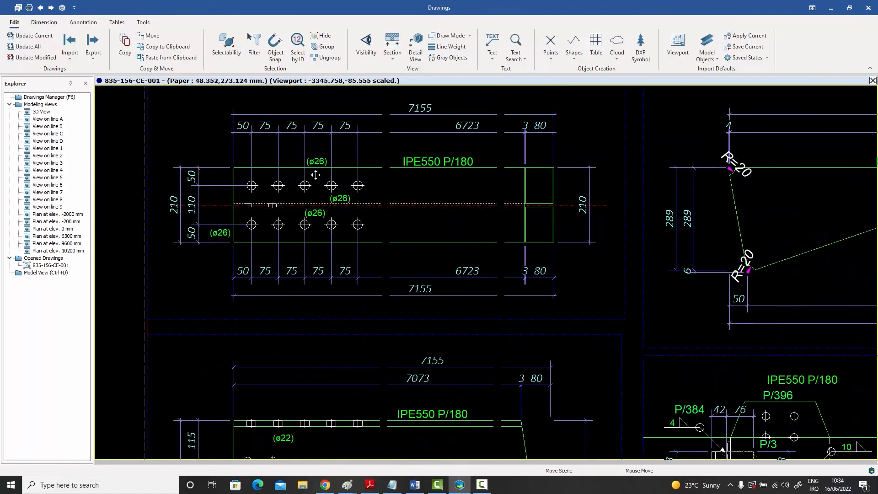
- Check the hole spacing and overall length dimensions in the IPE550 P/180 single-part views
{"action": "scroll", "coordinate": [295, 187], "scroll_direction": "down", "scroll_amount": 3}
{"action": "scroll", "coordinate": [323, 178], "scroll_direction": "up", "scroll_amount": 3}
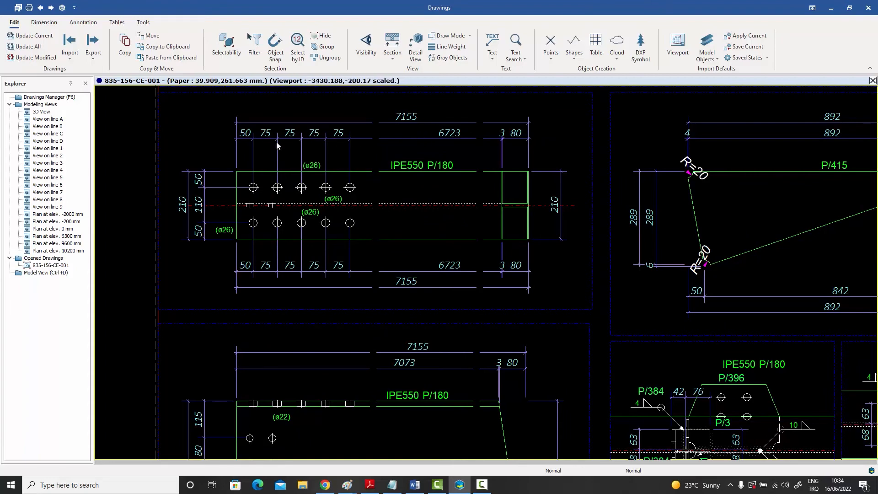
{"action": "scroll", "coordinate": [278, 155], "scroll_direction": "down", "scroll_amount": 1}
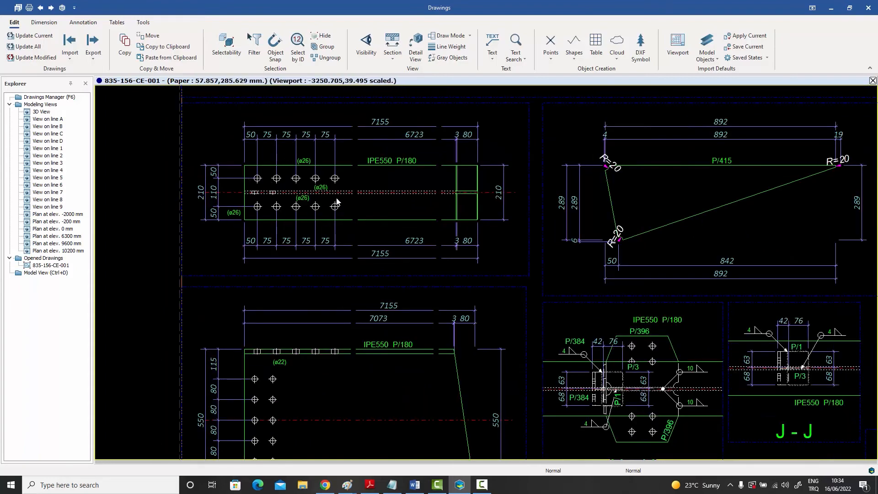
{"action": "scroll", "coordinate": [304, 149], "scroll_direction": "down", "scroll_amount": 5}
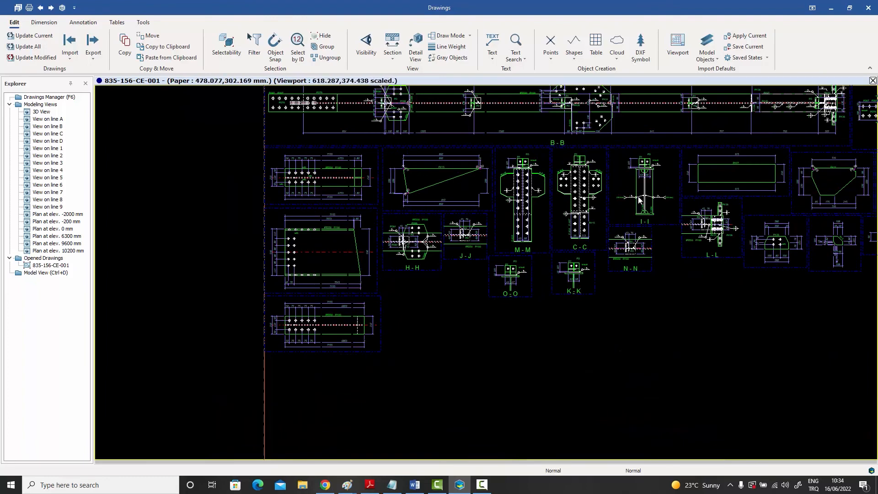
{"action": "scroll", "coordinate": [335, 275], "scroll_direction": "up", "scroll_amount": 3}
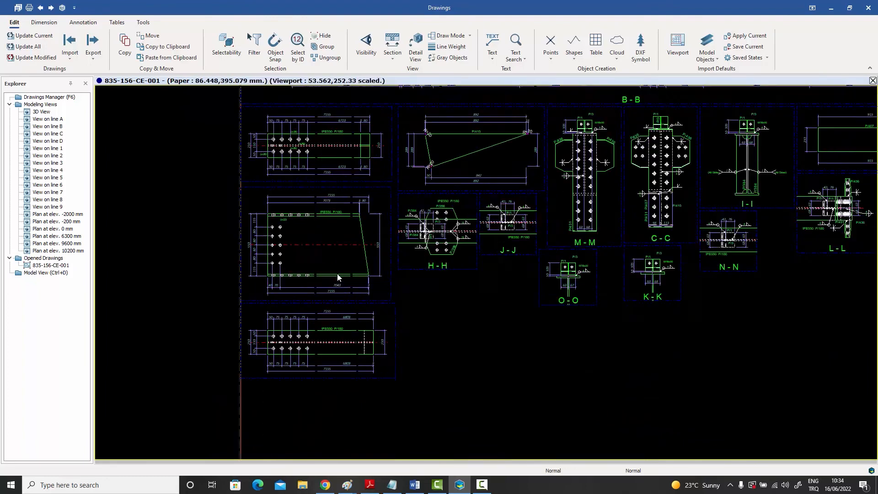
{"action": "scroll", "coordinate": [335, 276], "scroll_direction": "down", "scroll_amount": 2}
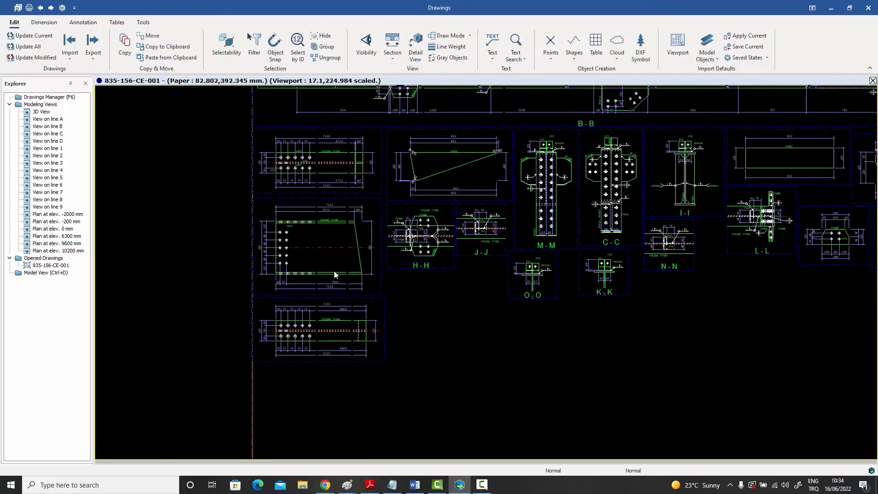
- Examine the single-part plate views, including P/436, P/3, P/428 and P/378, for their dimensions and hole diameters
{"action": "middle_click_drag", "start_coordinate": [448, 280], "coordinate": [285, 285]}
{"action": "mouse_move", "coordinate": [684, 260]}
{"action": "middle_mouse_down"}
{"action": "mouse_move", "coordinate": [559, 288]}
{"action": "mouse_move", "coordinate": [534, 276]}
{"action": "middle_mouse_up"}
{"action": "scroll", "coordinate": [573, 277], "scroll_direction": "up", "scroll_amount": 5}
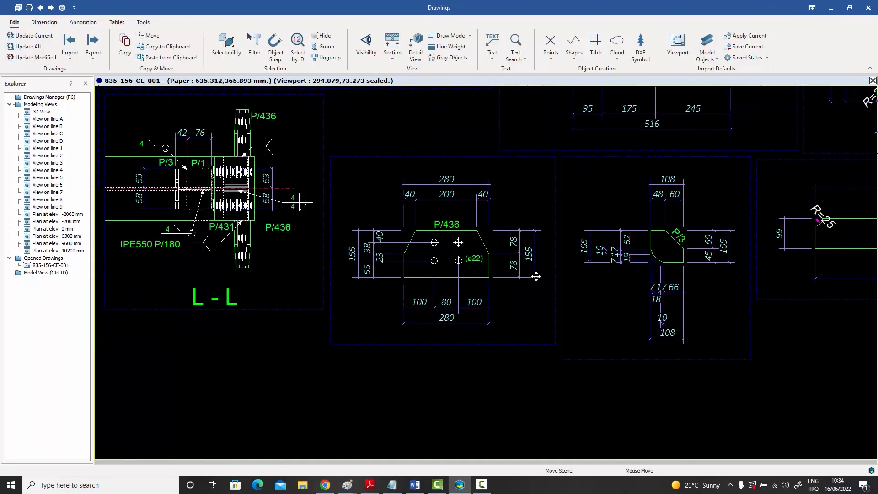
{"action": "scroll", "coordinate": [534, 277], "scroll_direction": "up", "scroll_amount": 4}
{"action": "scroll", "coordinate": [537, 280], "scroll_direction": "down", "scroll_amount": 3}
{"action": "scroll", "coordinate": [536, 278], "scroll_direction": "down", "scroll_amount": 3}
{"action": "middle_click_drag", "start_coordinate": [566, 245], "coordinate": [415, 325]}
{"action": "scroll", "coordinate": [673, 219], "scroll_direction": "up", "scroll_amount": 2}
{"action": "mouse_move", "coordinate": [672, 219]}
{"action": "middle_mouse_down"}
{"action": "mouse_move", "coordinate": [539, 267]}
{"action": "mouse_move", "coordinate": [507, 262]}
{"action": "middle_mouse_up"}
{"action": "scroll", "coordinate": [535, 261], "scroll_direction": "down", "scroll_amount": 4}
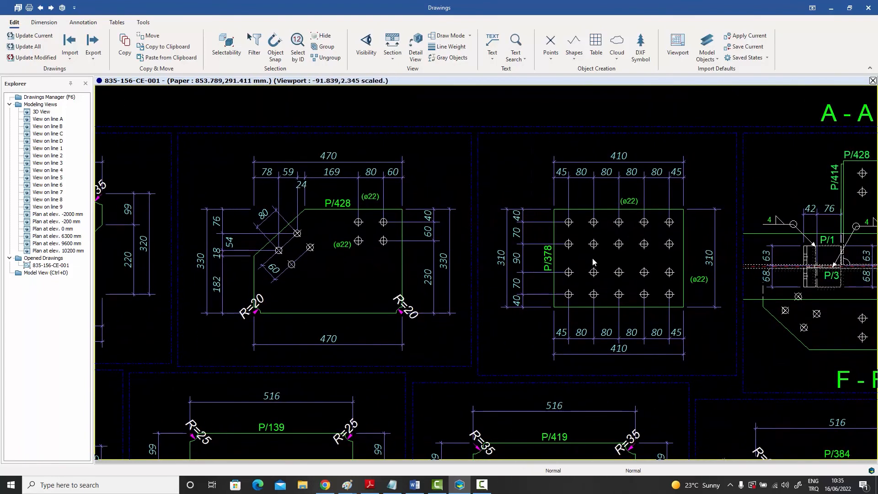
{"action": "scroll", "coordinate": [586, 259], "scroll_direction": "down", "scroll_amount": 3}
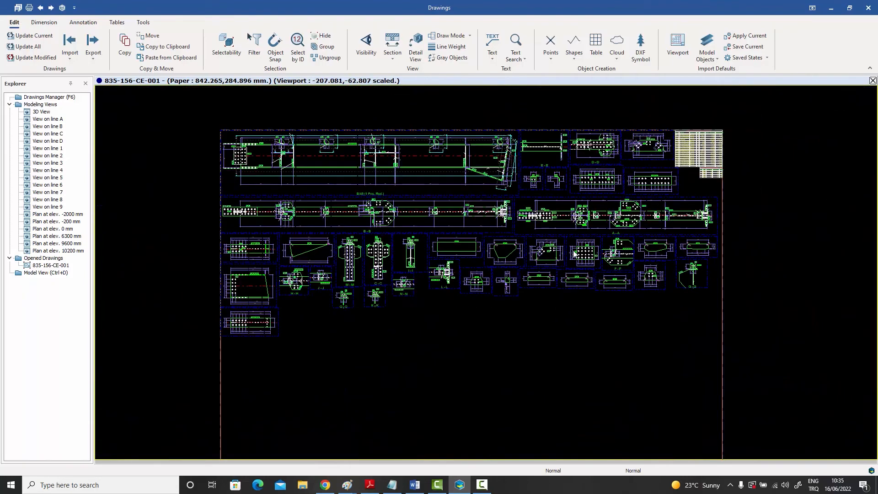
- Review the layout of the whole sheet and view its drawing properties without changing them
{"action": "middle_click_drag", "start_coordinate": [574, 254], "coordinate": [581, 241]}
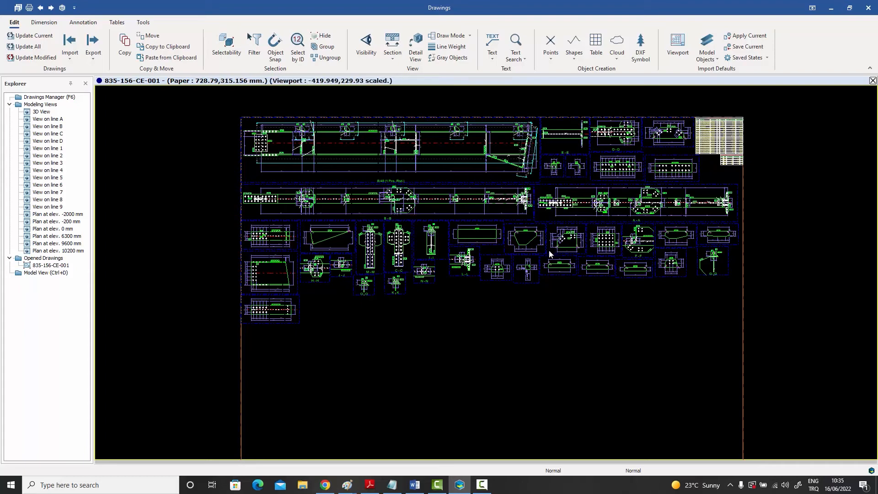
{"action": "scroll", "coordinate": [498, 292], "scroll_direction": "down", "scroll_amount": 1}
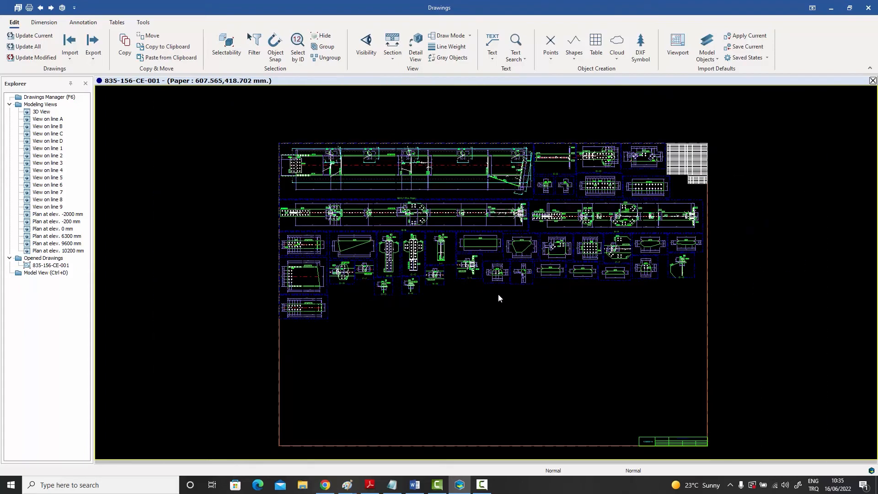
{"action": "scroll", "coordinate": [452, 328], "scroll_direction": "up", "scroll_amount": 2}
{"action": "scroll", "coordinate": [452, 328], "scroll_direction": "down", "scroll_amount": 1}
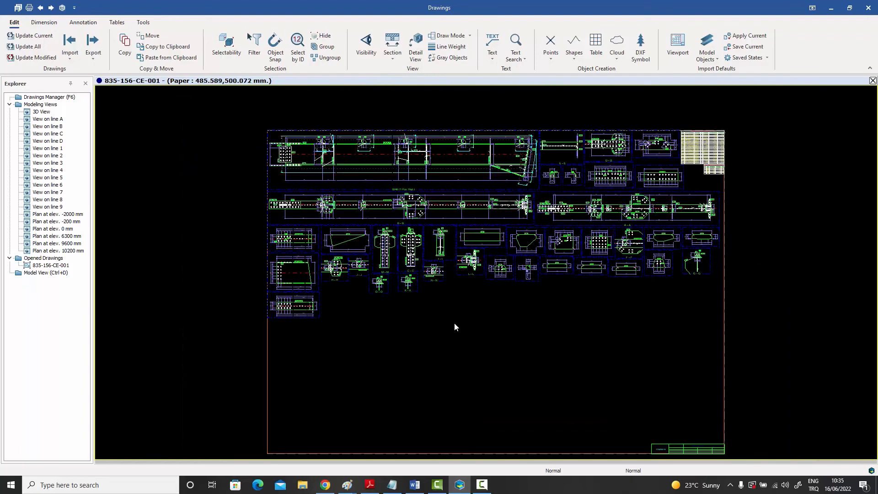
{"action": "double_click", "coordinate": [454, 326]}
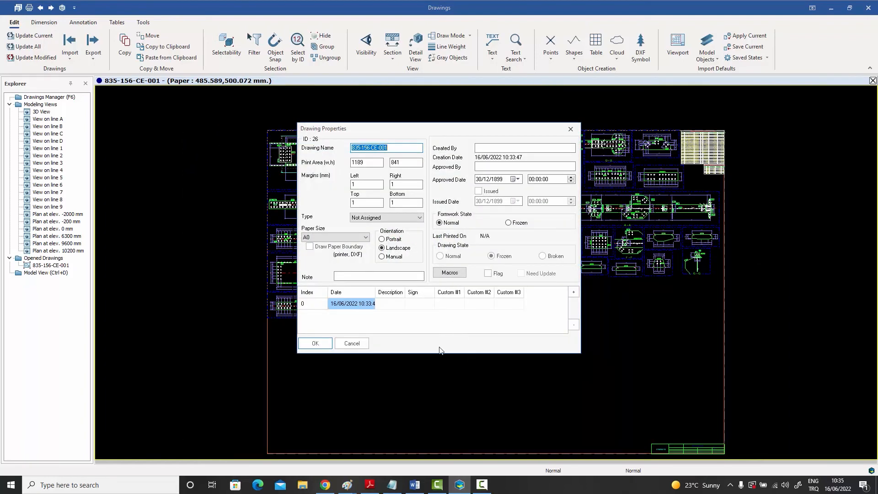
{"action": "left_click", "coordinate": [350, 344]}
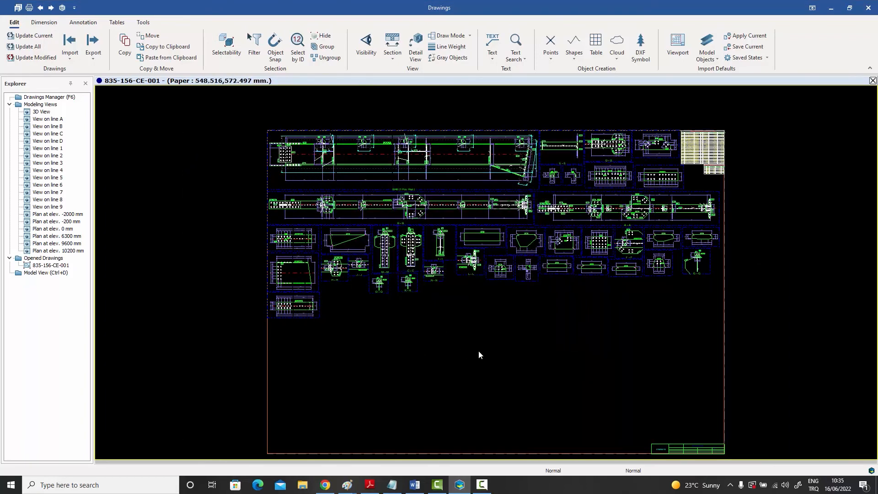
- Open the drawing's Assembly Macro and inspect the DETAILS OF BEAMS sub-setting and its assembly prefix B BE
{"action": "double_click", "coordinate": [479, 355]}
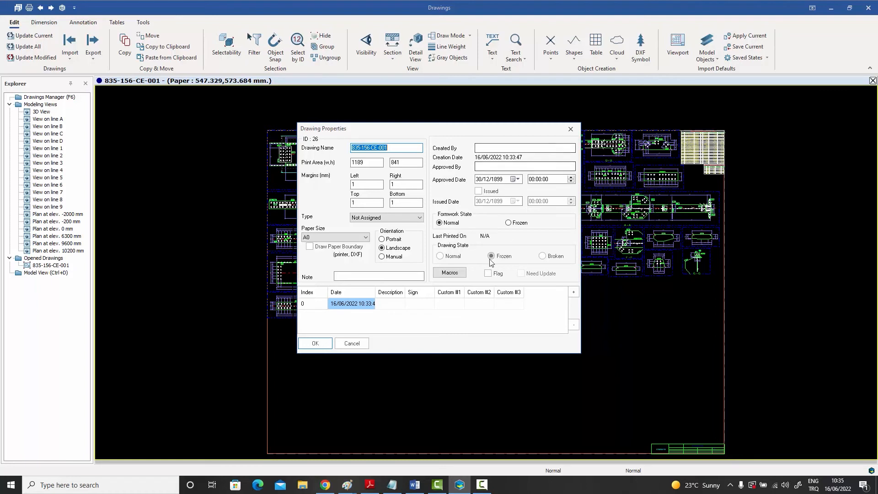
{"action": "left_click", "coordinate": [450, 273]}
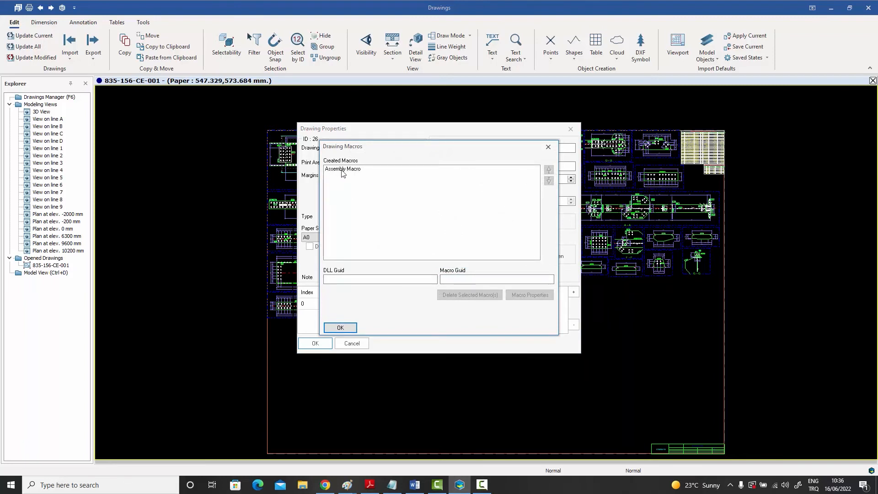
{"action": "double_click", "coordinate": [342, 169]}
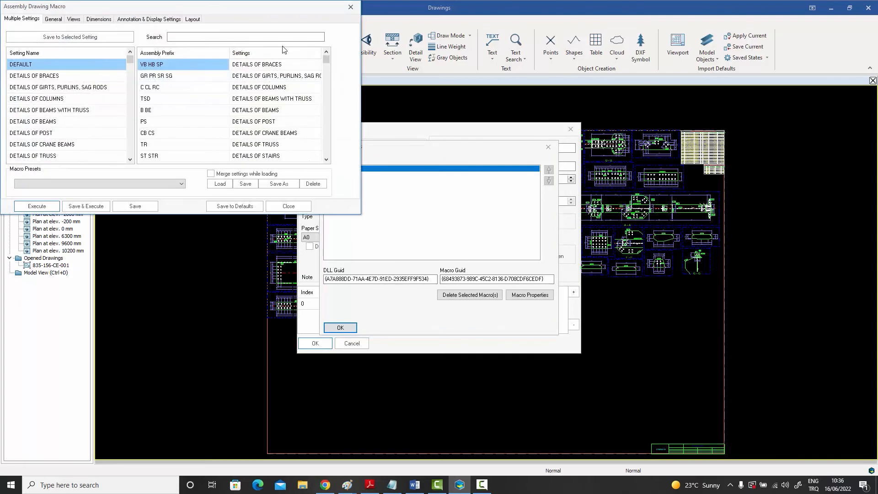
{"action": "mouse_move", "coordinate": [256, 9]}
{"action": "left_mouse_down"}
{"action": "mouse_move", "coordinate": [406, 104]}
{"action": "mouse_move", "coordinate": [500, 139]}
{"action": "mouse_move", "coordinate": [501, 119]}
{"action": "left_mouse_up"}
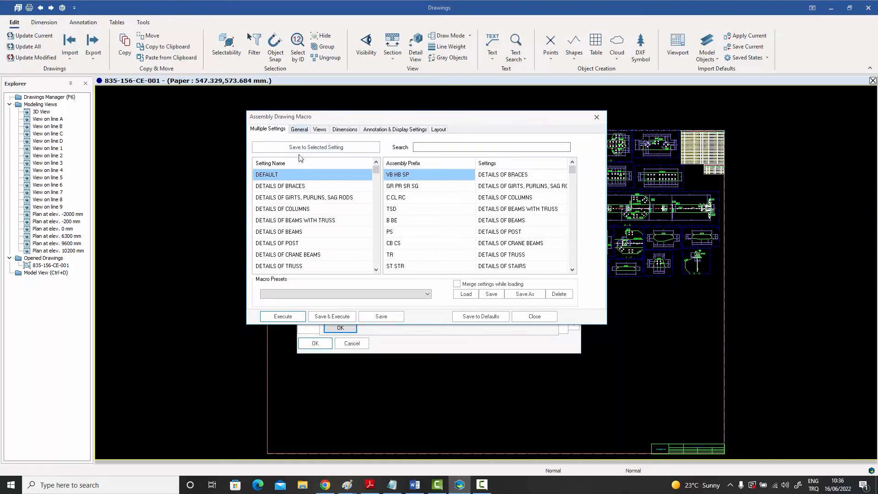
{"action": "left_click", "coordinate": [272, 233]}
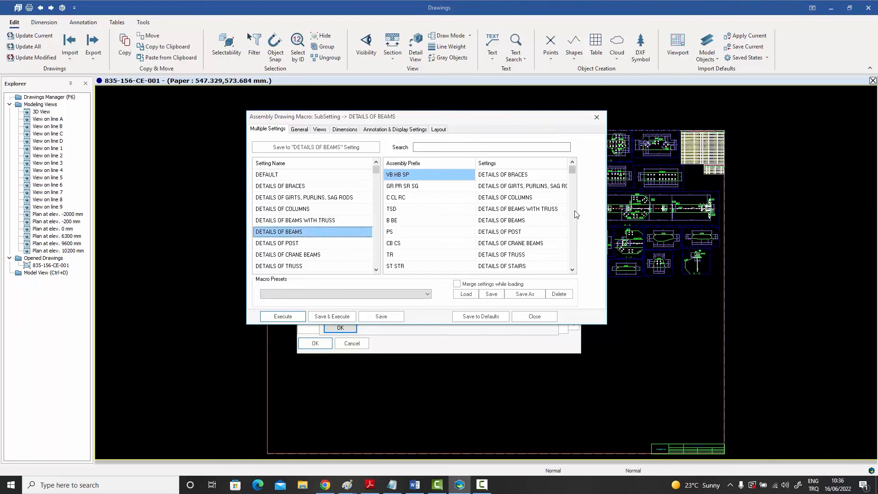
{"action": "double_click", "coordinate": [396, 221]}
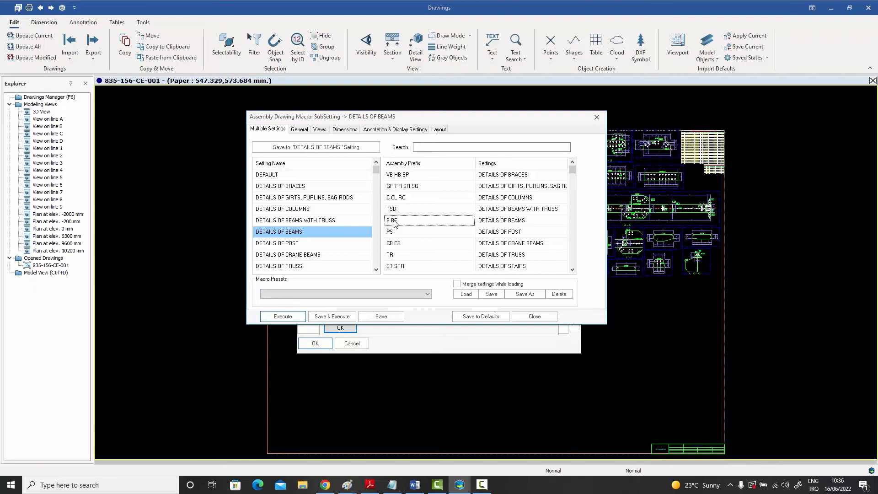
{"action": "left_click", "coordinate": [500, 222]}
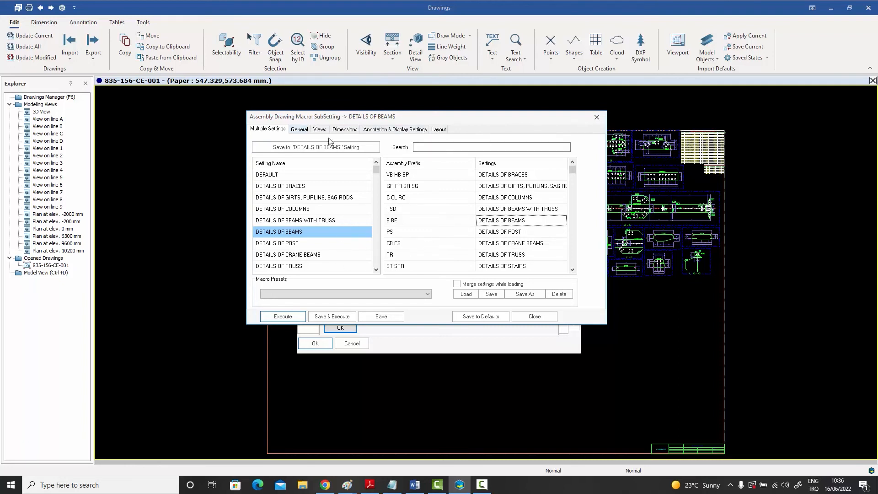
- Review the general, view, dimension, annotation and layout options of DETAILS OF BEAMS, and close the macro and property dialogs unchanged
{"action": "key", "text": "ctrl+Tab"}
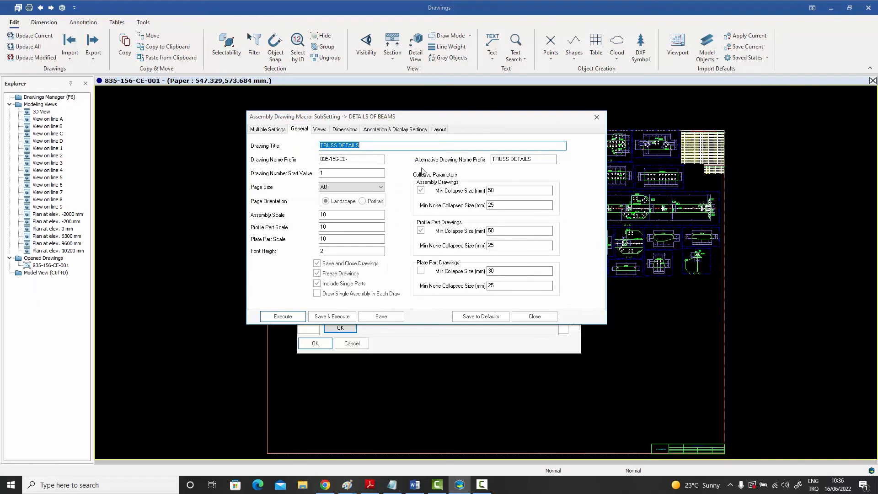
{"action": "left_click", "coordinate": [319, 130]}
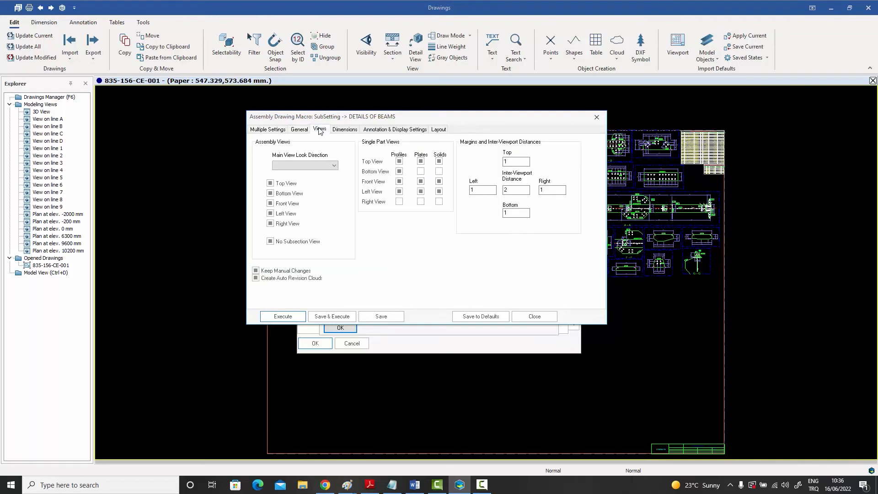
{"action": "left_click", "coordinate": [345, 130]}
{"action": "left_click", "coordinate": [395, 130]}
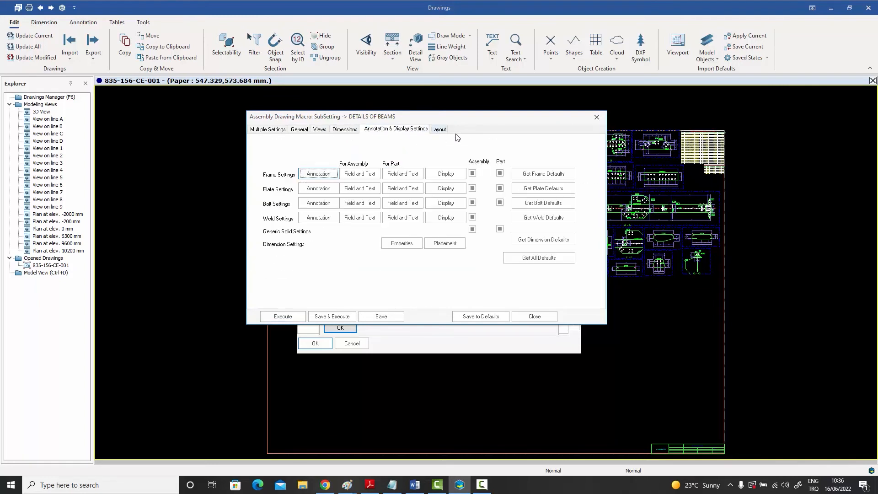
{"action": "left_click", "coordinate": [439, 129]}
{"action": "left_click", "coordinate": [319, 129]}
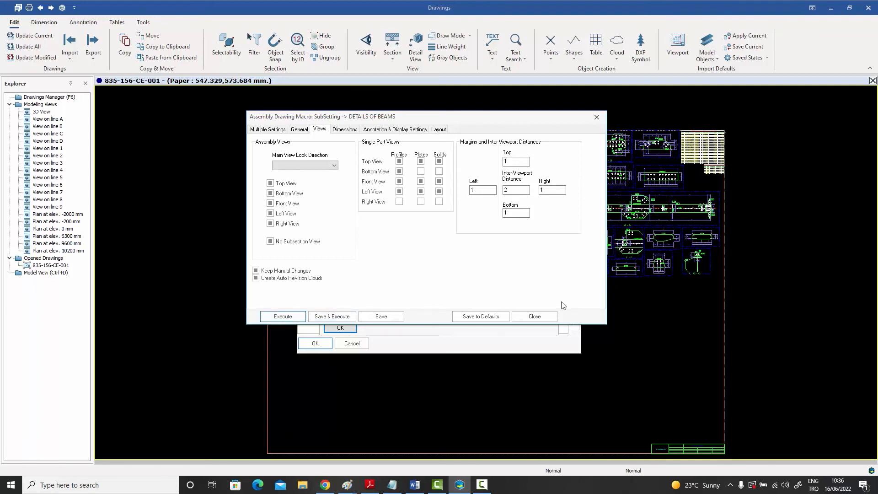
{"action": "left_click", "coordinate": [532, 315]}
{"action": "left_click", "coordinate": [347, 327]}
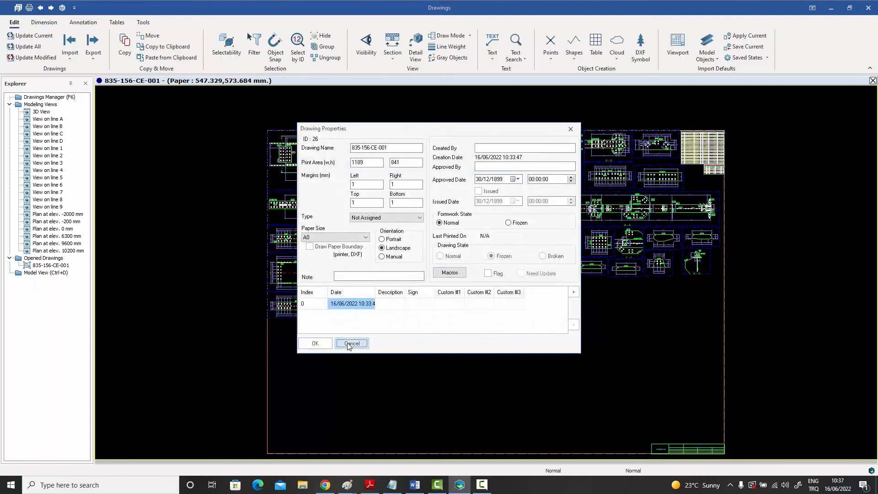
{"action": "left_click", "coordinate": [352, 343]}
- Inspect the dimension lines around plate P/378 in its single-part view one after another, and clear the selection
{"action": "scroll", "coordinate": [522, 271], "scroll_direction": "up", "scroll_amount": 8}
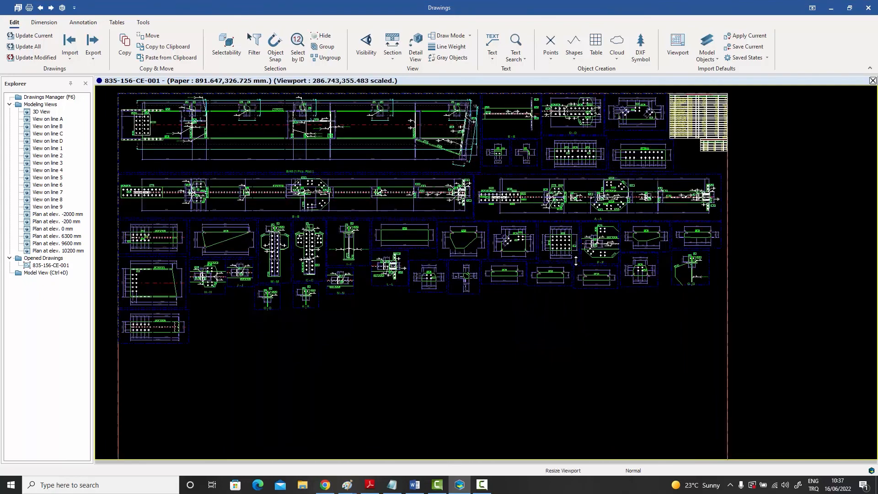
{"action": "middle_click_drag", "start_coordinate": [550, 227], "coordinate": [482, 250]}
{"action": "scroll", "coordinate": [491, 234], "scroll_direction": "up", "scroll_amount": 1}
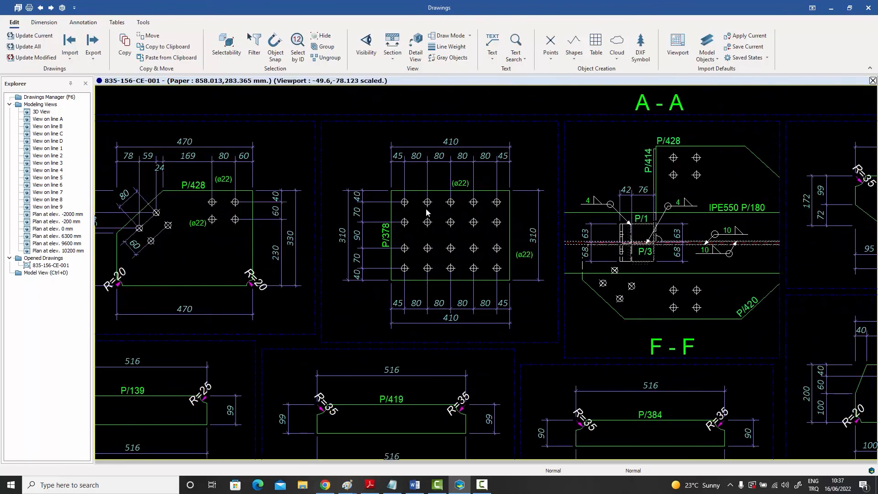
{"action": "left_click", "coordinate": [364, 243]}
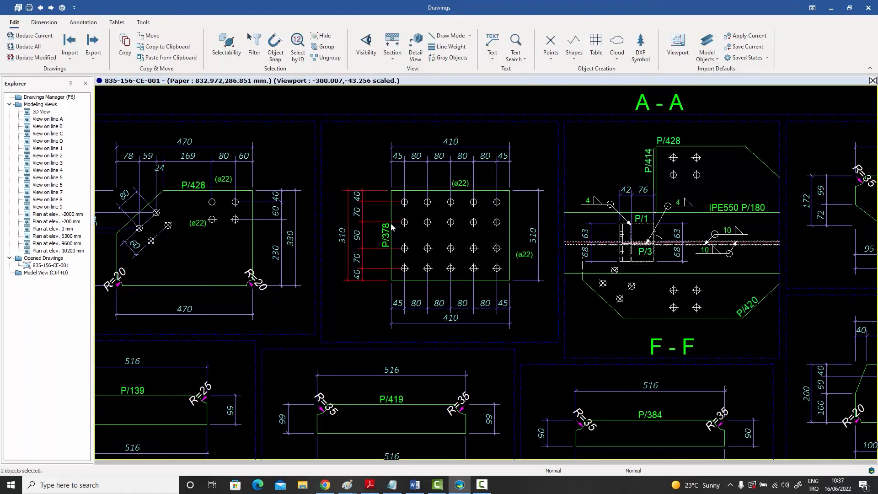
{"action": "left_click", "coordinate": [540, 224]}
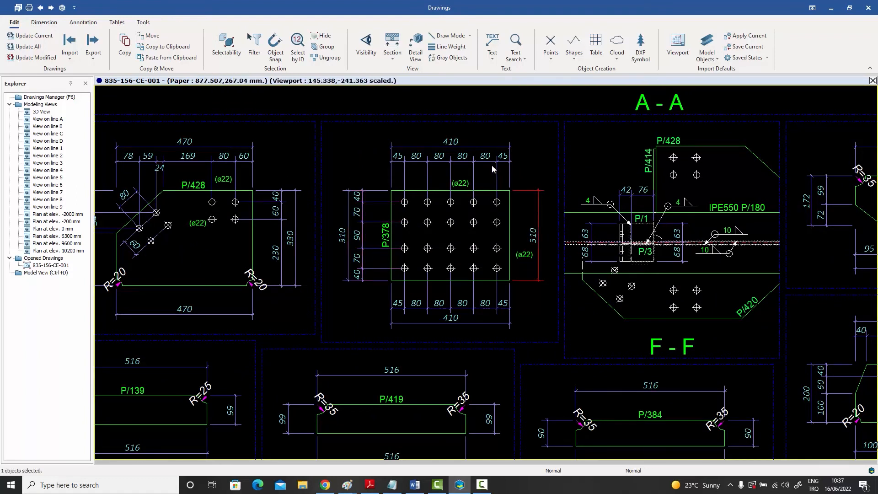
{"action": "left_click", "coordinate": [496, 167]}
{"action": "left_click", "coordinate": [488, 294]}
{"action": "scroll", "coordinate": [489, 294], "scroll_direction": "down", "scroll_amount": 2}
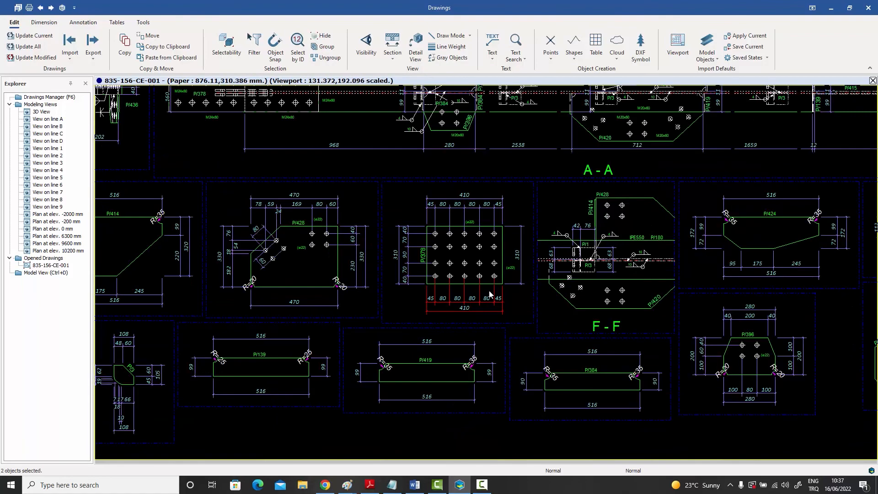
{"action": "scroll", "coordinate": [489, 293], "scroll_direction": "down", "scroll_amount": 2}
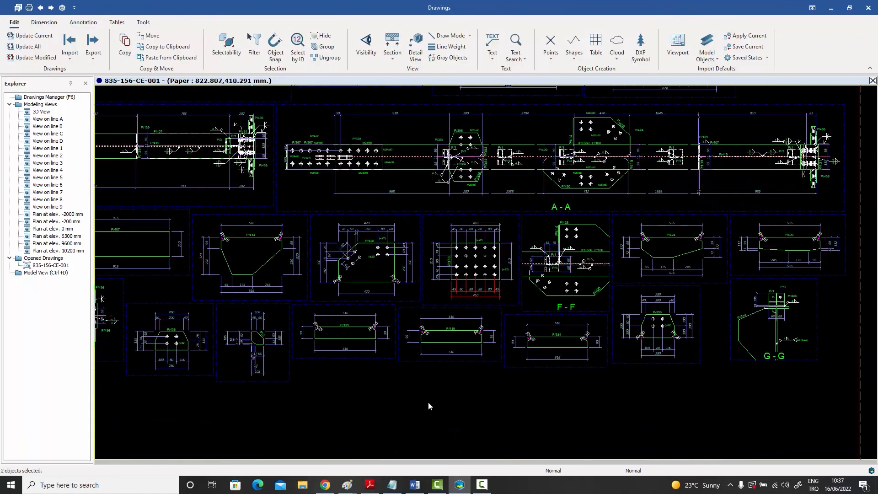
{"action": "left_click", "coordinate": [428, 402]}
{"action": "scroll", "coordinate": [411, 398], "scroll_direction": "down", "scroll_amount": 4}
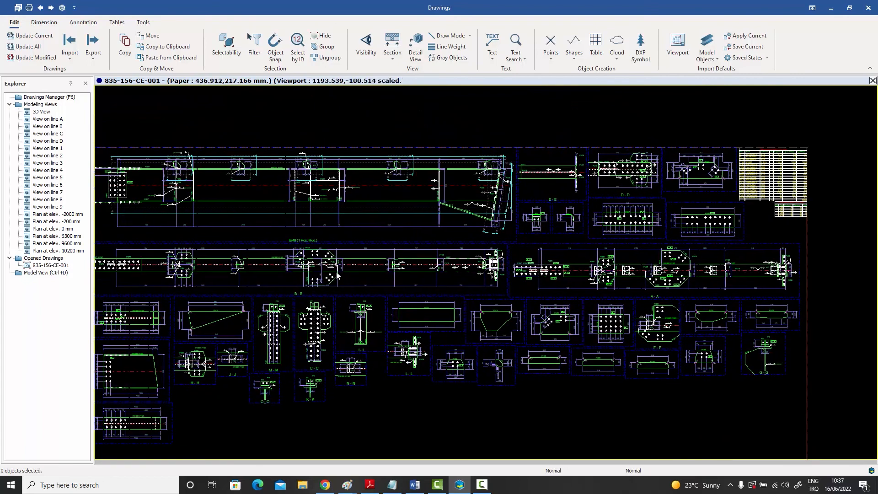
- Examine plate P/420, the main profile IPE550 P/180 and the dimensions around them in section B-B
{"action": "scroll", "coordinate": [336, 270], "scroll_direction": "up", "scroll_amount": 8}
{"action": "middle_click_drag", "start_coordinate": [333, 264], "coordinate": [438, 247]}
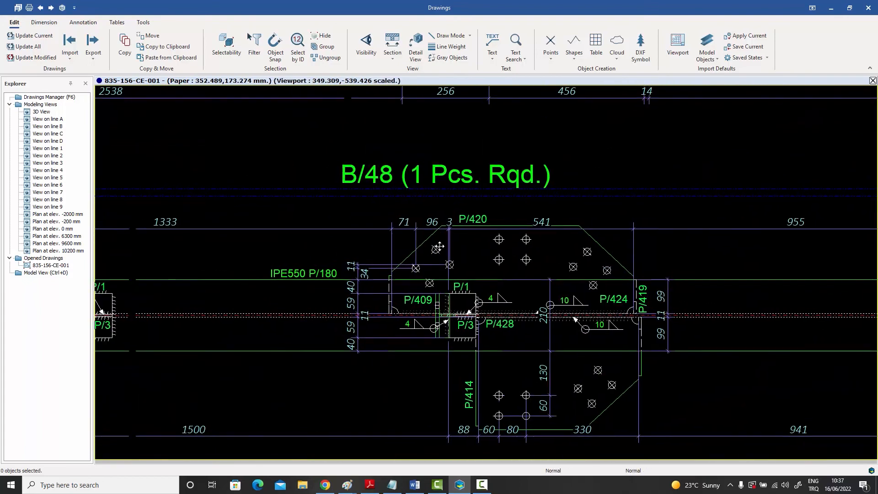
{"action": "scroll", "coordinate": [438, 247], "scroll_direction": "up", "scroll_amount": 1}
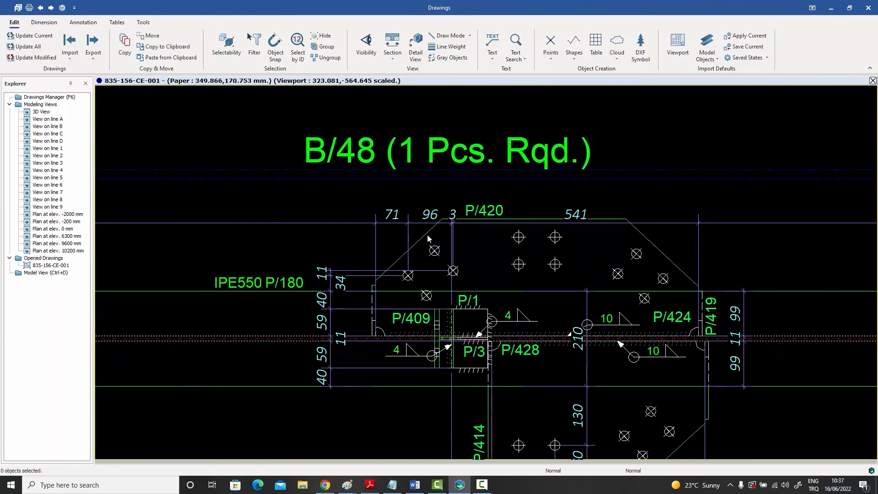
{"action": "left_click", "coordinate": [425, 236]}
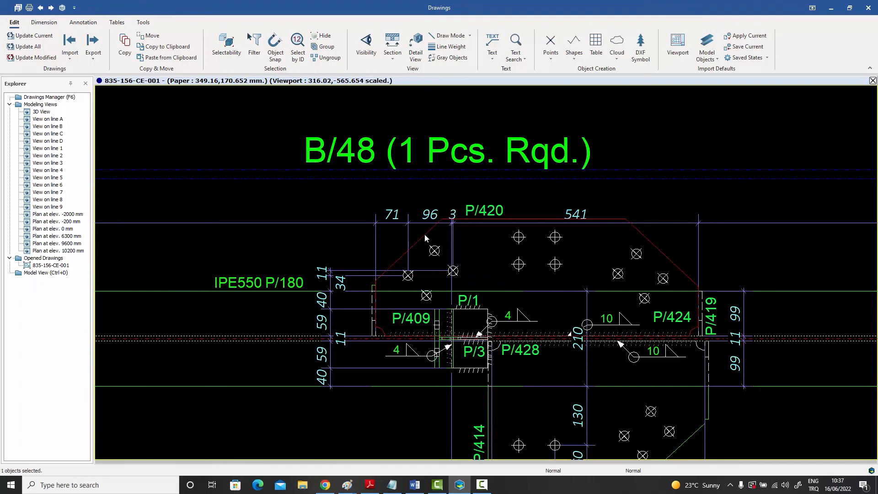
{"action": "left_click", "coordinate": [416, 268]}
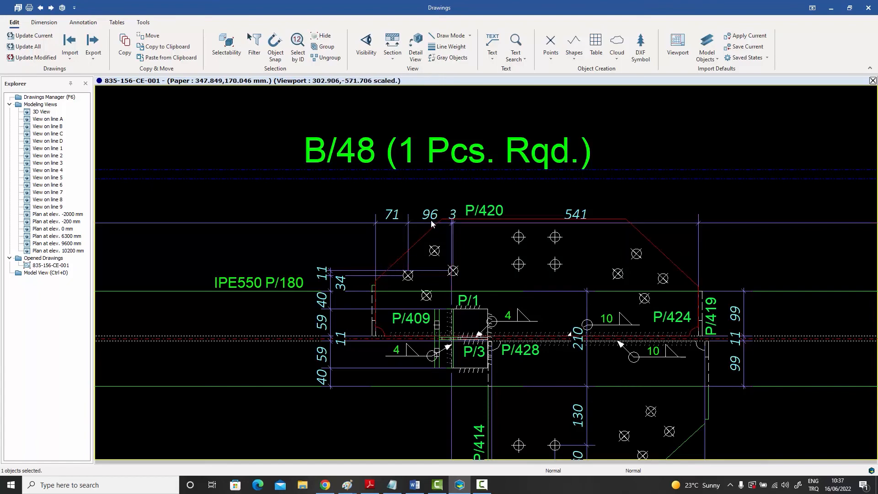
{"action": "scroll", "coordinate": [379, 327], "scroll_direction": "down", "scroll_amount": 1}
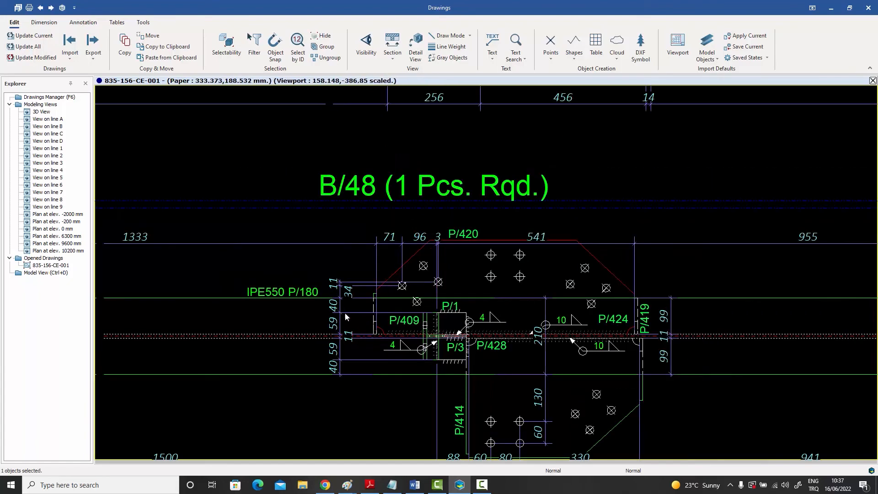
{"action": "left_click", "coordinate": [306, 298]}
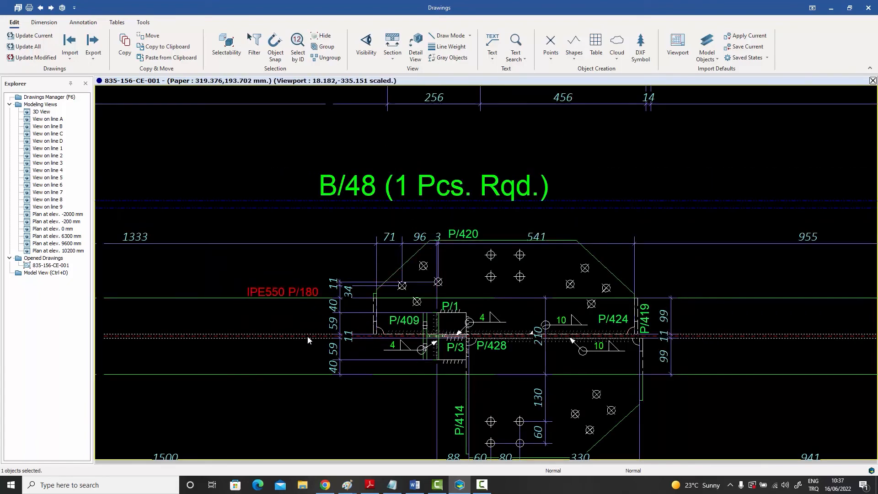
{"action": "left_click", "coordinate": [319, 357]}
{"action": "scroll", "coordinate": [328, 347], "scroll_direction": "up", "scroll_amount": 3}
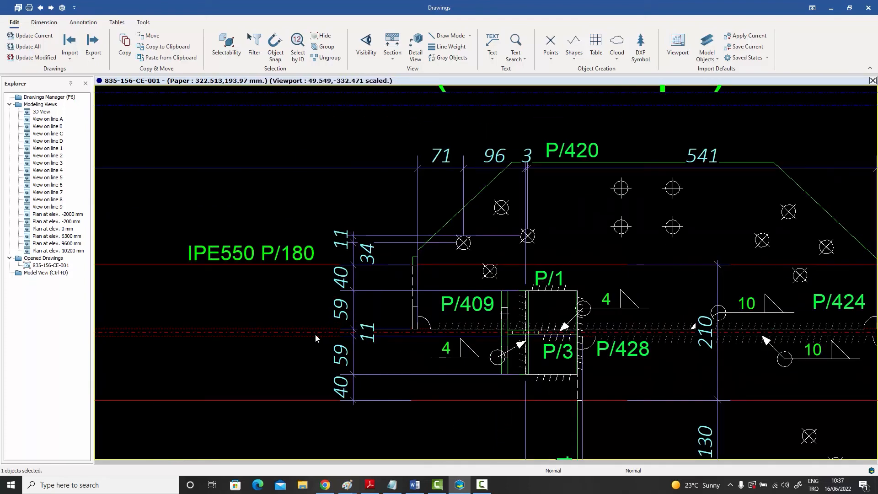
{"action": "scroll", "coordinate": [356, 315], "scroll_direction": "down", "scroll_amount": 5}
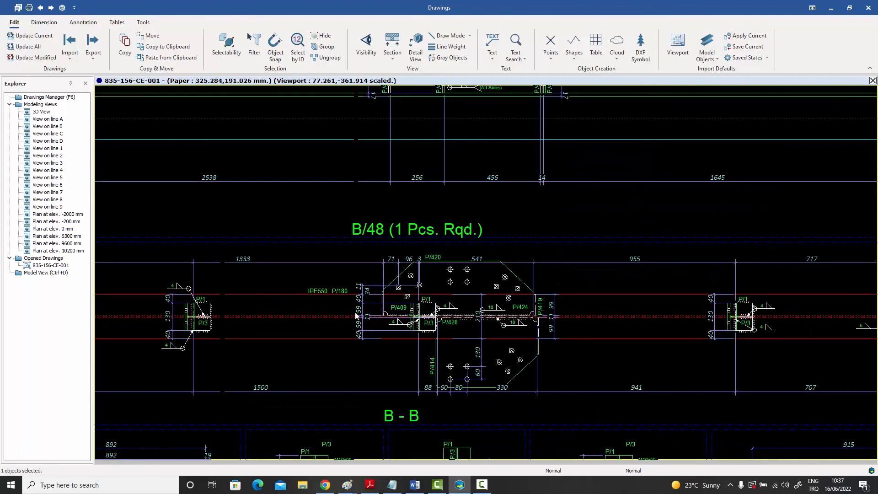
{"action": "scroll", "coordinate": [399, 293], "scroll_direction": "up", "scroll_amount": 5}
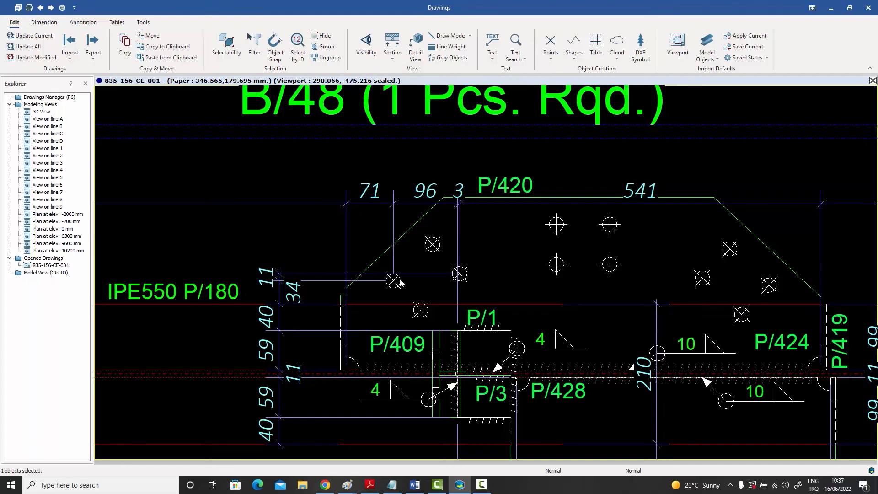
{"action": "scroll", "coordinate": [399, 282], "scroll_direction": "down", "scroll_amount": 13}
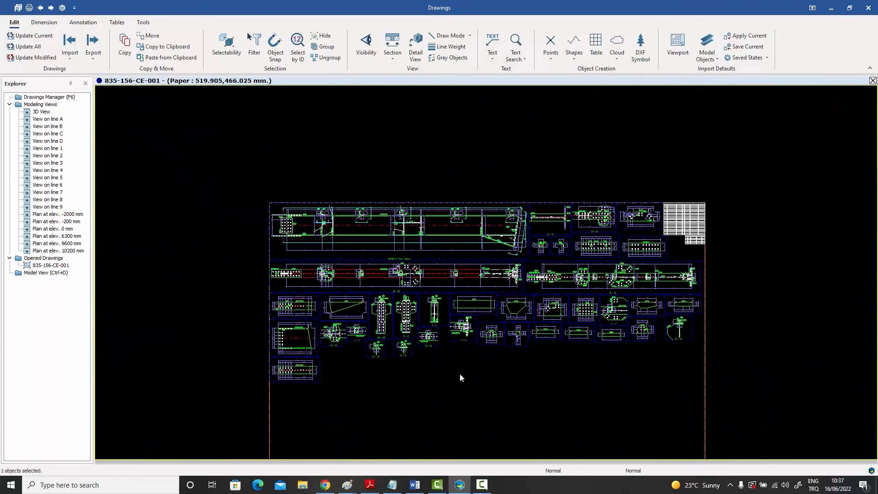
- In the drawing's Assembly Macro, set the plate dimension lines to Right for vertical and Above for horizontal, and re-execute the macro
{"action": "double_click", "coordinate": [459, 373]}
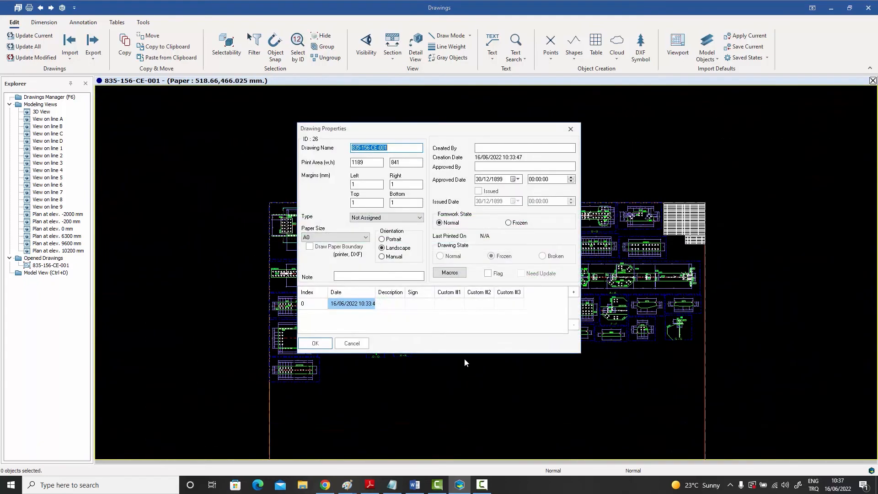
{"action": "left_click", "coordinate": [454, 273]}
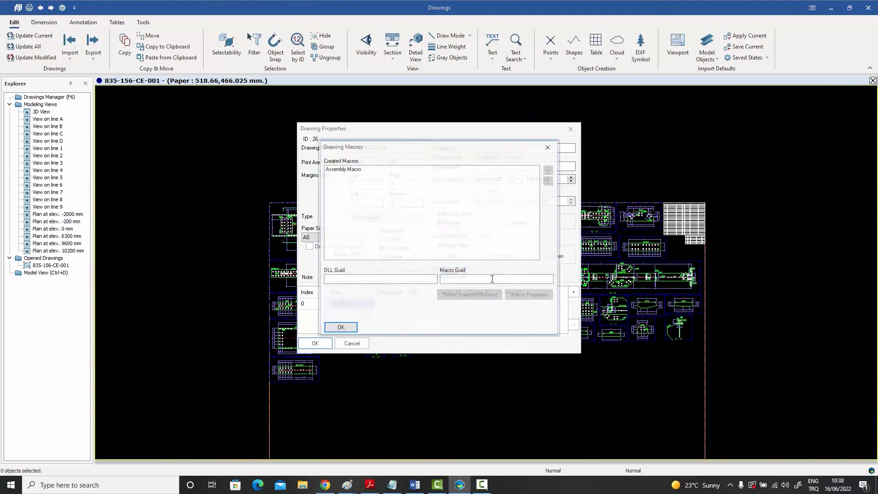
{"action": "double_click", "coordinate": [343, 169]}
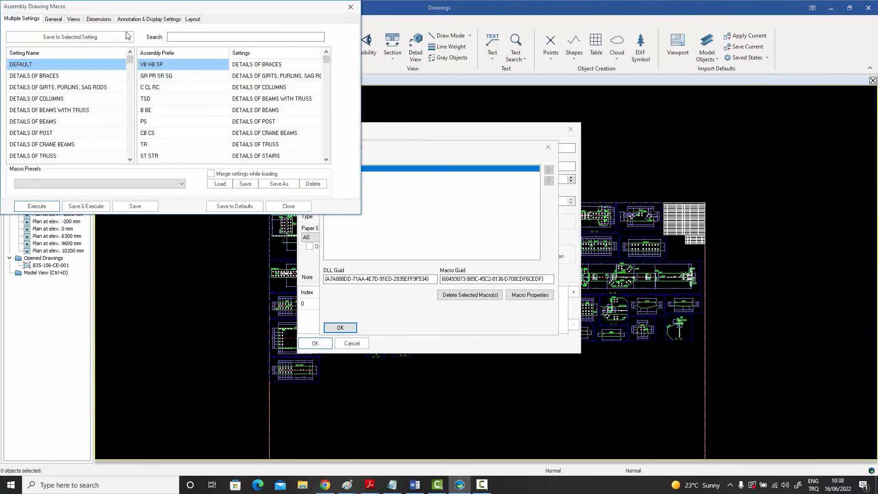
{"action": "left_click", "coordinate": [99, 19]}
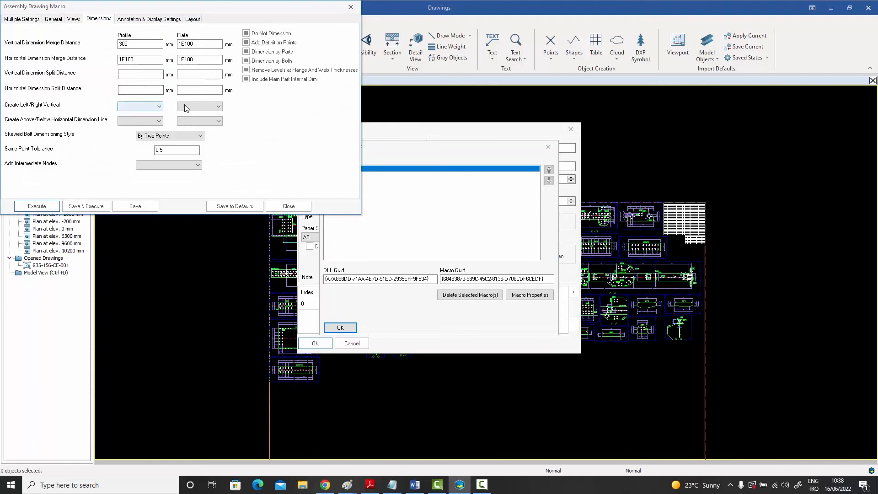
{"action": "left_click", "coordinate": [199, 107]}
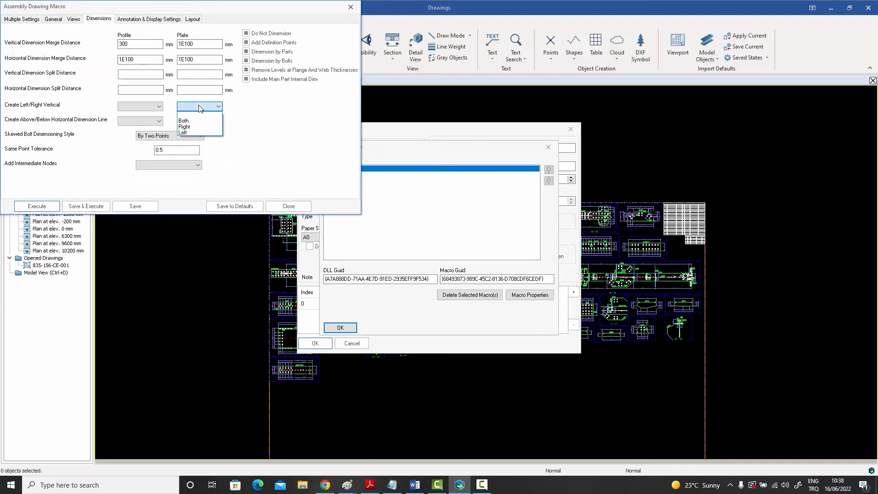
{"action": "left_click", "coordinate": [185, 126]}
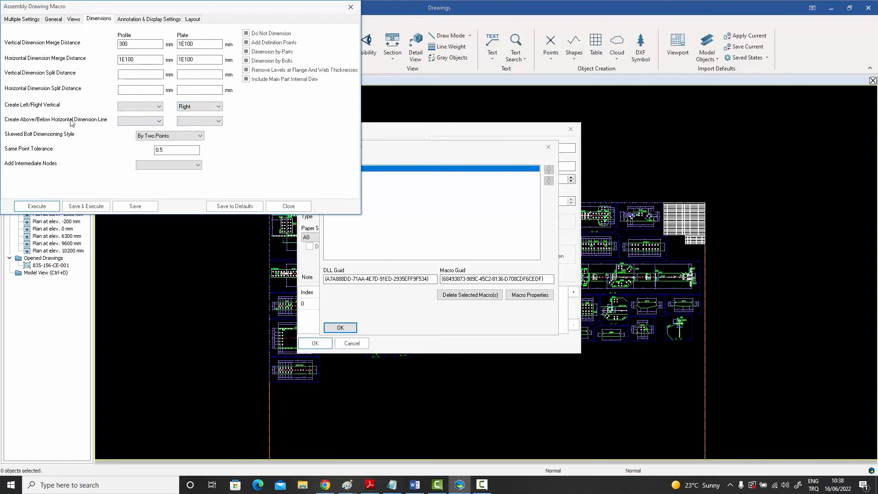
{"action": "left_click", "coordinate": [194, 122]}
{"action": "left_click", "coordinate": [189, 141]}
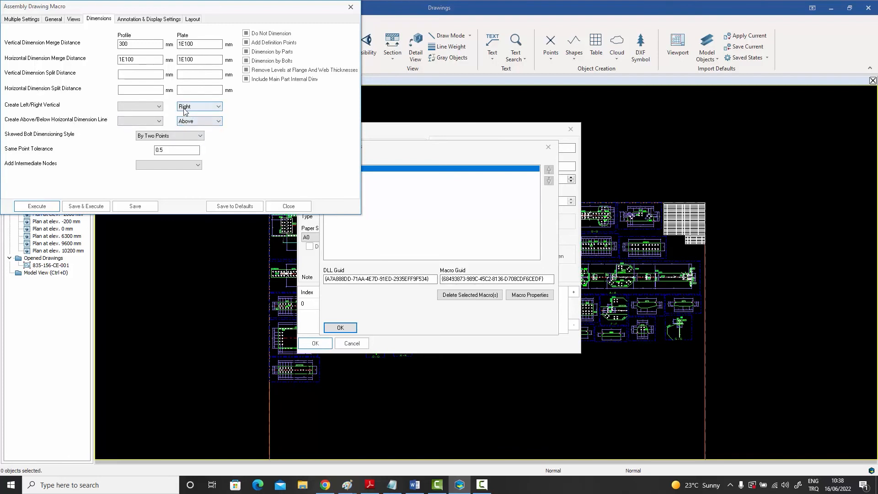
{"action": "left_click", "coordinate": [42, 208]}
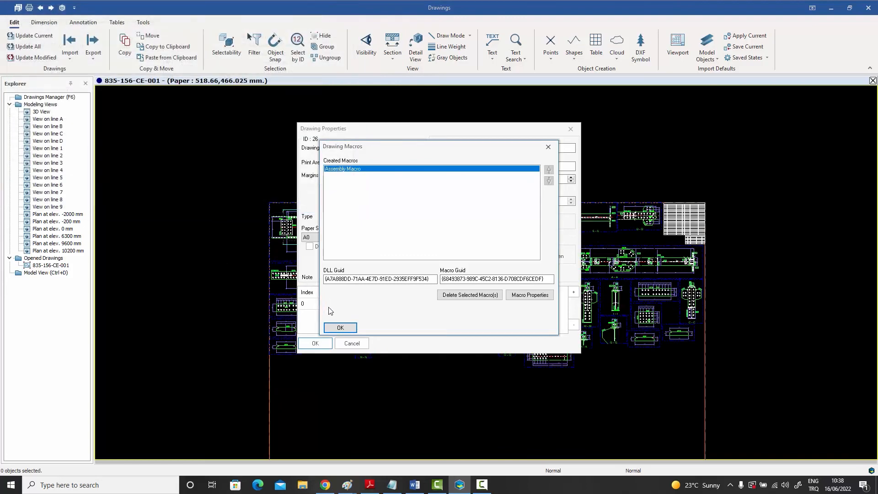
{"action": "left_click", "coordinate": [340, 327]}
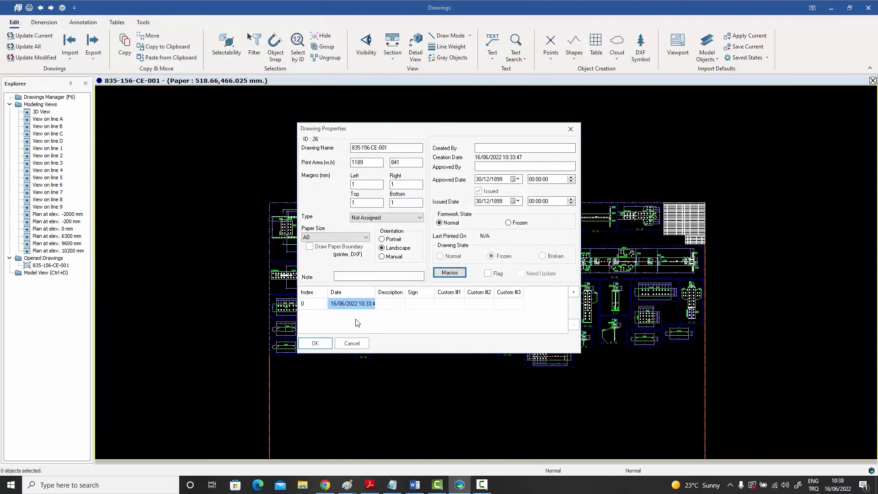
{"action": "left_click", "coordinate": [315, 343]}
- Inspect the bolt dimension line in the regenerated view of plate P/378, and close its viewport properties unchanged
{"action": "scroll", "coordinate": [576, 314], "scroll_direction": "up", "scroll_amount": 5}
{"action": "middle_click_drag", "start_coordinate": [568, 306], "coordinate": [440, 261]}
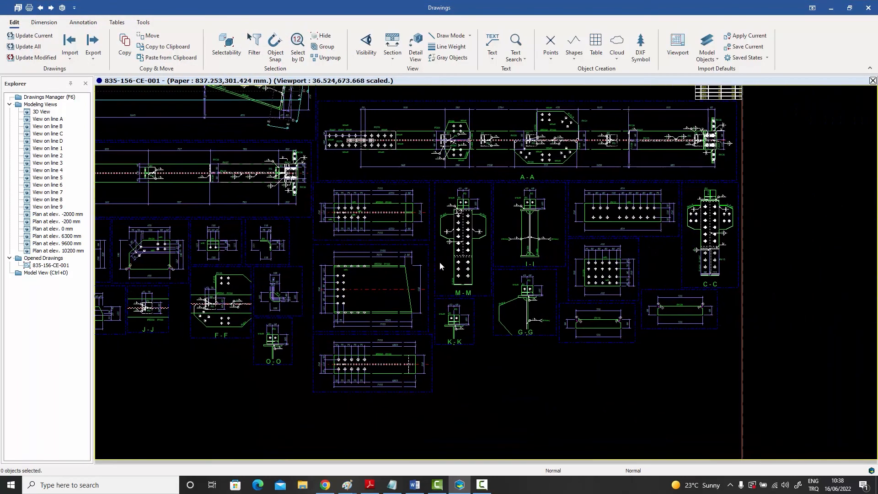
{"action": "scroll", "coordinate": [637, 269], "scroll_direction": "up", "scroll_amount": 5}
{"action": "middle_click_drag", "start_coordinate": [636, 269], "coordinate": [617, 299]}
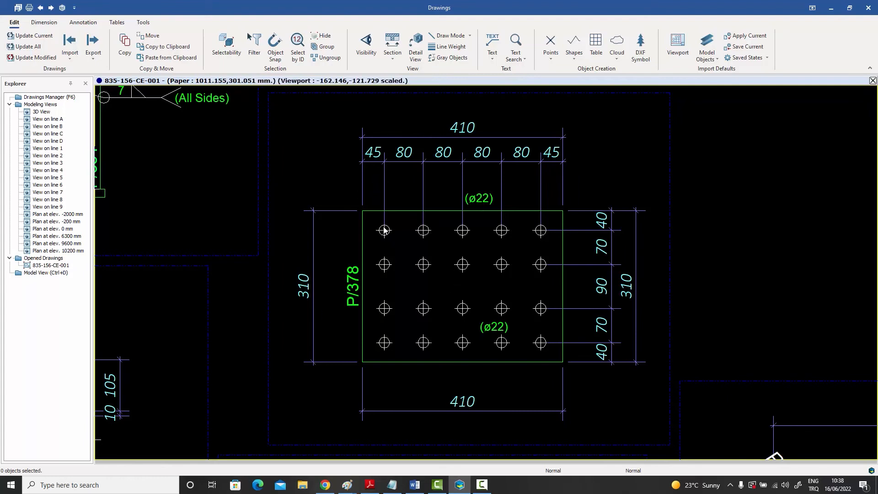
{"action": "left_click", "coordinate": [612, 247]}
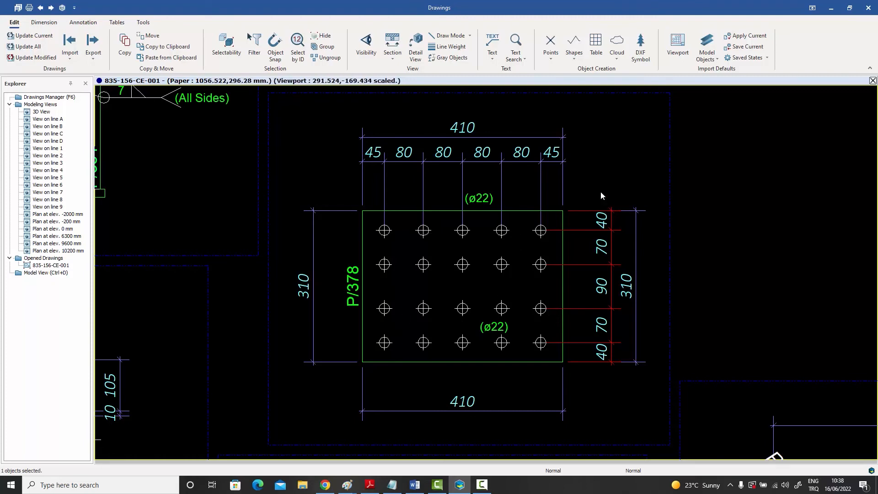
{"action": "double_click", "coordinate": [597, 176]}
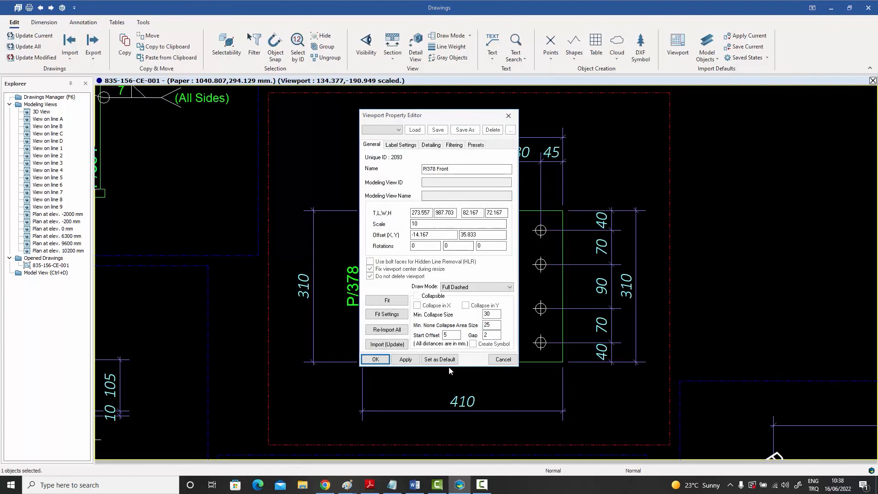
{"action": "left_click", "coordinate": [502, 358]}
- Reset the Assembly Macro's vertical and horizontal dimension-line sides for plates to blank, and re-execute the macro on the drawing
{"action": "scroll", "coordinate": [477, 272], "scroll_direction": "down", "scroll_amount": 5}
{"action": "scroll", "coordinate": [468, 350], "scroll_direction": "down", "scroll_amount": 3}
{"action": "double_click", "coordinate": [468, 350]}
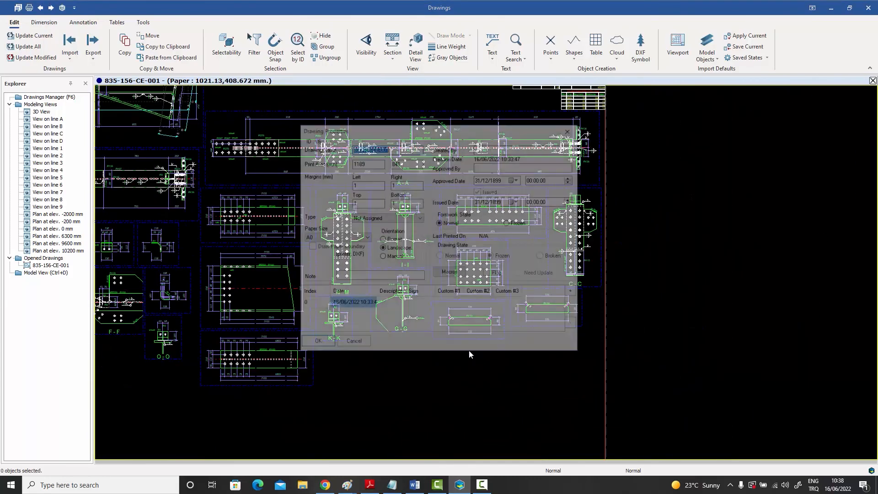
{"action": "left_click", "coordinate": [457, 274]}
{"action": "double_click", "coordinate": [343, 169]}
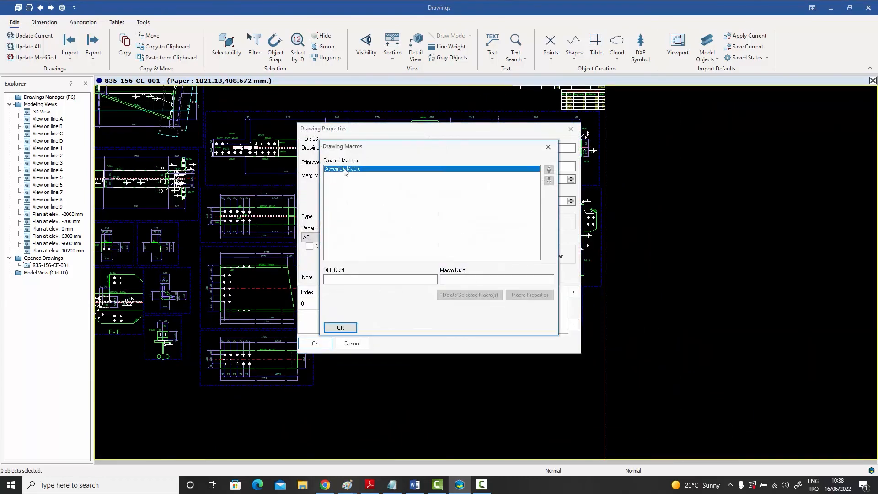
{"action": "left_click", "coordinate": [99, 19]}
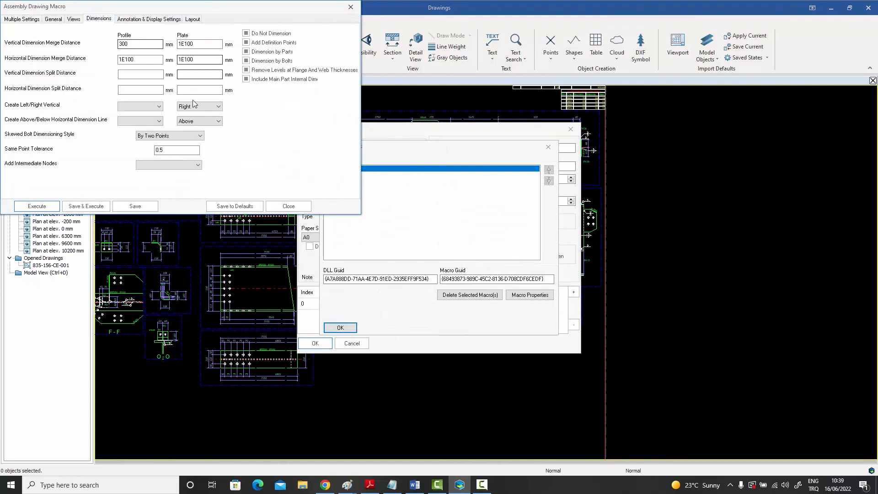
{"action": "left_click", "coordinate": [200, 106]}
{"action": "left_click", "coordinate": [197, 115]}
{"action": "left_click", "coordinate": [199, 121]}
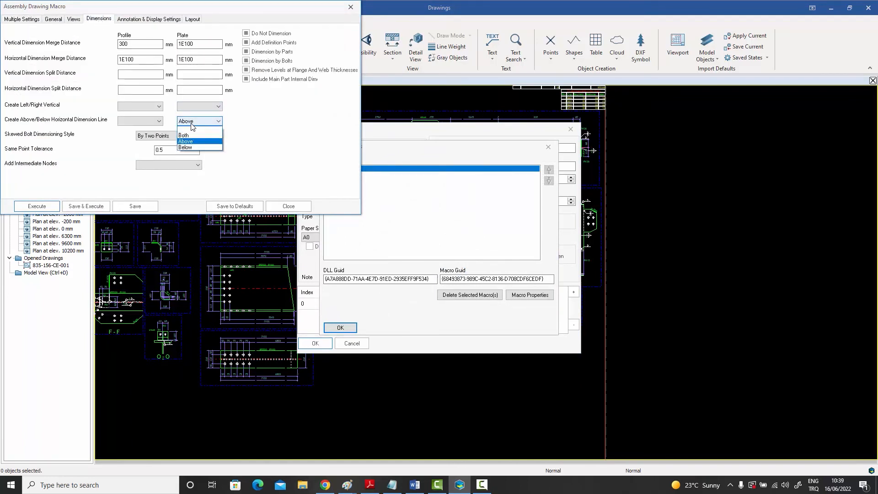
{"action": "left_click", "coordinate": [196, 129]}
{"action": "left_click", "coordinate": [28, 206]}
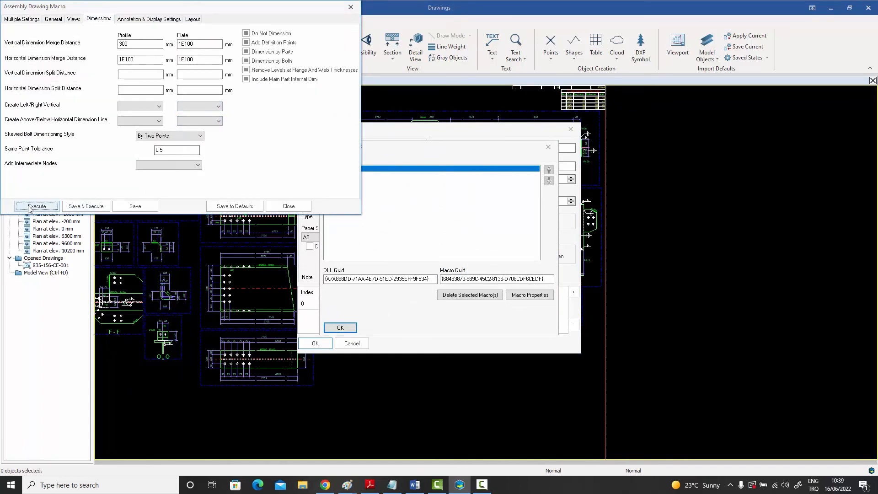
{"action": "left_click", "coordinate": [341, 327]}
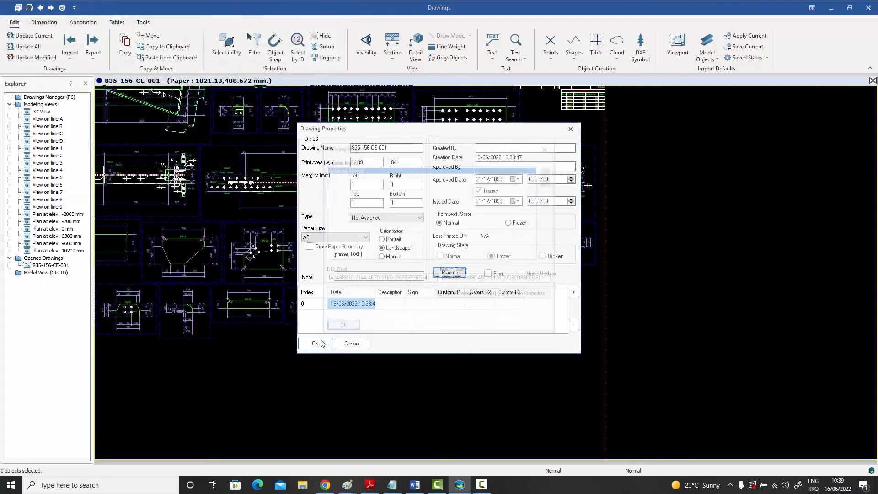
{"action": "left_click", "coordinate": [319, 344]}
- Check the dimension lines on all sides of plate P/378, and review the dimensions at plate P/420 in section B-B
{"action": "scroll", "coordinate": [423, 242], "scroll_direction": "up", "scroll_amount": 5}
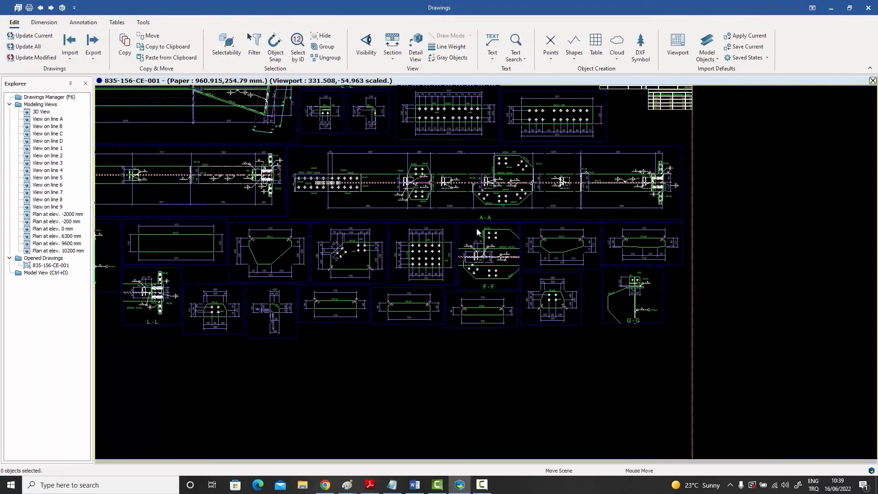
{"action": "scroll", "coordinate": [424, 247], "scroll_direction": "up", "scroll_amount": 1}
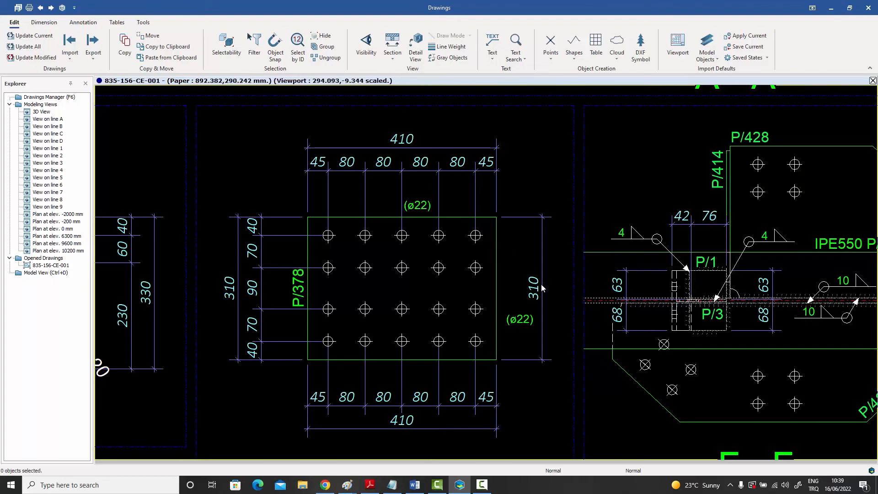
{"action": "scroll", "coordinate": [541, 287], "scroll_direction": "down", "scroll_amount": 4}
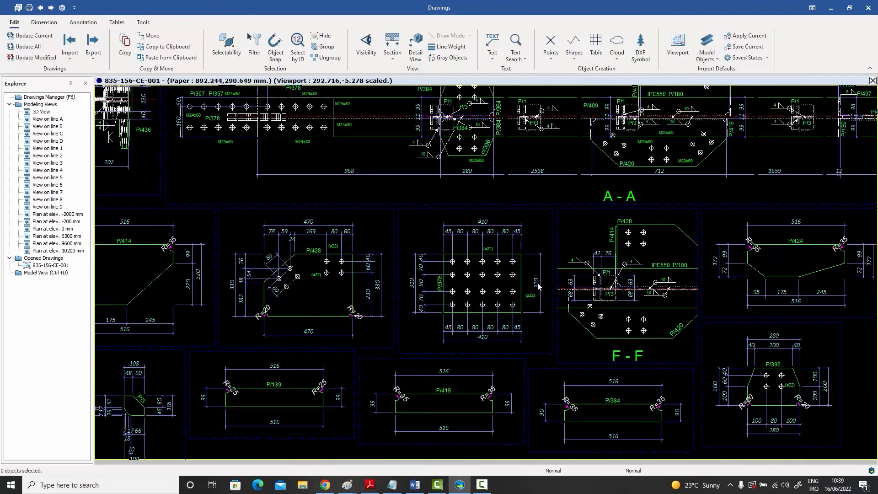
{"action": "scroll", "coordinate": [539, 287], "scroll_direction": "down", "scroll_amount": 5}
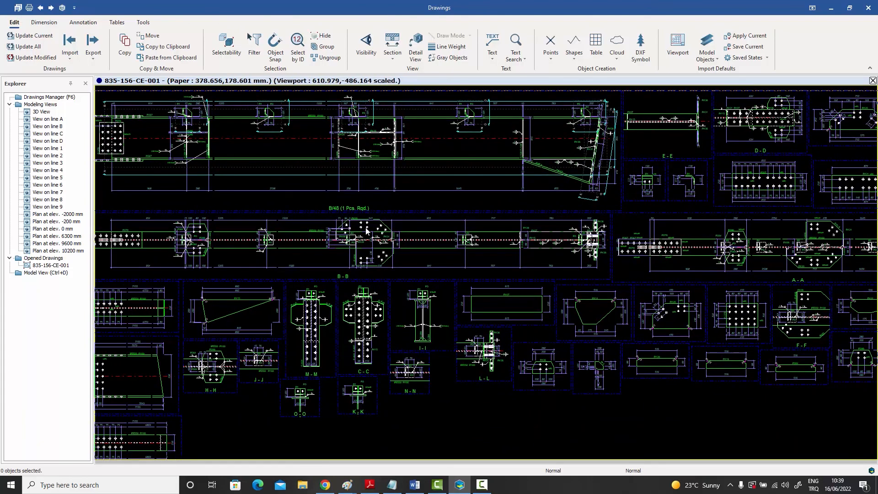
{"action": "scroll", "coordinate": [358, 230], "scroll_direction": "up", "scroll_amount": 6}
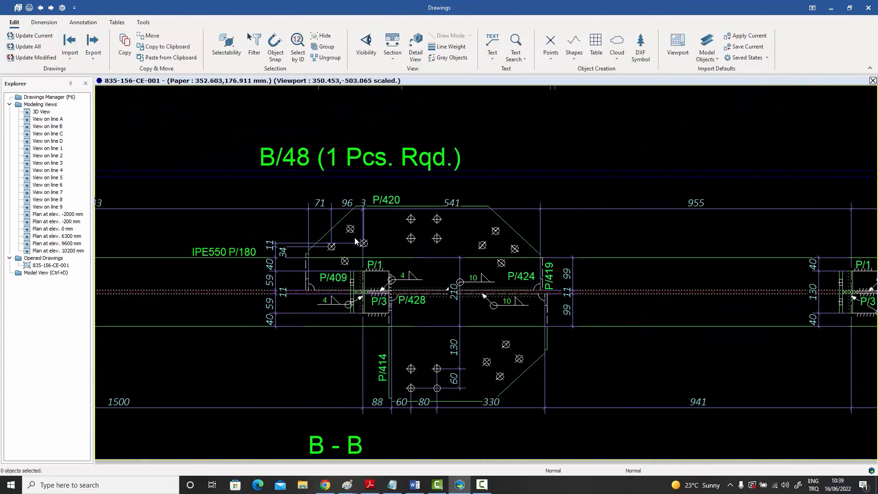
{"action": "scroll", "coordinate": [346, 238], "scroll_direction": "down", "scroll_amount": 1}
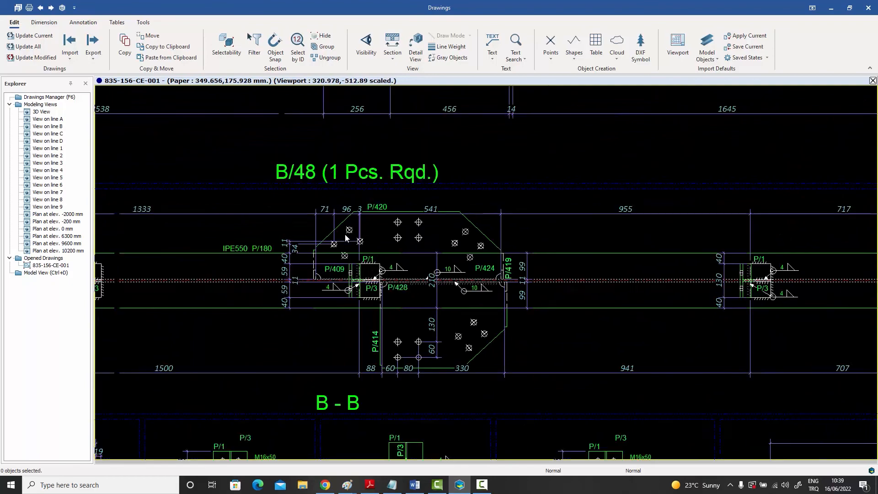
- In the drawing's Assembly Macro, enable Dimension by Parts, disable Dimension by Bolts, and re-execute the macro
{"action": "scroll", "coordinate": [346, 238], "scroll_direction": "down", "scroll_amount": 6}
{"action": "double_click", "coordinate": [443, 383]}
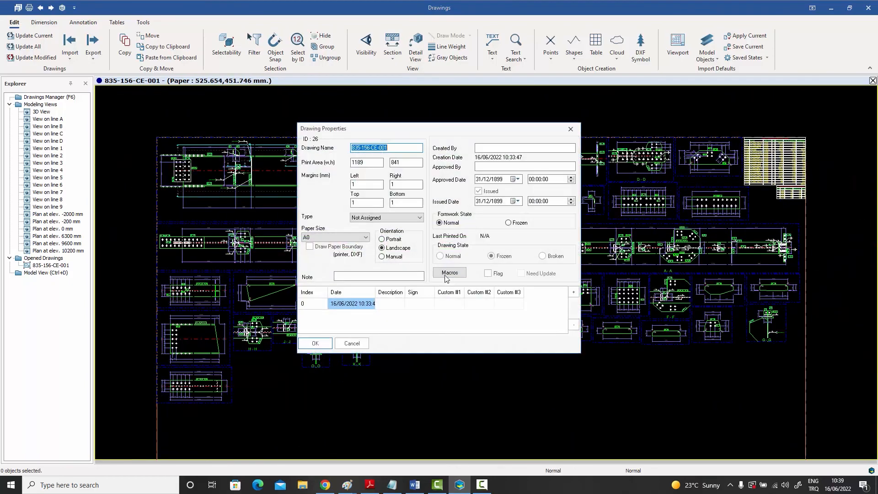
{"action": "left_click", "coordinate": [449, 273]}
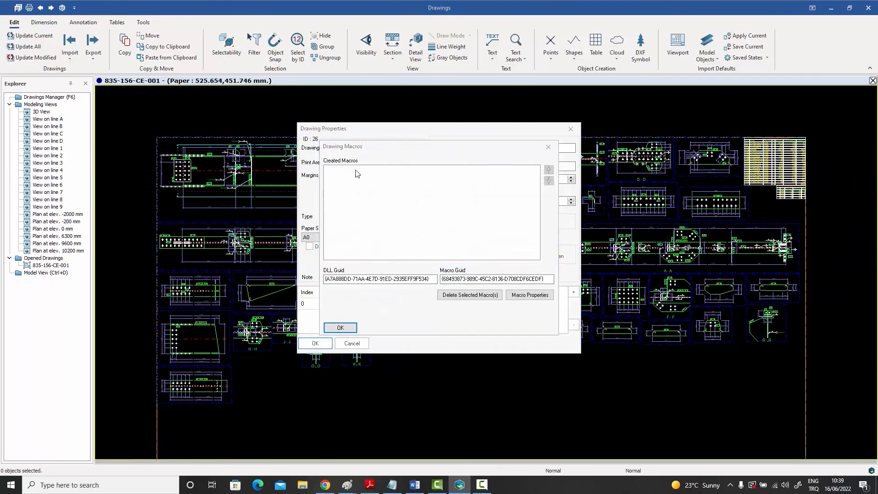
{"action": "double_click", "coordinate": [357, 170]}
{"action": "left_click", "coordinate": [105, 19]}
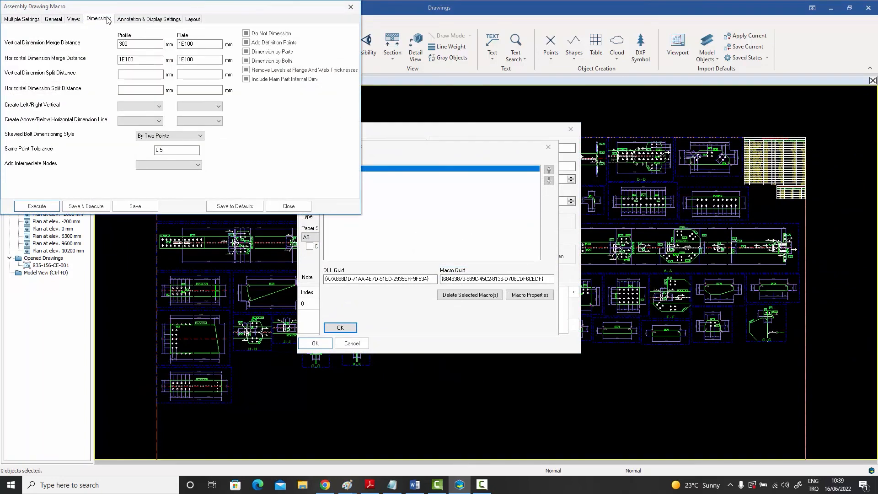
{"action": "left_click", "coordinate": [251, 62]}
{"action": "left_click", "coordinate": [276, 62]}
{"action": "left_click", "coordinate": [286, 53]}
{"action": "left_click", "coordinate": [37, 206]}
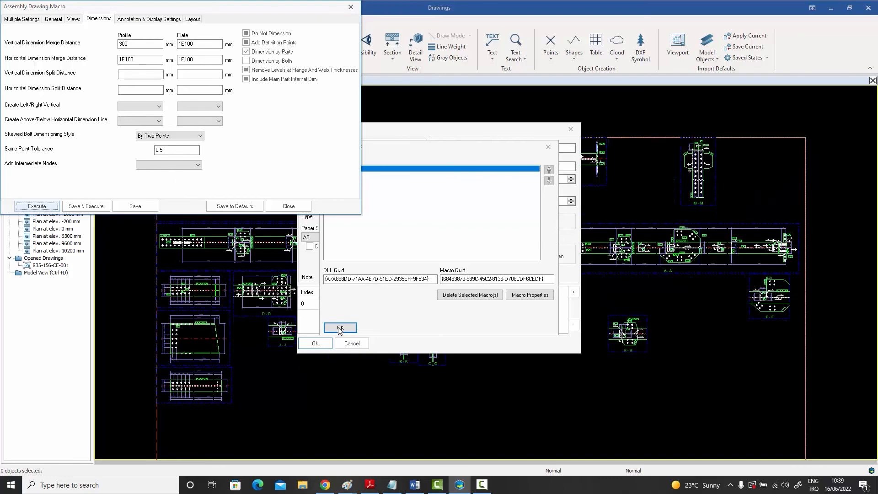
{"action": "left_click", "coordinate": [339, 327]}
{"action": "left_click", "coordinate": [315, 343]}
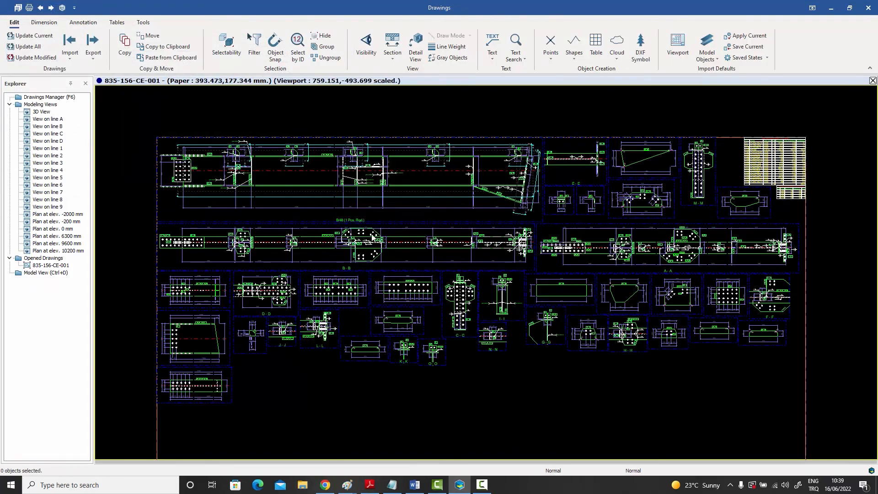
- Move the horizontal dimension line crossing plate P/420 in section B-B above the plate, and examine its part-only dimensions
{"action": "scroll", "coordinate": [365, 231], "scroll_direction": "up", "scroll_amount": 8}
{"action": "middle_click_drag", "start_coordinate": [347, 229], "coordinate": [452, 236]}
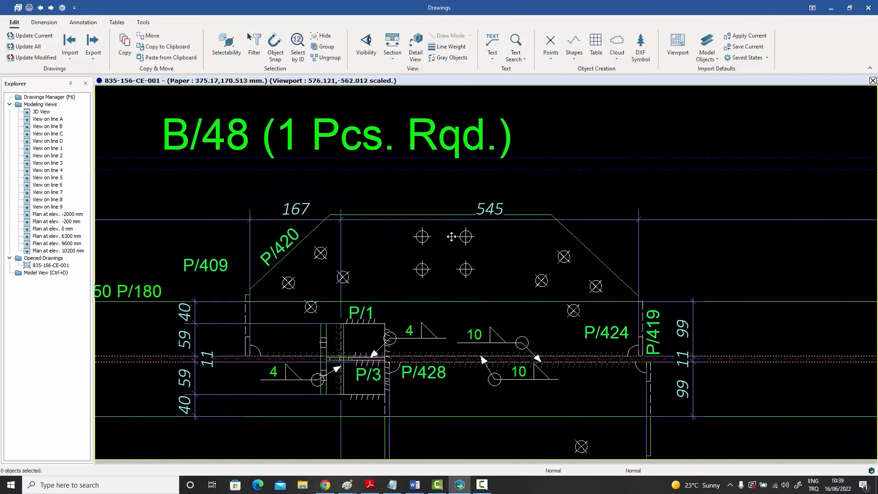
{"action": "left_click", "coordinate": [403, 215]}
{"action": "left_click", "coordinate": [401, 221]}
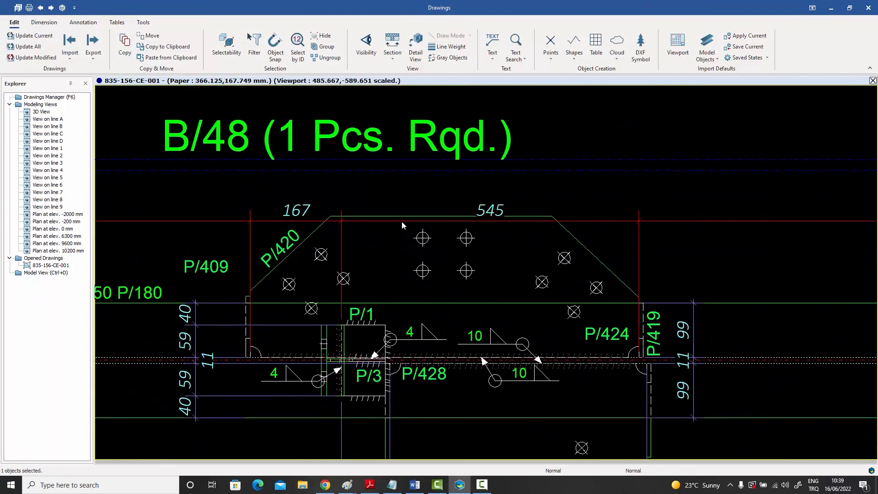
{"action": "left_click_drag", "start_coordinate": [404, 219], "coordinate": [406, 197]}
{"action": "left_click", "coordinate": [402, 208]}
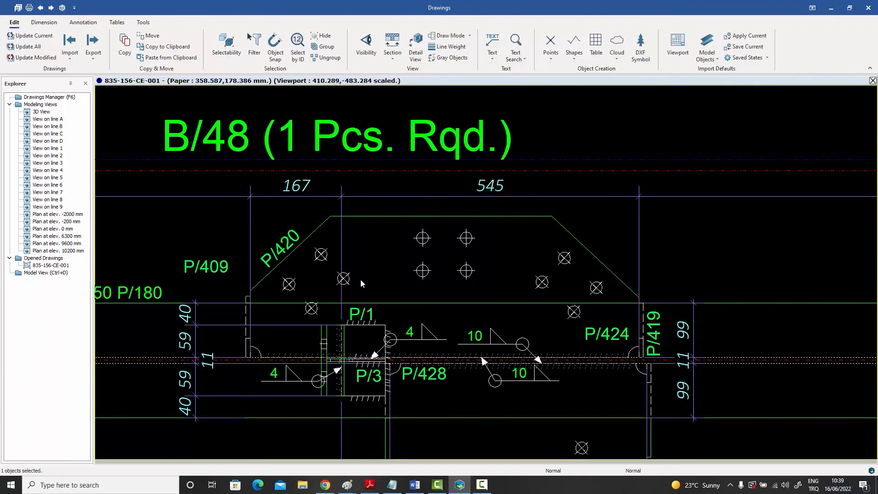
{"action": "left_click", "coordinate": [379, 326]}
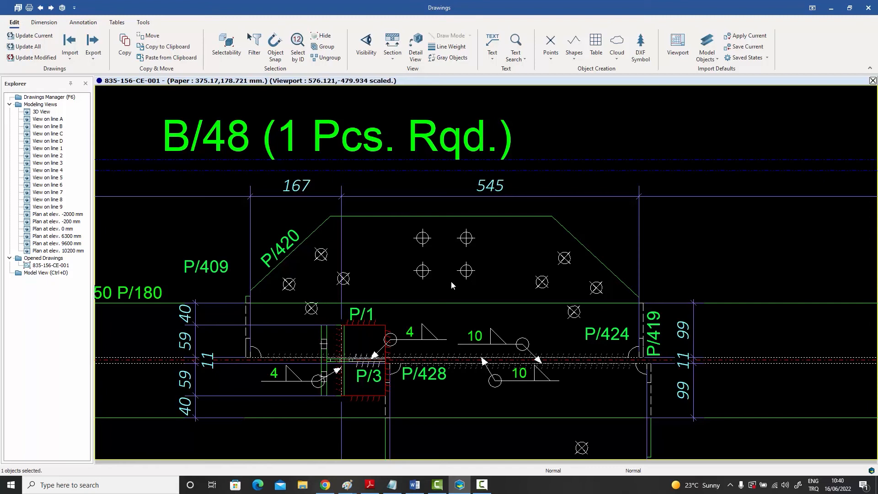
- Change the Dimension by Bolts and Dimension by Parts options in the drawing's Assembly Macro, bringing back bolt dimensions, and re-execute it
{"action": "scroll", "coordinate": [451, 284], "scroll_direction": "down", "scroll_amount": 6}
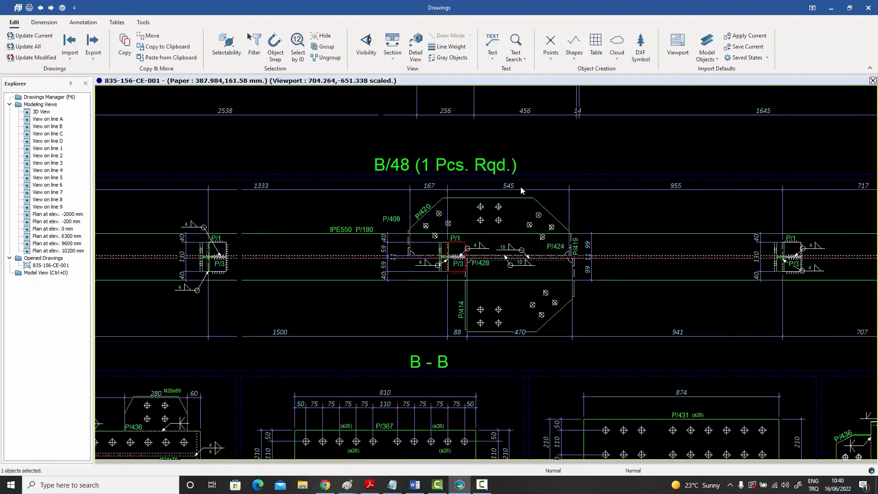
{"action": "double_click", "coordinate": [479, 360]}
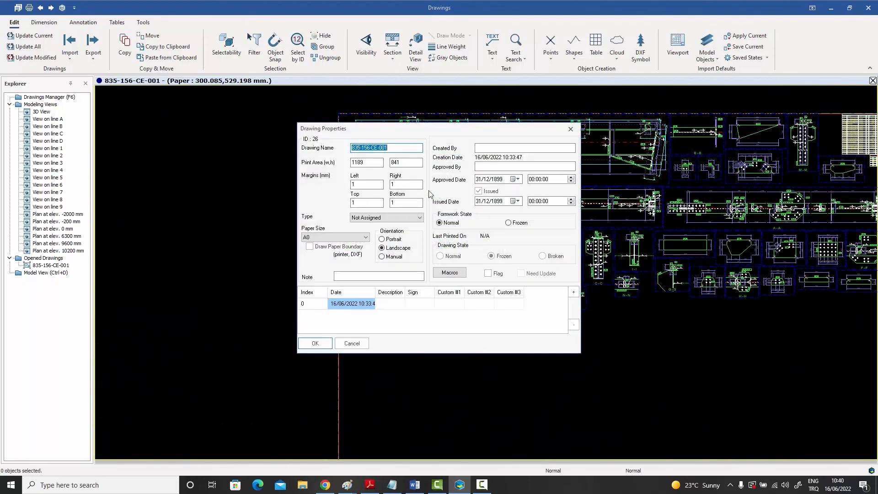
{"action": "left_click", "coordinate": [450, 272]}
{"action": "double_click", "coordinate": [353, 170]}
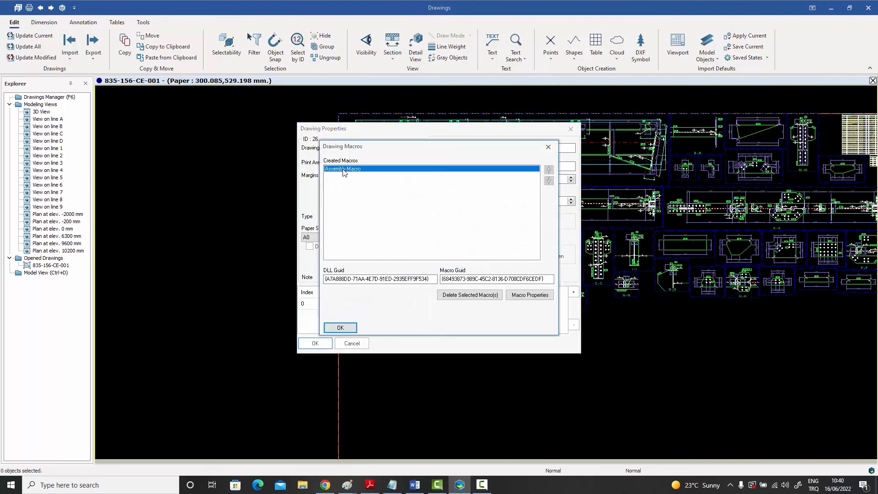
{"action": "left_click", "coordinate": [103, 19]}
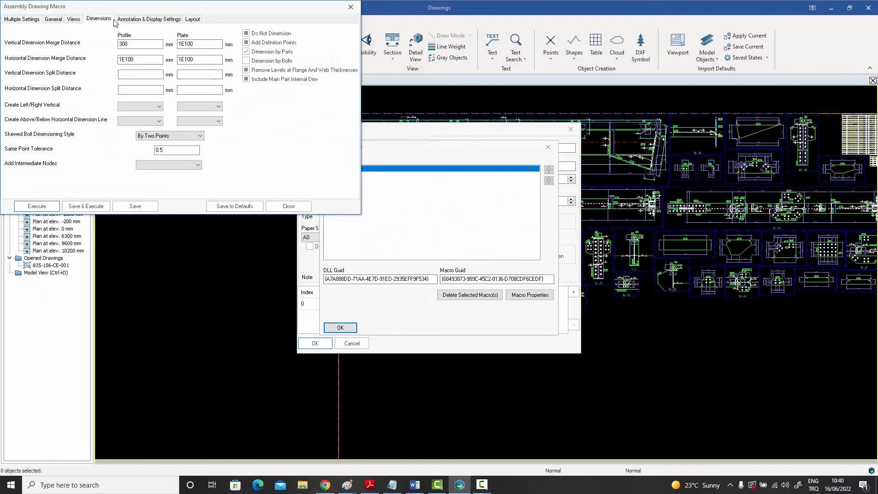
{"action": "left_click", "coordinate": [252, 62]}
{"action": "left_click", "coordinate": [252, 54]}
{"action": "left_click", "coordinate": [36, 205]}
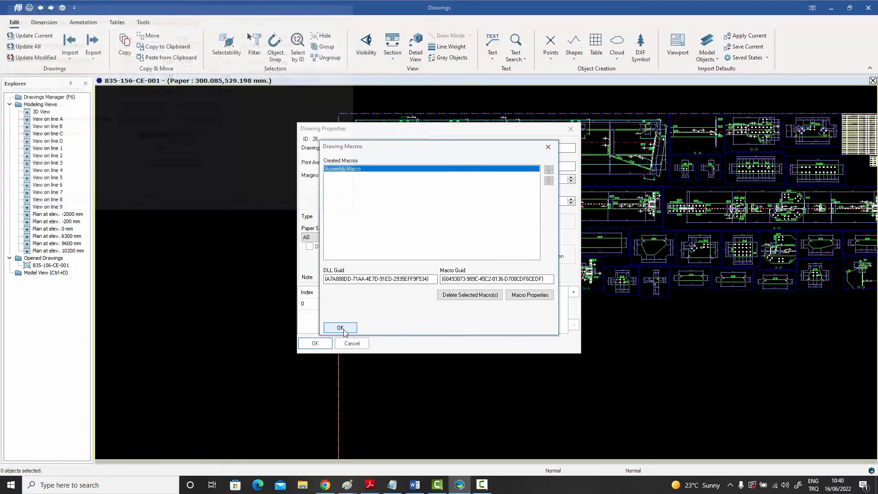
{"action": "left_click", "coordinate": [341, 328]}
{"action": "left_click", "coordinate": [314, 343]}
- Examine the bolt points included in the regenerated horizontal dimension line at plate P/420 in section B-B
{"action": "scroll", "coordinate": [513, 198], "scroll_direction": "up", "scroll_amount": 10}
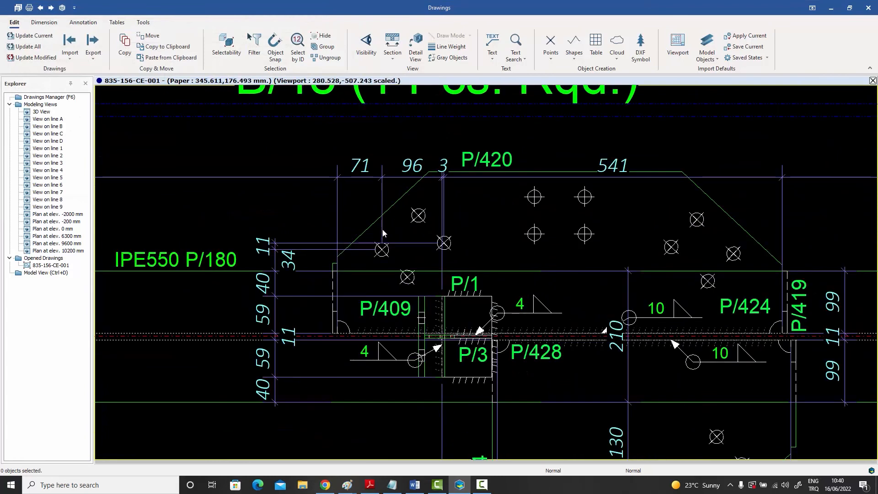
{"action": "left_click", "coordinate": [382, 233]}
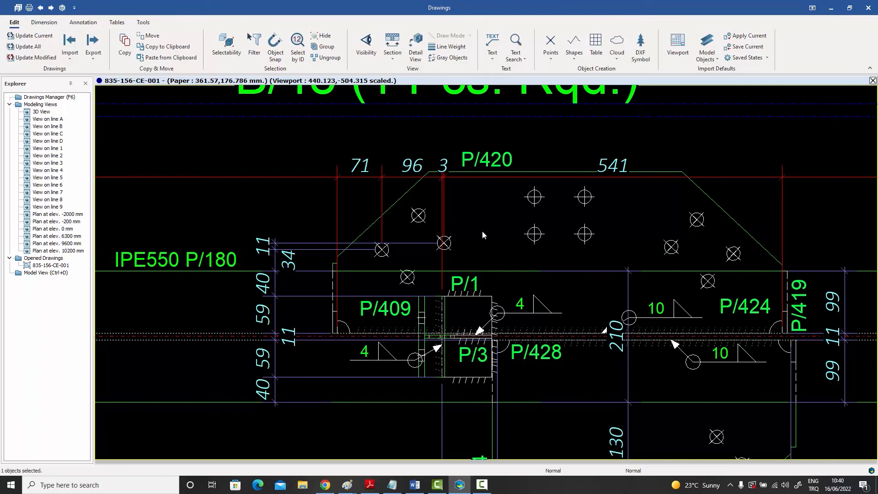
{"action": "scroll", "coordinate": [495, 236], "scroll_direction": "down", "scroll_amount": 3}
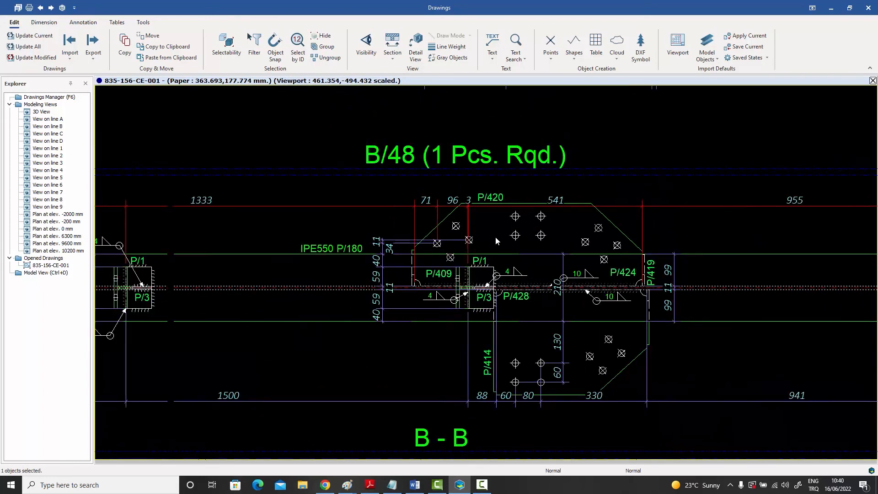
- Move the lower horizontal dimension line in section B-B down, clear of the bottom edge of plate P/428
{"action": "scroll", "coordinate": [568, 330], "scroll_direction": "up", "scroll_amount": 3}
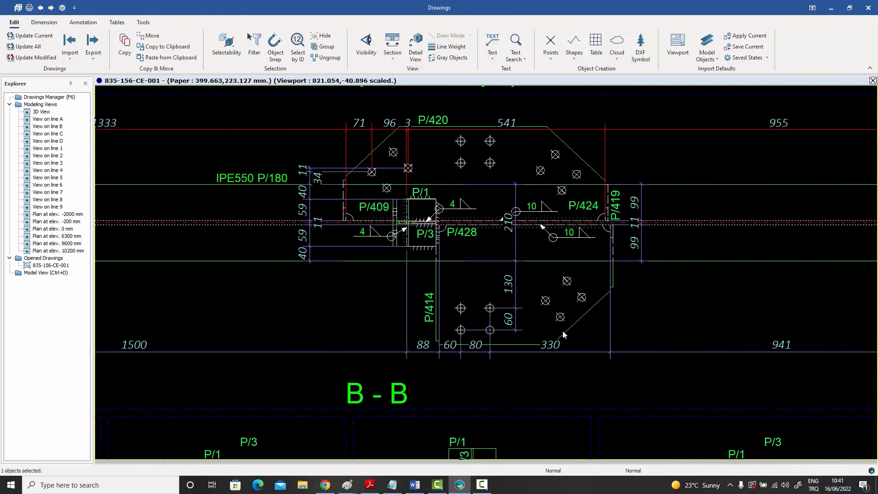
{"action": "middle_click_drag", "start_coordinate": [588, 305], "coordinate": [641, 252]}
{"action": "left_click", "coordinate": [545, 307]}
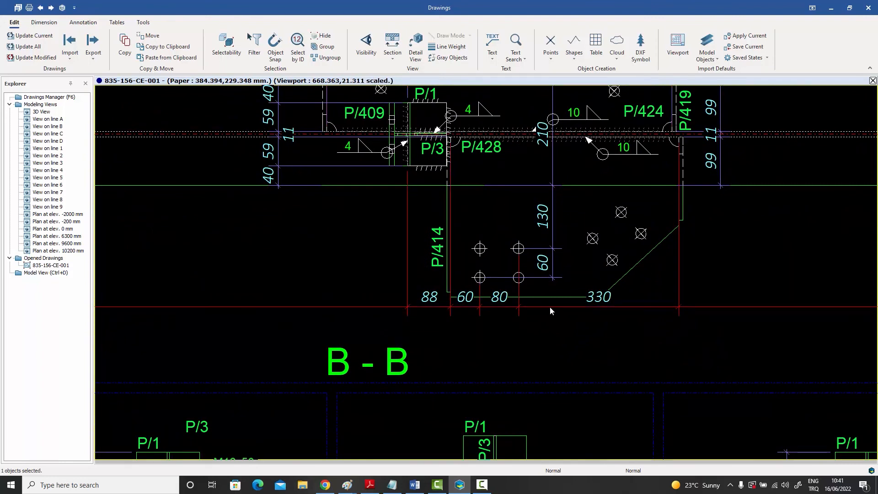
{"action": "left_click_drag", "start_coordinate": [549, 307], "coordinate": [548, 332]}
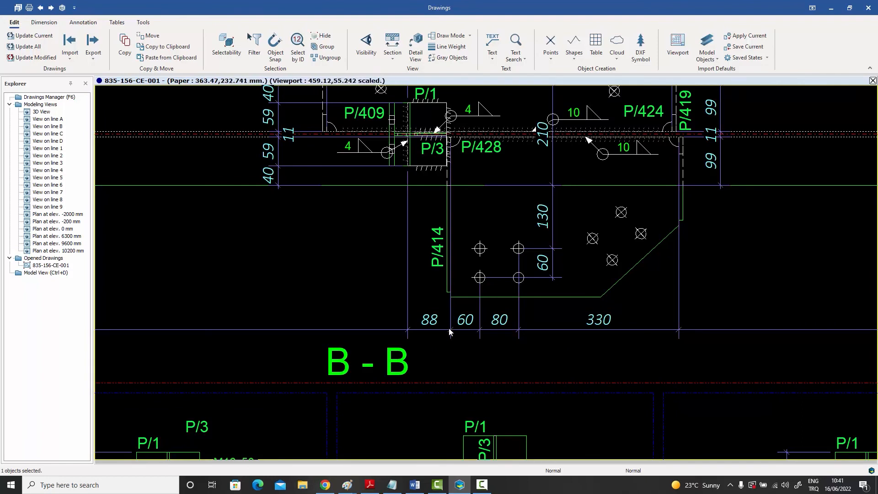
{"action": "left_click", "coordinate": [447, 286]}
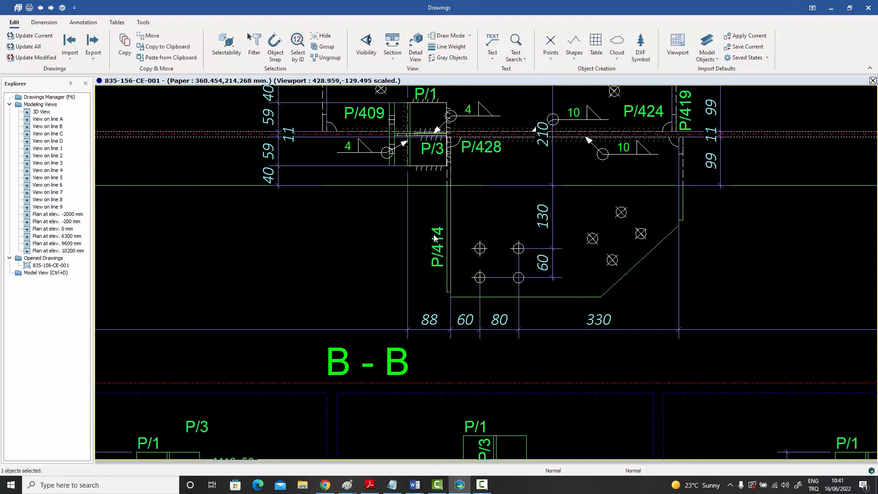
- Review the Assembly Macro's multiple settings, assembly prefixes and general settings, and close the macro and drawing properties without changes
{"action": "scroll", "coordinate": [423, 243], "scroll_direction": "down", "scroll_amount": 10}
{"action": "middle_click_drag", "start_coordinate": [506, 303], "coordinate": [471, 303]}
{"action": "left_click", "coordinate": [473, 336]}
{"action": "double_click", "coordinate": [474, 338]}
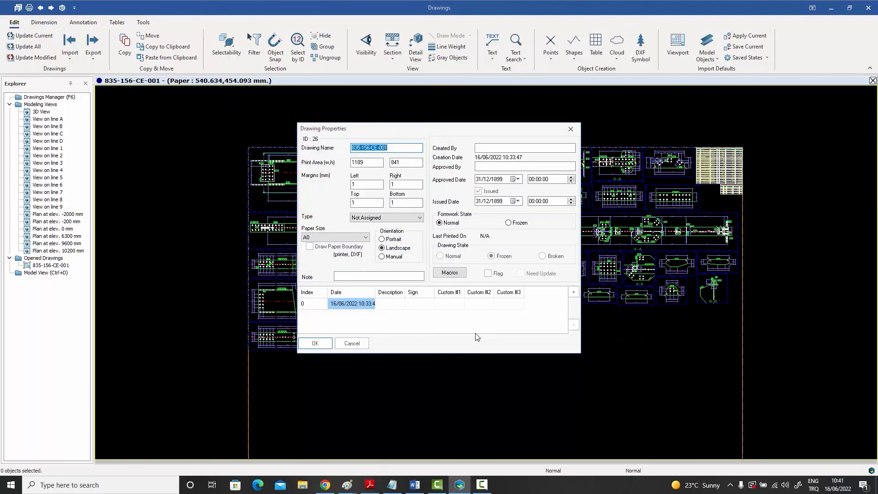
{"action": "left_click", "coordinate": [448, 273]}
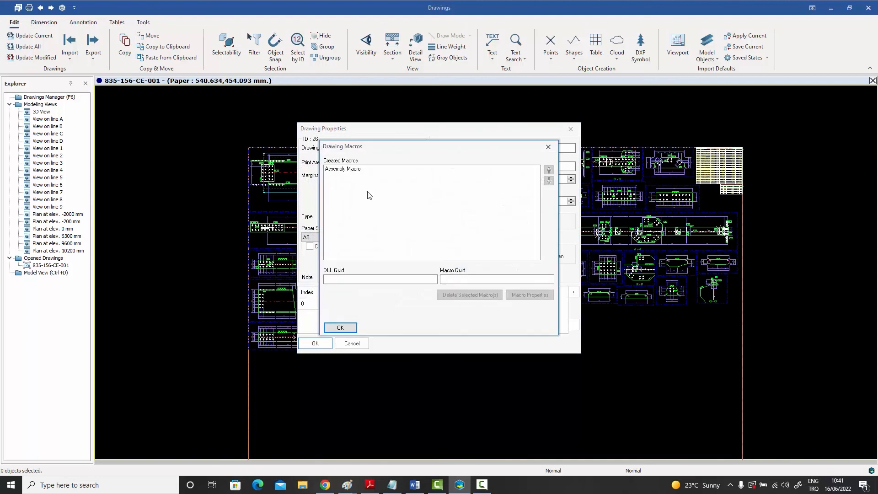
{"action": "double_click", "coordinate": [349, 170]}
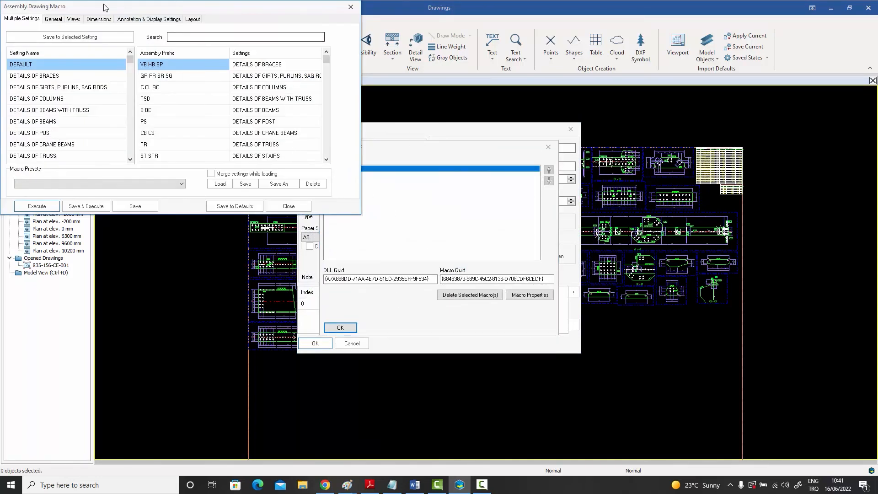
{"action": "left_click", "coordinate": [53, 18]}
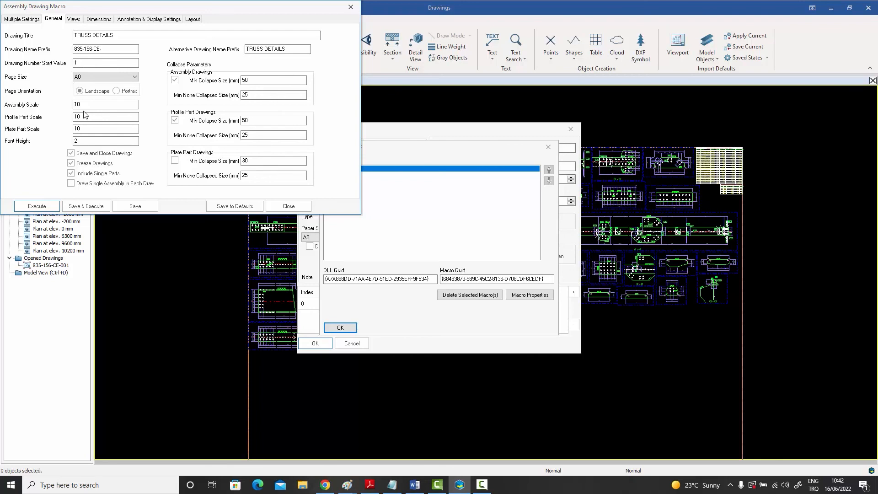
{"action": "left_click", "coordinate": [351, 7]}
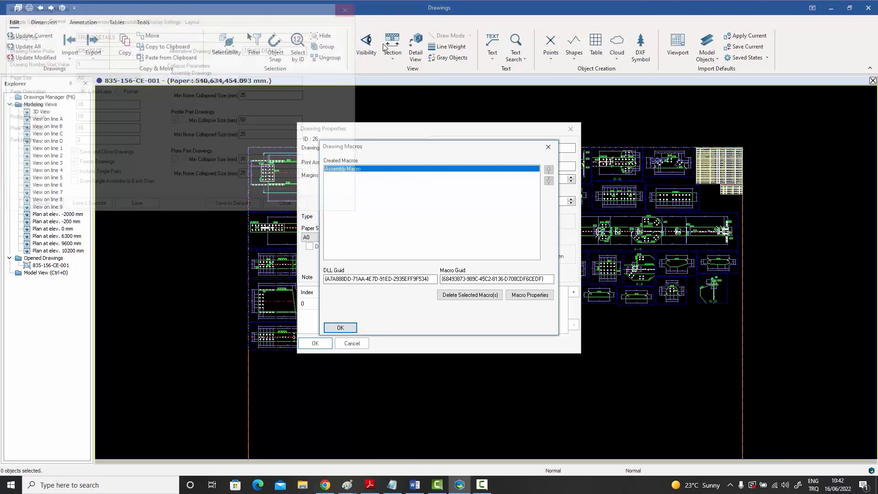
{"action": "left_click", "coordinate": [548, 147]}
{"action": "left_click", "coordinate": [570, 129]}
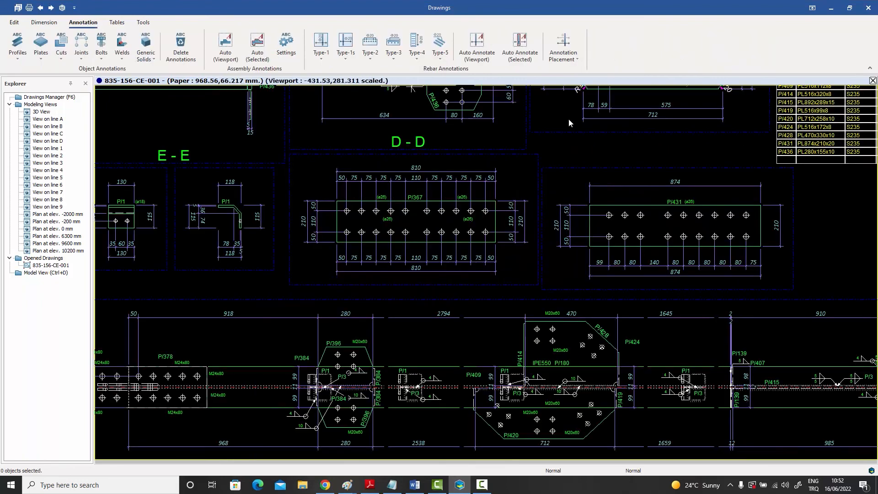
- Open the annotation and display settings of the Assembly Macro attached to drawing 835-156-CE-001, keeping the sheet's plate views uncovered
{"action": "double_click", "coordinate": [827, 233]}
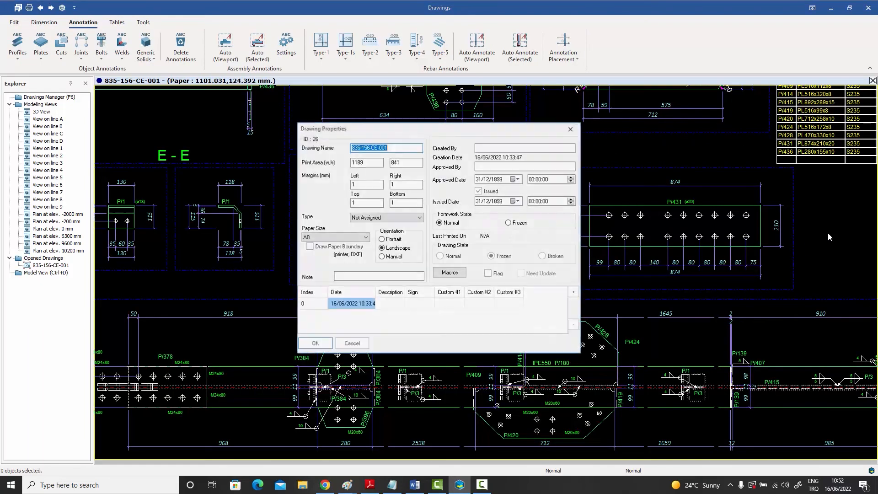
{"action": "left_click_drag", "start_coordinate": [402, 130], "coordinate": [165, 98]}
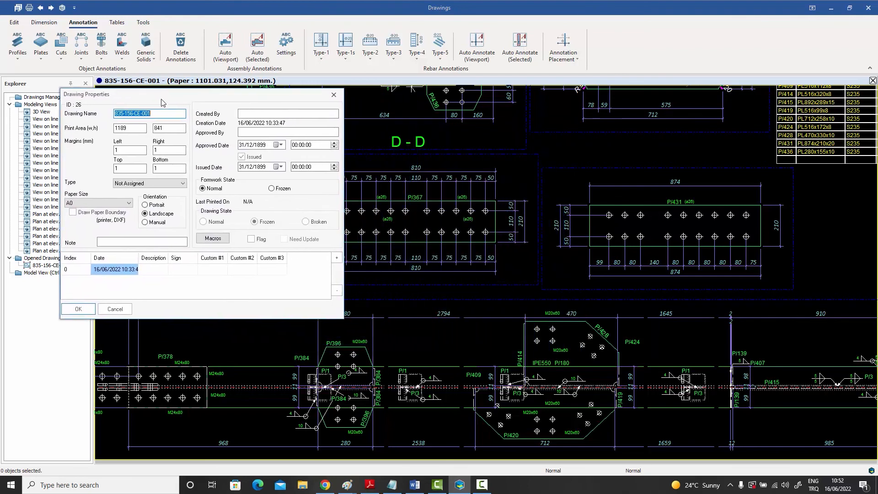
{"action": "left_click", "coordinate": [212, 237]}
{"action": "left_click_drag", "start_coordinate": [411, 152], "coordinate": [132, 148]}
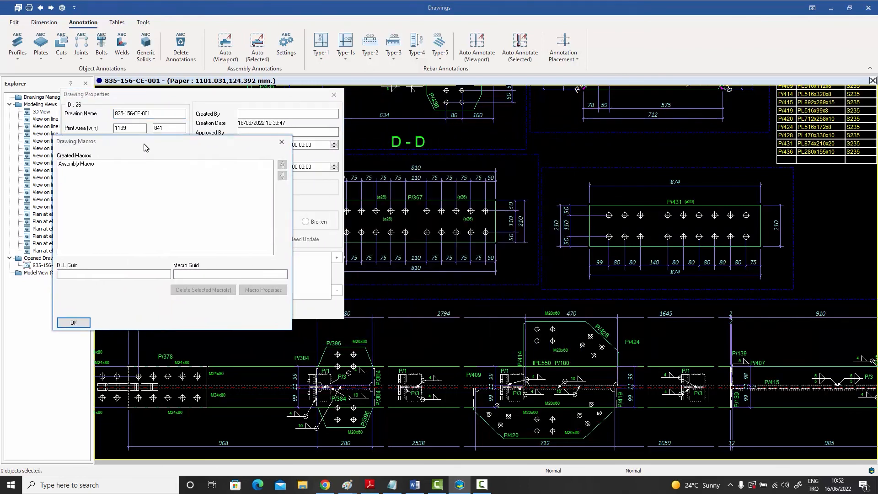
{"action": "double_click", "coordinate": [67, 164]}
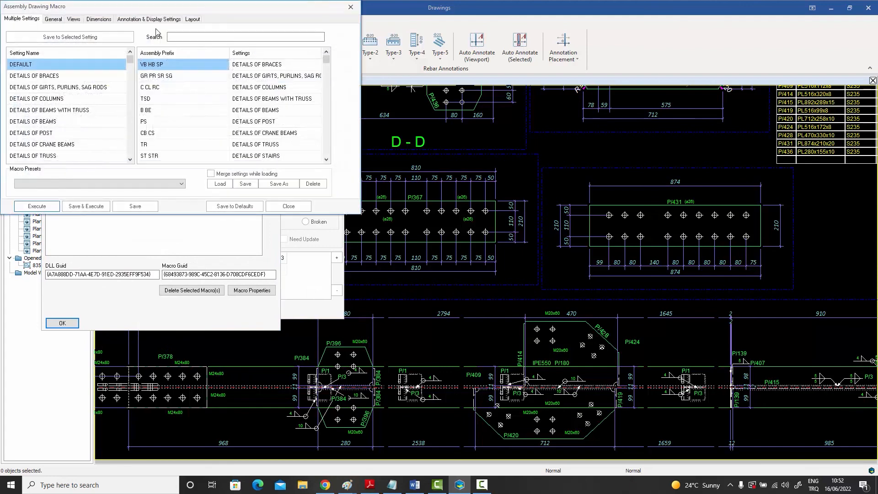
{"action": "left_click_drag", "start_coordinate": [160, 12], "coordinate": [164, 200]}
{"action": "left_click", "coordinate": [148, 210]}
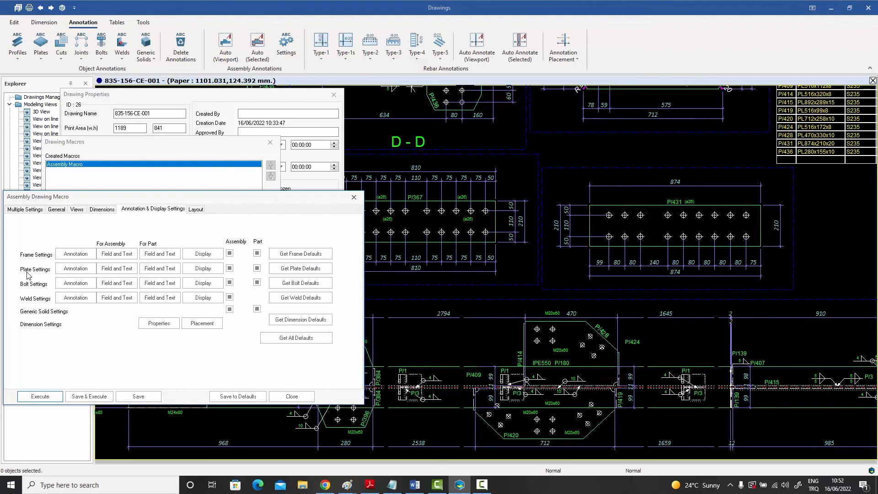
- Set the line color of plates to magenta in the Assembly Macro's plate display settings
{"action": "left_click", "coordinate": [210, 272]}
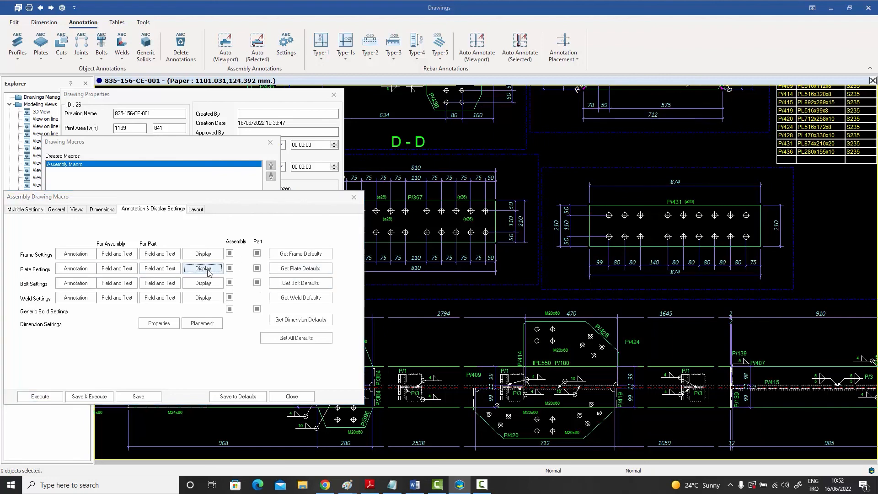
{"action": "left_click", "coordinate": [504, 192]}
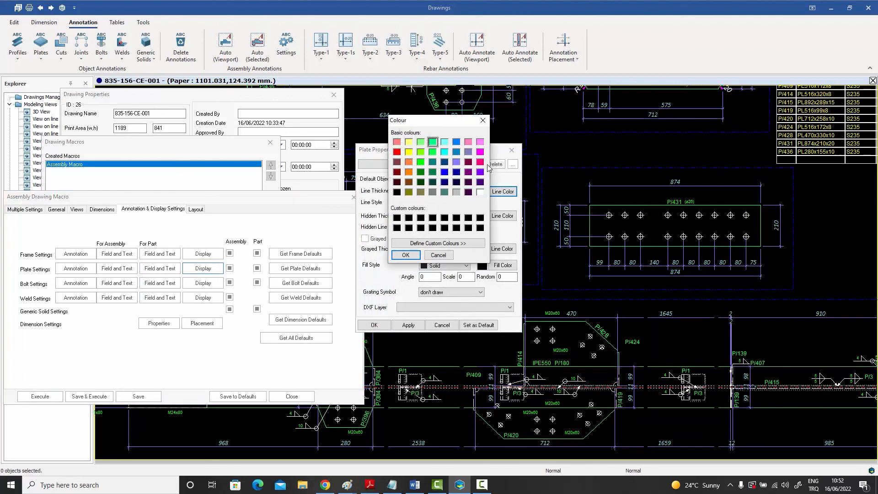
{"action": "left_click", "coordinate": [480, 151]}
{"action": "left_click", "coordinate": [416, 255]}
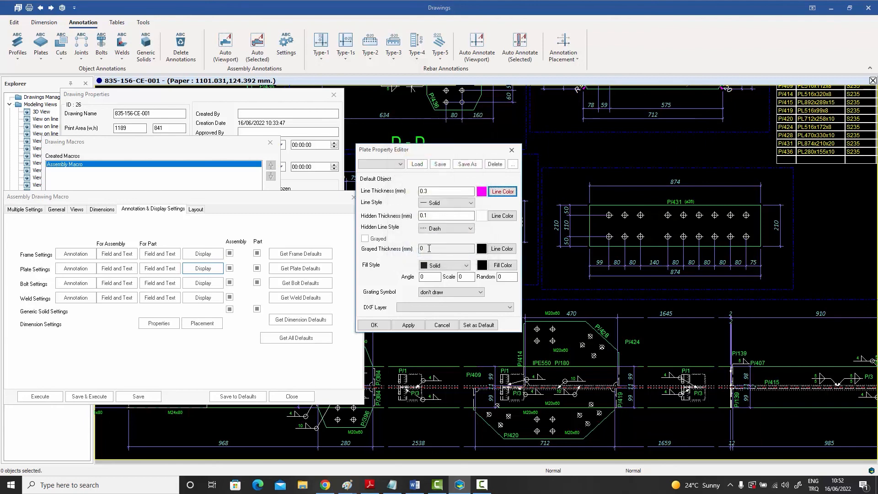
{"action": "left_click", "coordinate": [375, 326]}
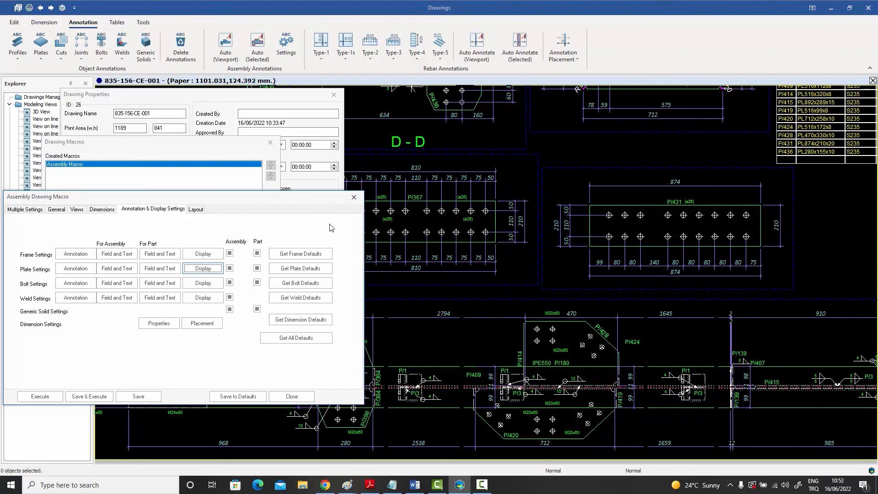
- Add the Material field below Actual Part No in the plate annotation settings for single parts
{"action": "left_click", "coordinate": [164, 270]}
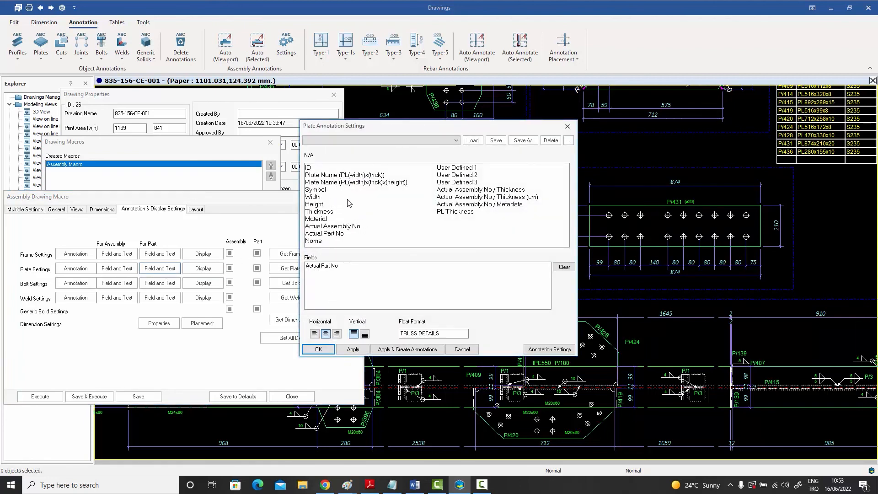
{"action": "left_click_drag", "start_coordinate": [318, 220], "coordinate": [324, 272]}
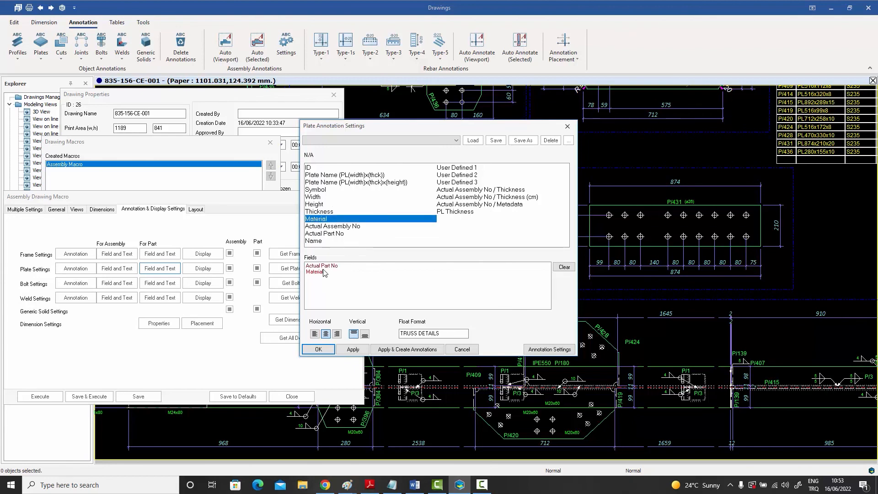
{"action": "left_click", "coordinate": [326, 349]}
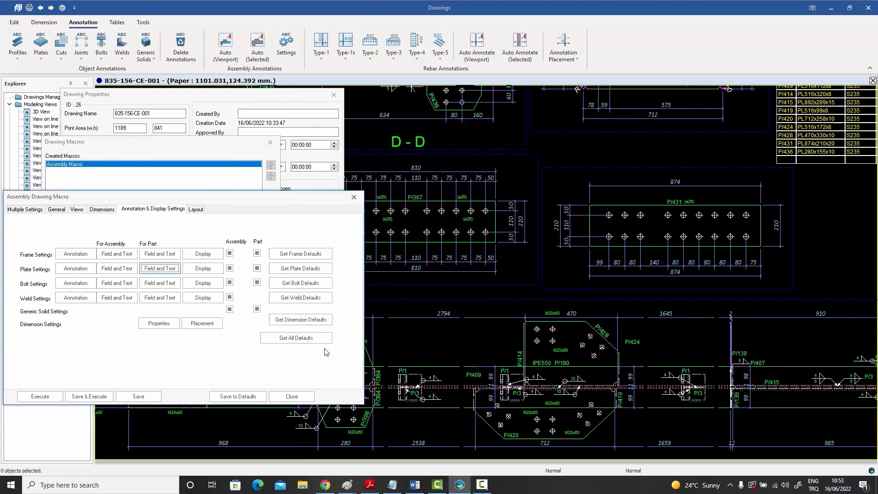
- Execute the Assembly Macro, accept the drawing properties, and check the regenerated plate views across the whole sheet
{"action": "left_click", "coordinate": [50, 398]}
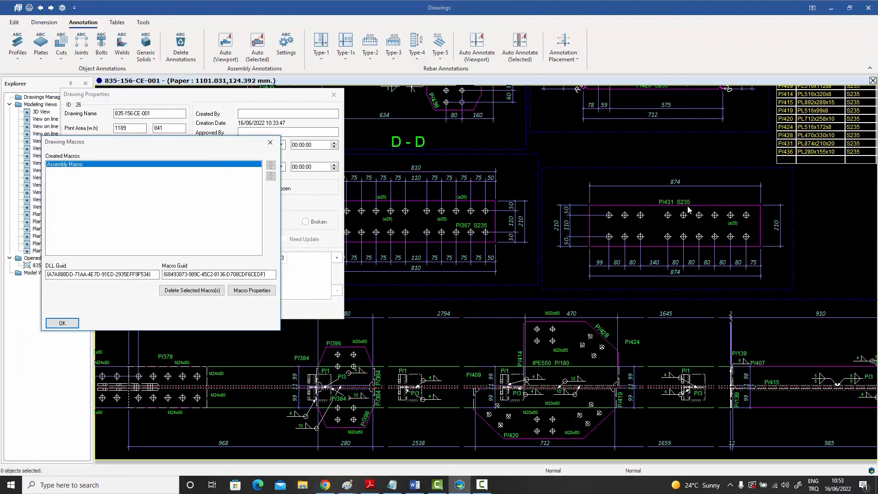
{"action": "left_click", "coordinate": [51, 322]}
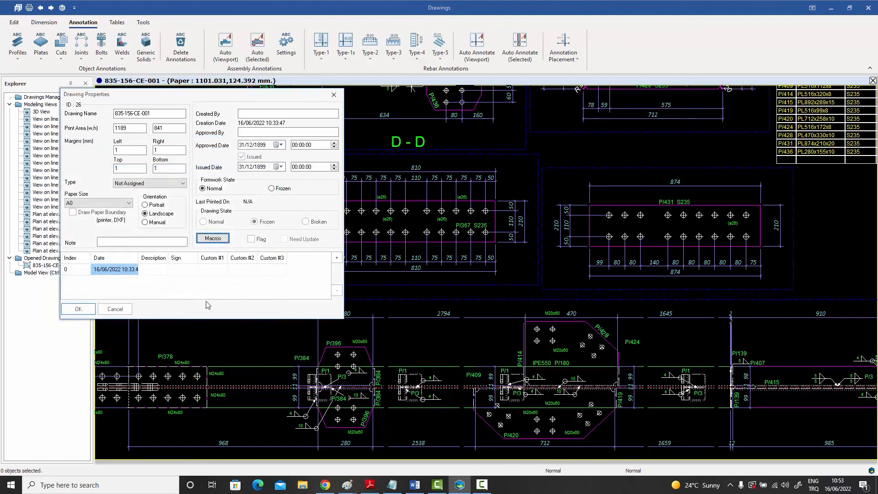
{"action": "left_click", "coordinate": [91, 310]}
{"action": "scroll", "coordinate": [440, 265], "scroll_direction": "down", "scroll_amount": 6}
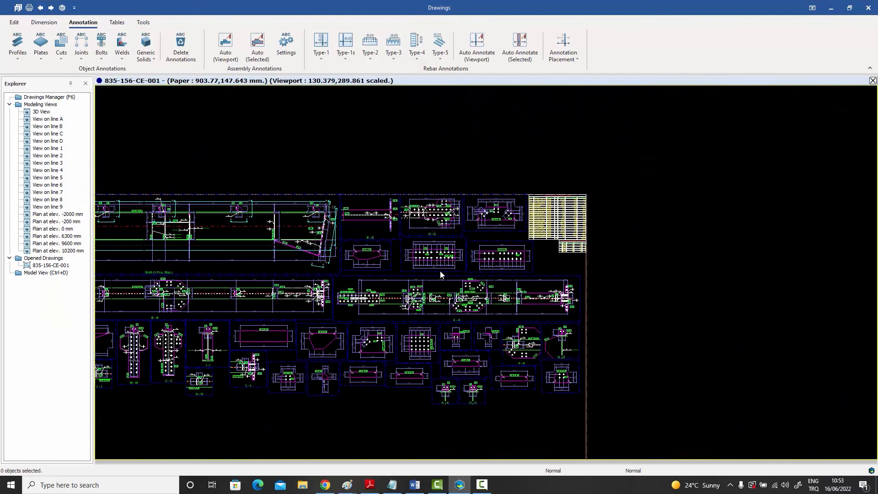
{"action": "scroll", "coordinate": [437, 284], "scroll_direction": "up", "scroll_amount": 2}
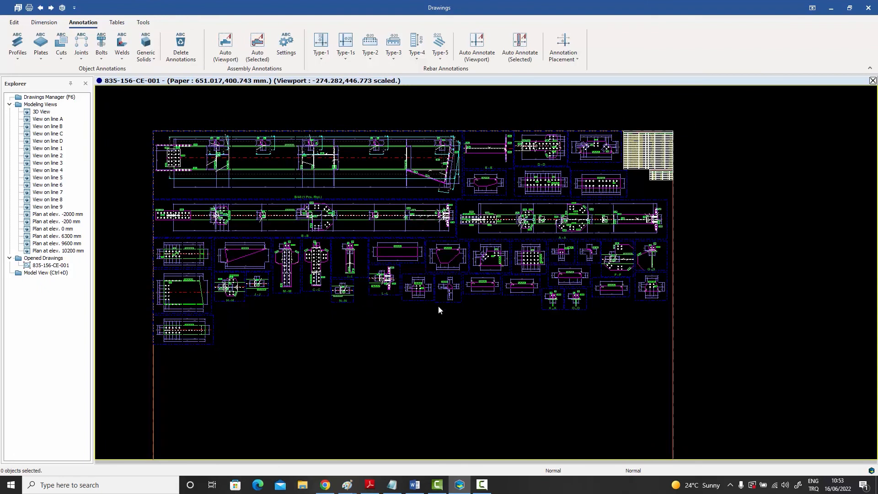
{"action": "middle_click_drag", "start_coordinate": [438, 309], "coordinate": [495, 306]}
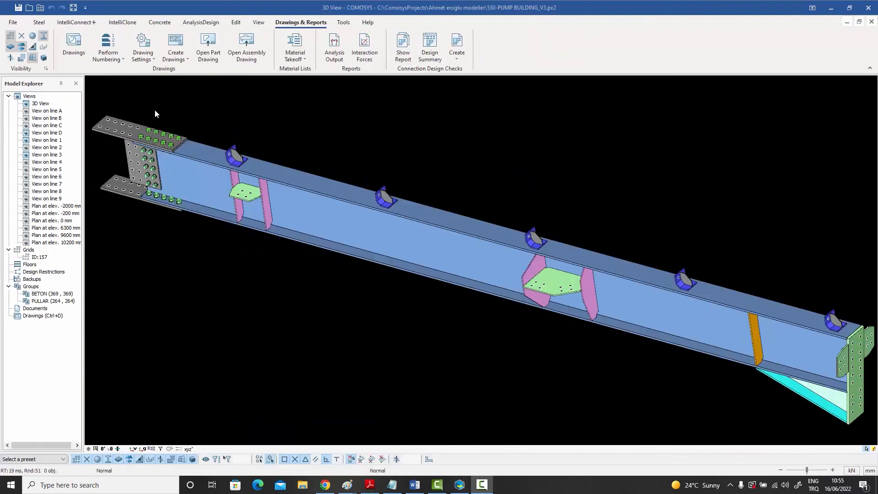
- Open the Part Drawing Settings and review the general, views, dimensions, annotation and display, and layout options of the part drawing macro
{"action": "left_click", "coordinate": [153, 62]}
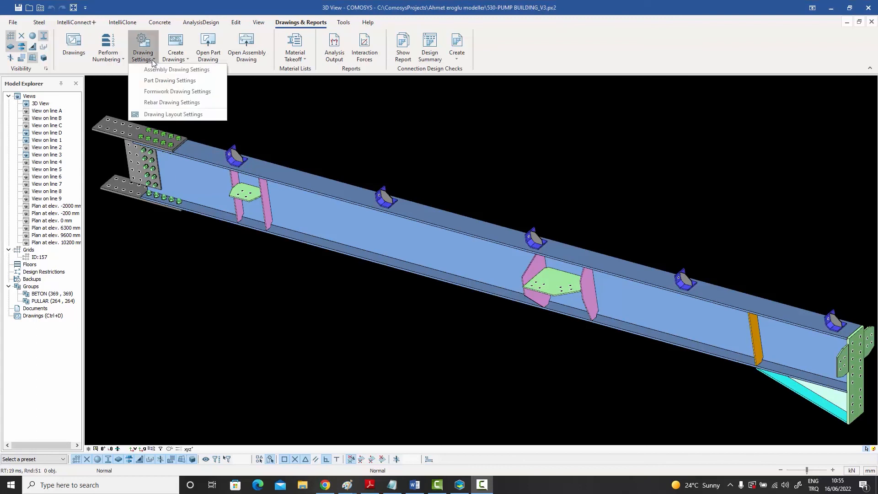
{"action": "left_click", "coordinate": [169, 81]}
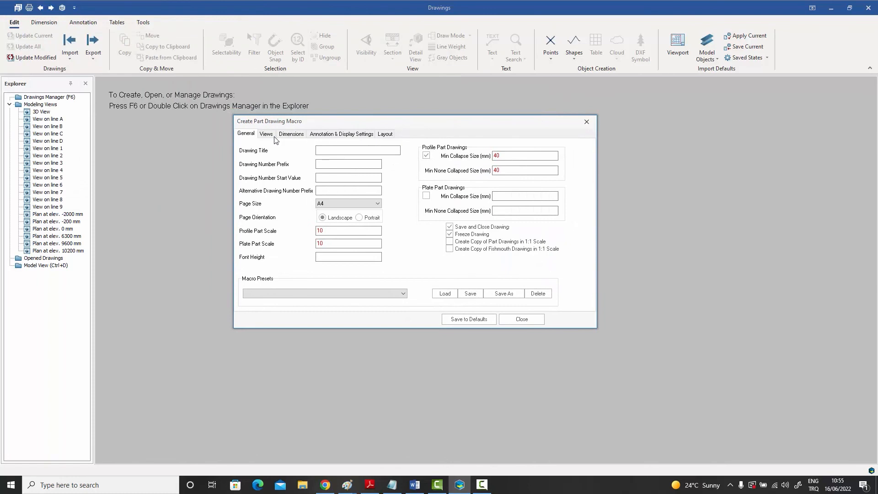
{"action": "left_click", "coordinate": [267, 134]}
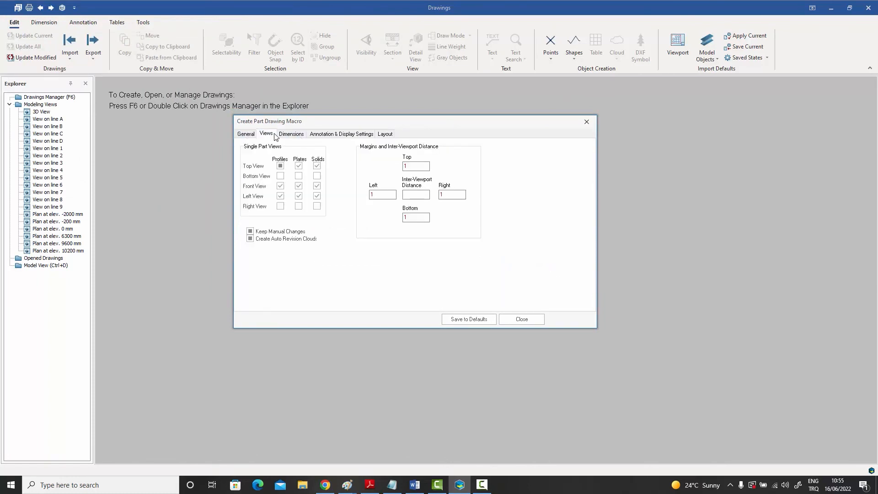
{"action": "left_click", "coordinate": [297, 134]}
{"action": "left_click", "coordinate": [328, 134]}
{"action": "left_click", "coordinate": [385, 134]}
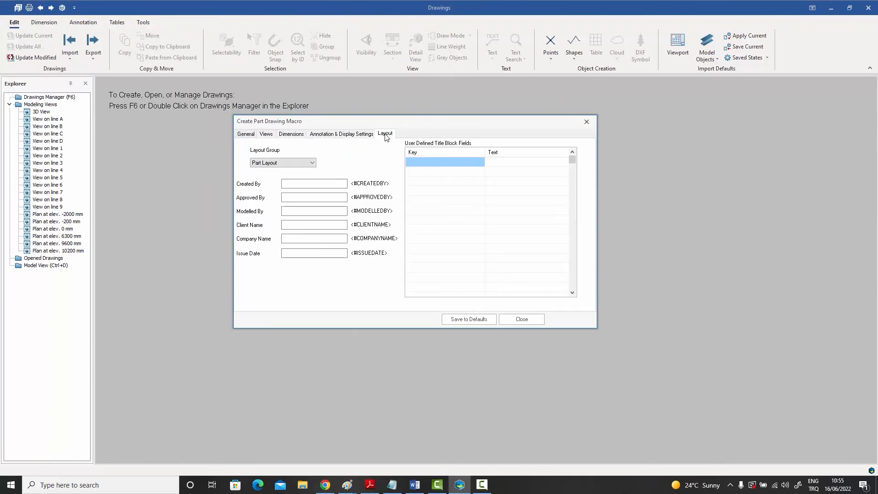
{"action": "left_click", "coordinate": [246, 134]}
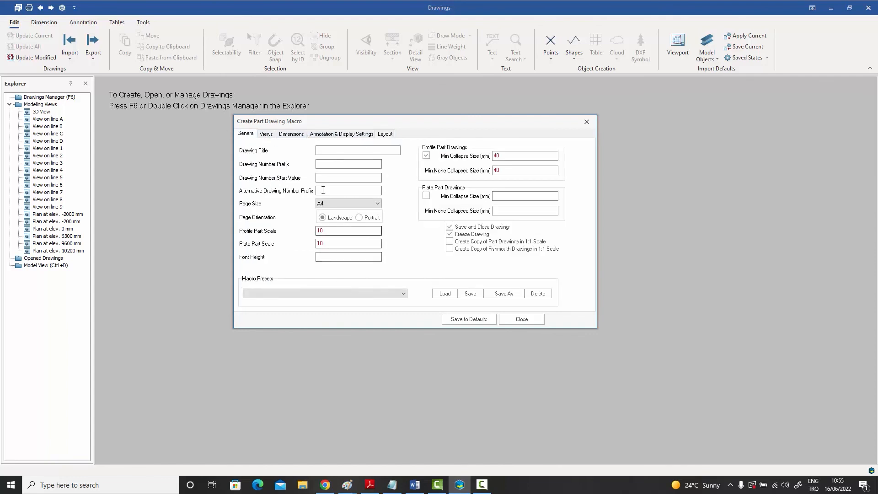
{"action": "left_click", "coordinate": [267, 134]}
{"action": "left_click", "coordinate": [292, 135]}
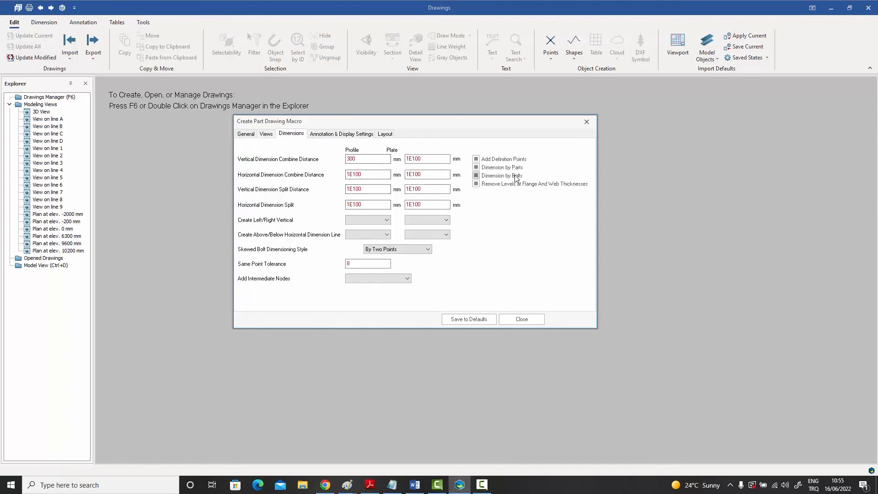
{"action": "left_click", "coordinate": [334, 136]}
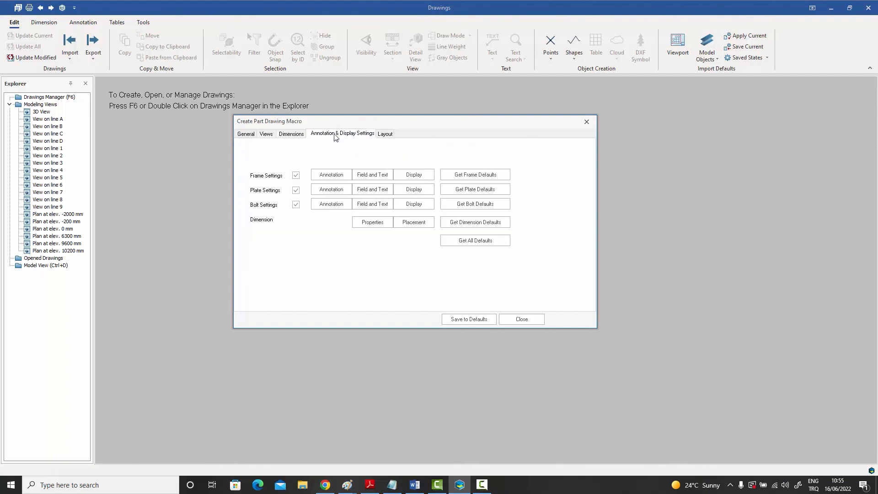
{"action": "left_click", "coordinate": [385, 134]}
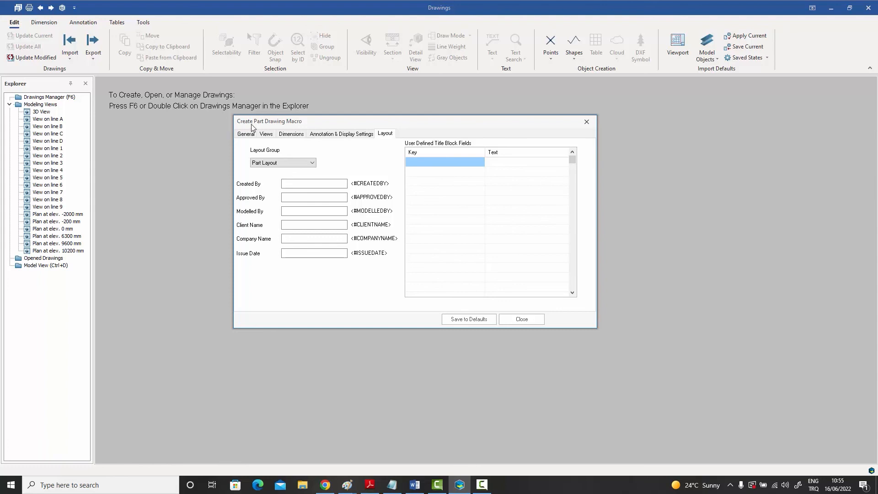
{"action": "left_click_drag", "start_coordinate": [269, 125], "coordinate": [270, 124]}
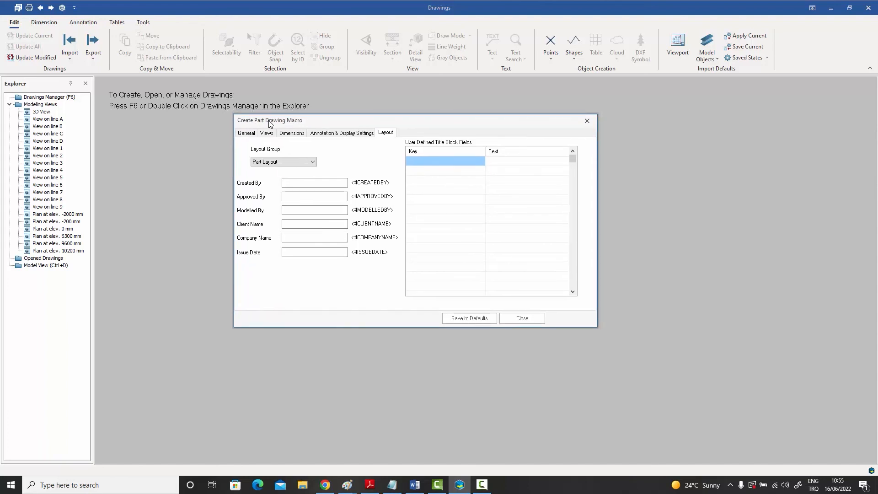